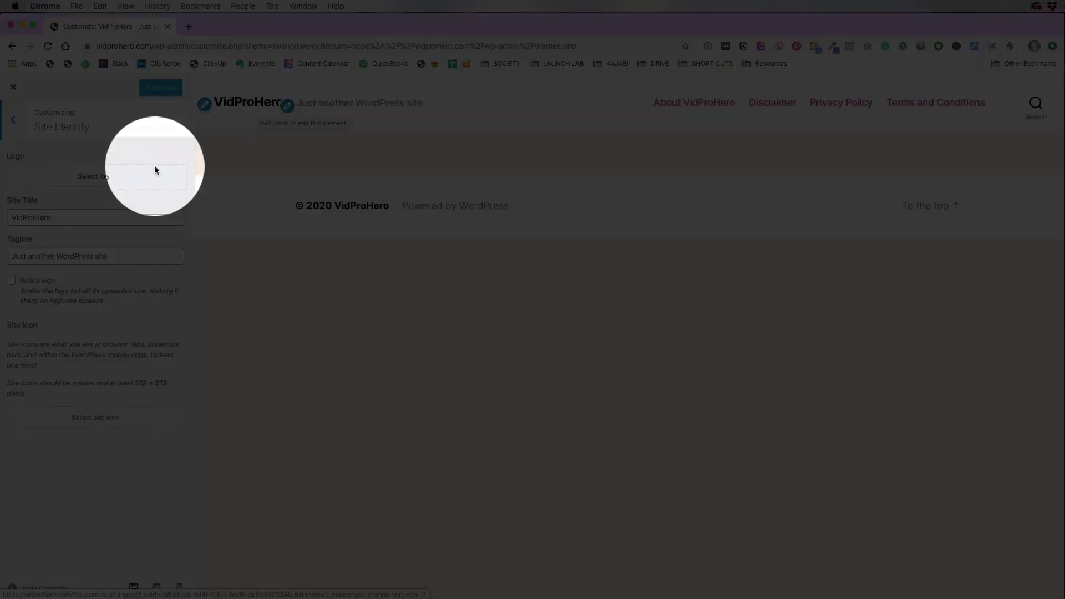
Upload the vidprohero camera logo PNG, crop it, and set it as the site logo.
left_click(155, 169)
mouse_move(530, 316)
left_mouse_down()
mouse_move(583, 350)
mouse_move(539, 335)
left_mouse_up()
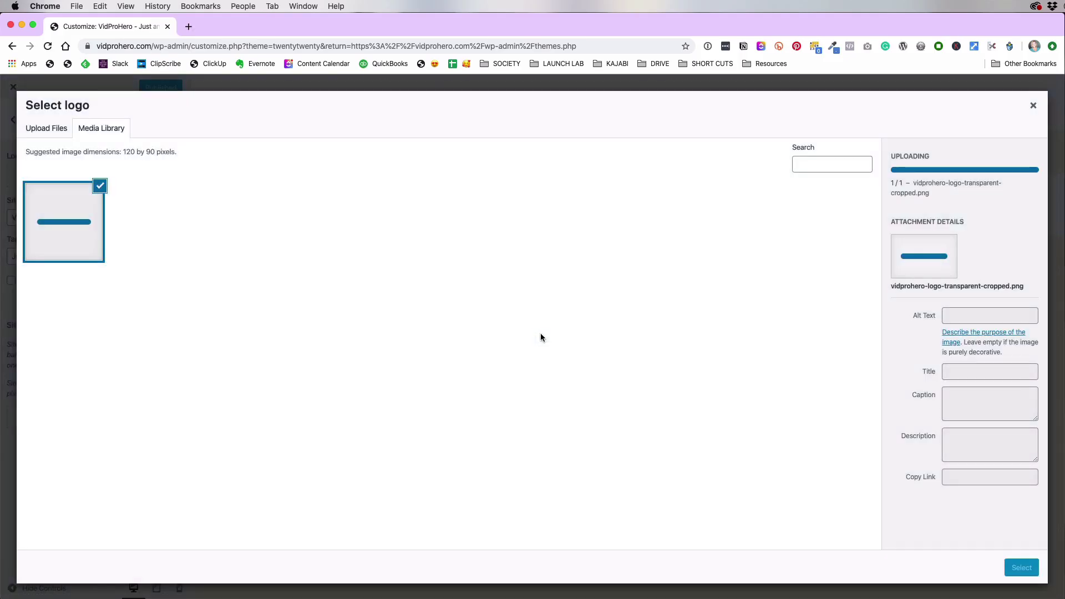
type("vidprohero")
left_click(1021, 568)
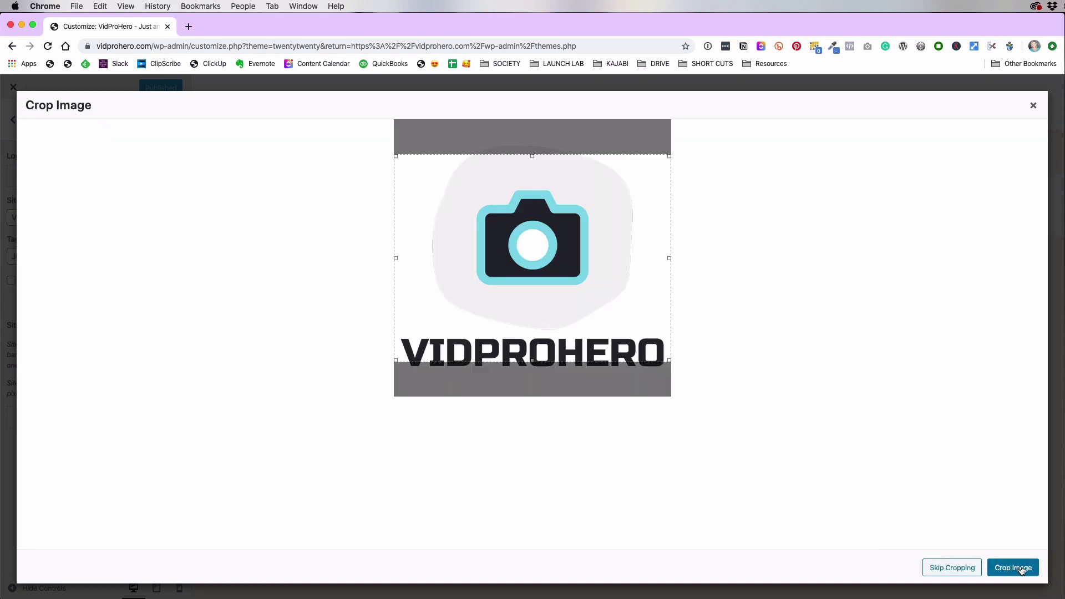
left_click(1012, 567)
Replace the site tagline with 'Create Awesome Videos'.
triple_click(110, 397)
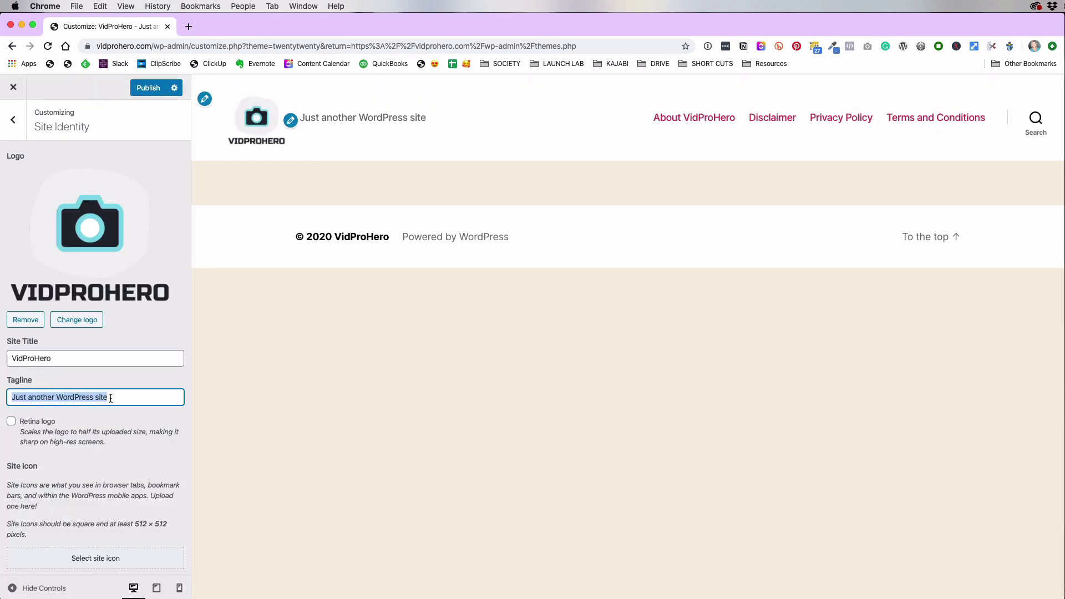
key("BackSpace")
type("Create Awesome Videos")
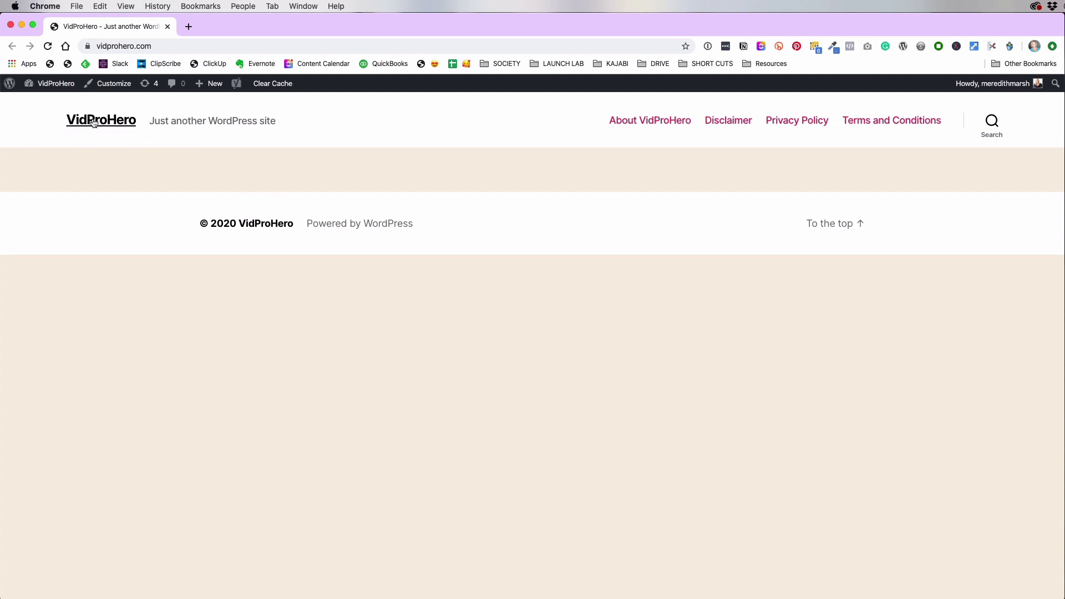
Go from the front end to the admin Dashboard, then to Appearance > Themes.
mouse_move(59, 92)
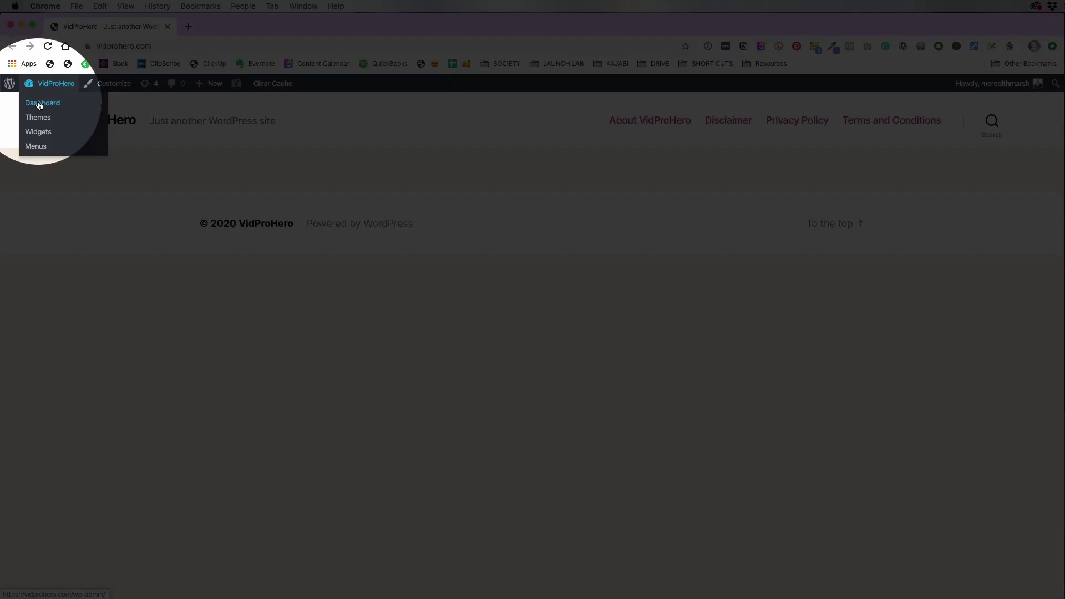
left_click(40, 105)
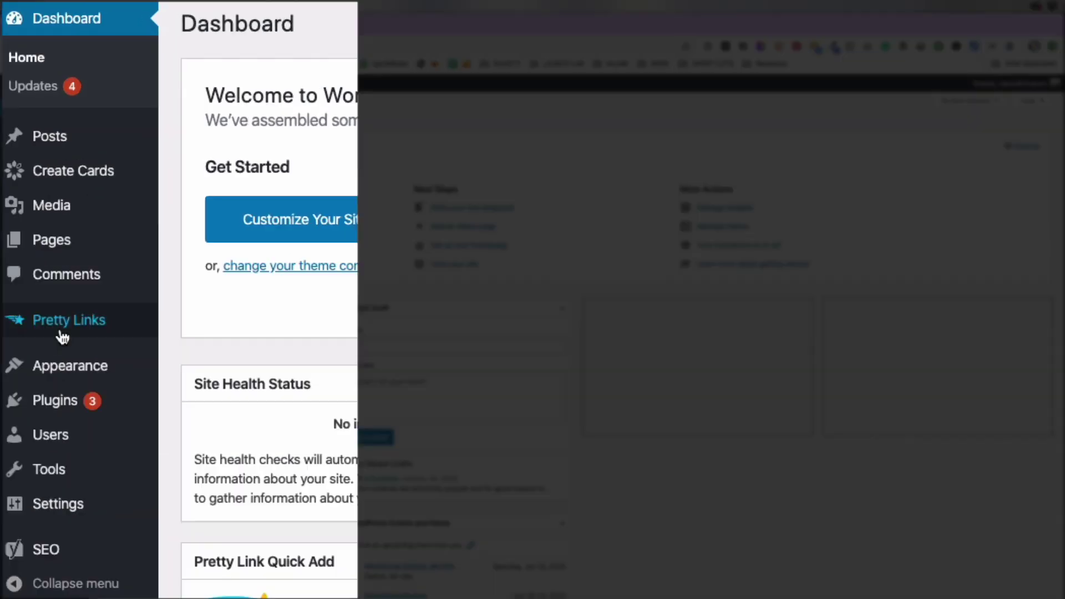
mouse_move(36, 302)
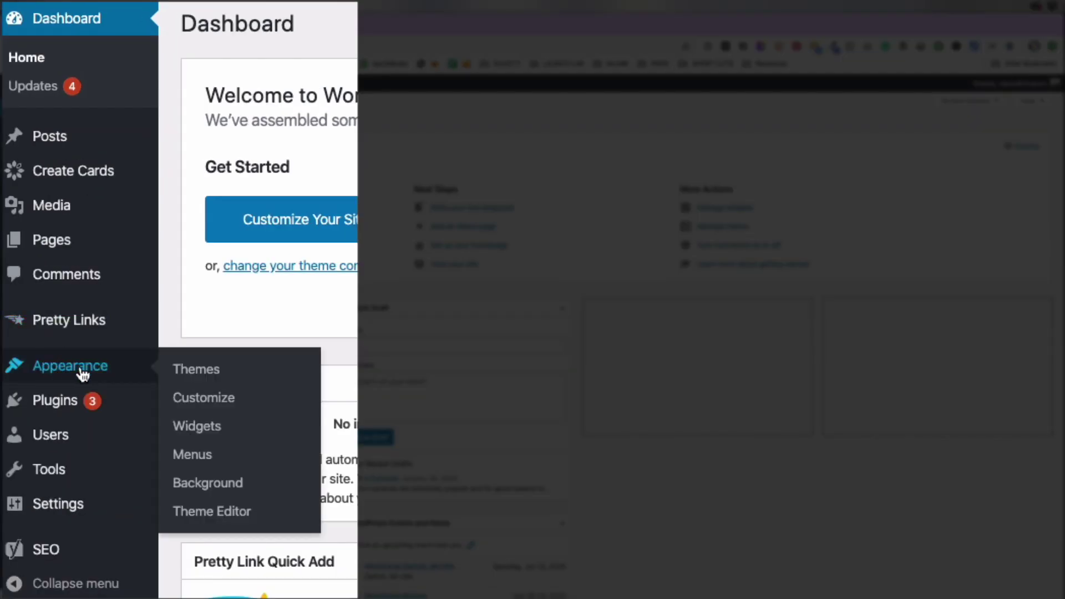
left_click(208, 376)
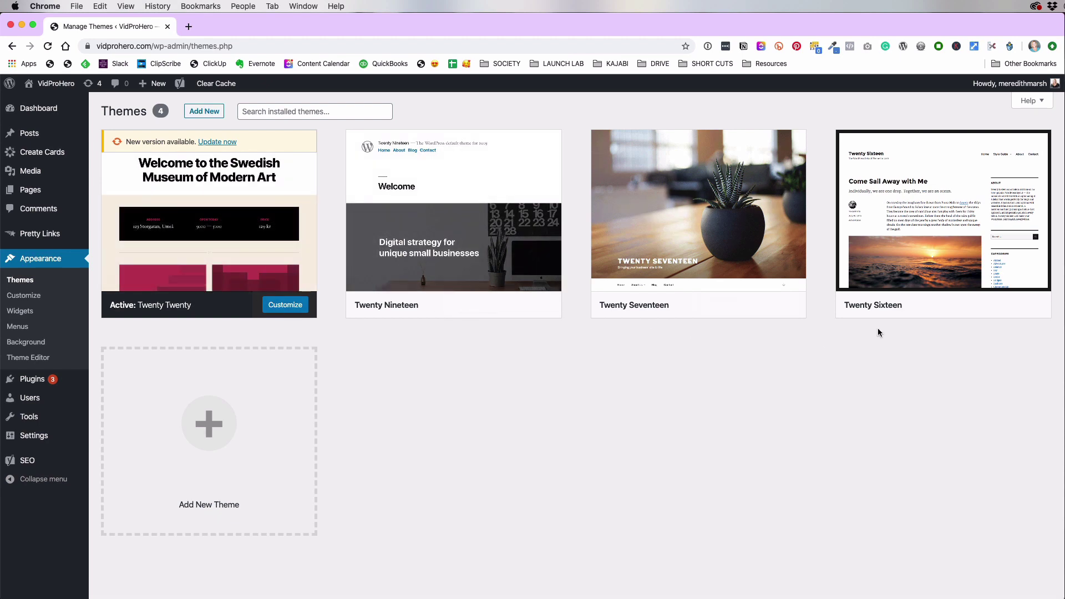
Update the active Twenty Twenty theme to its newly available version.
mouse_move(638, 305)
mouse_move(402, 308)
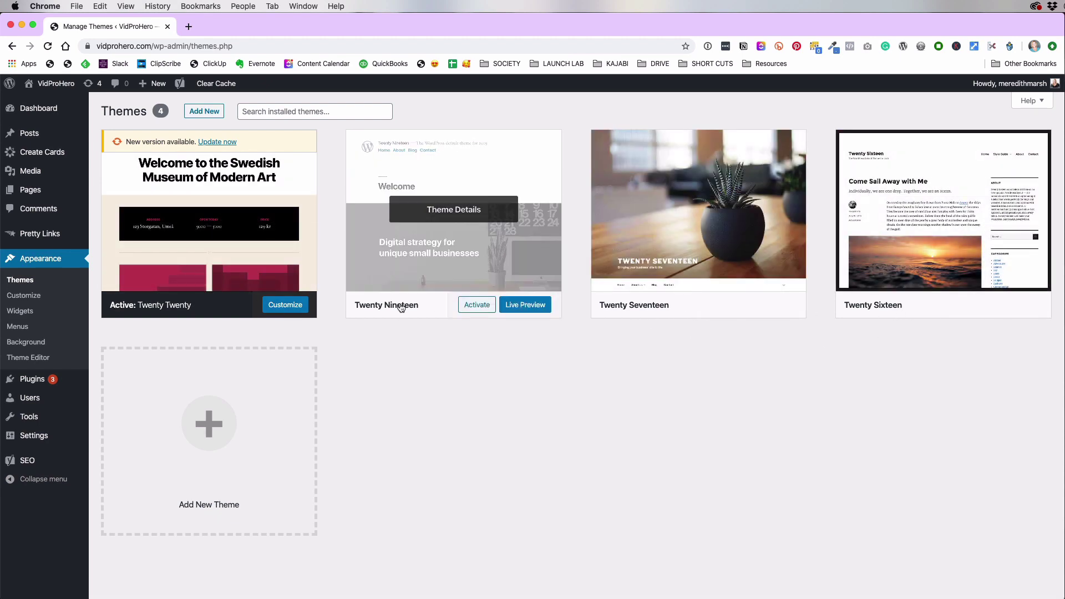
mouse_move(165, 303)
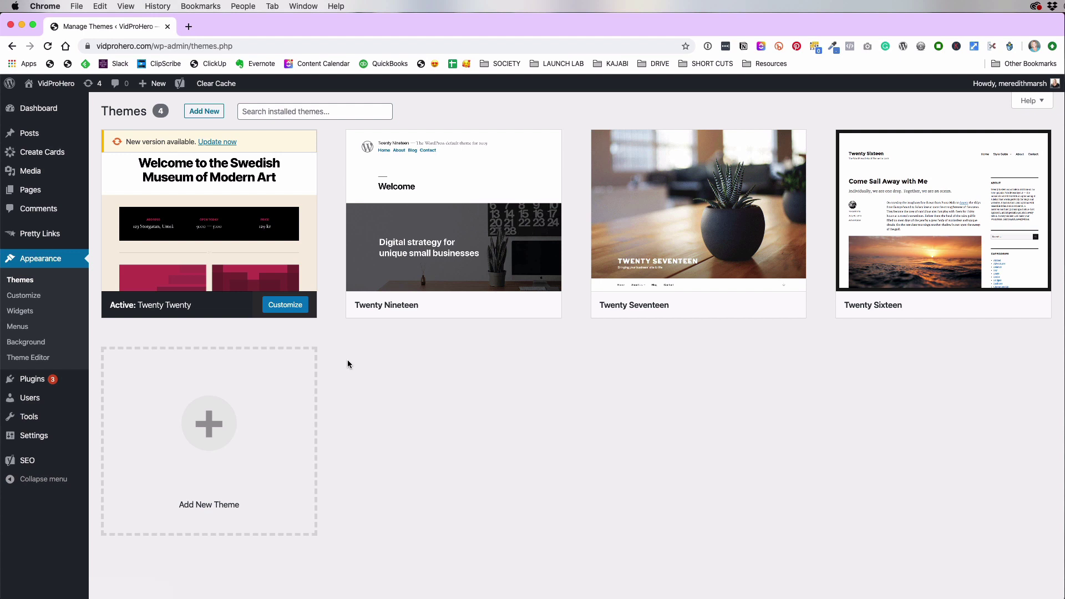
left_click(214, 143)
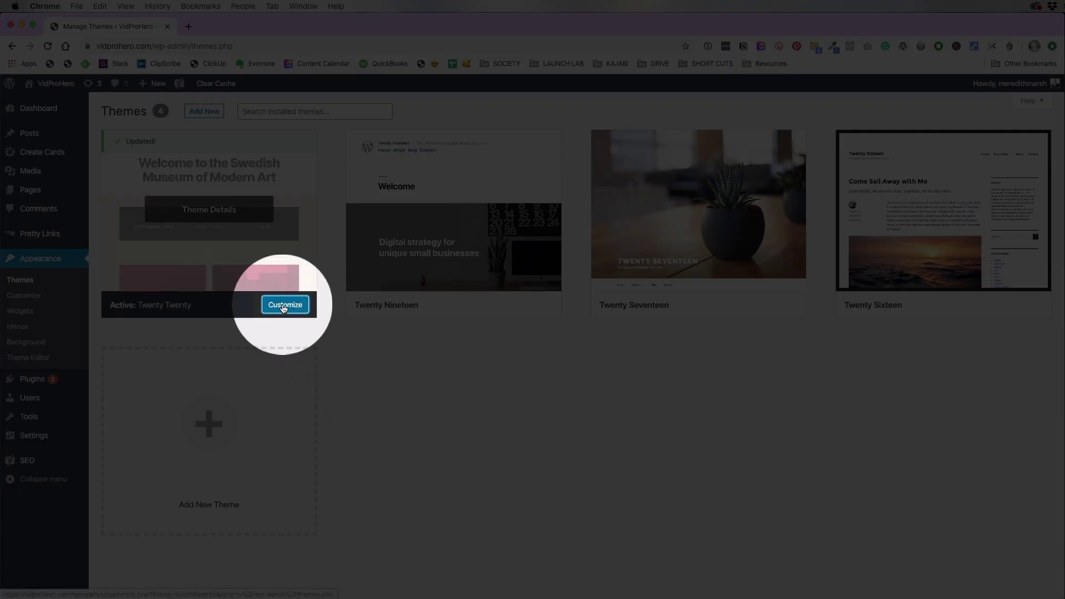
Customize Twenty Twenty, go to Site Identity, and begin selecting a site logo.
left_click(284, 308)
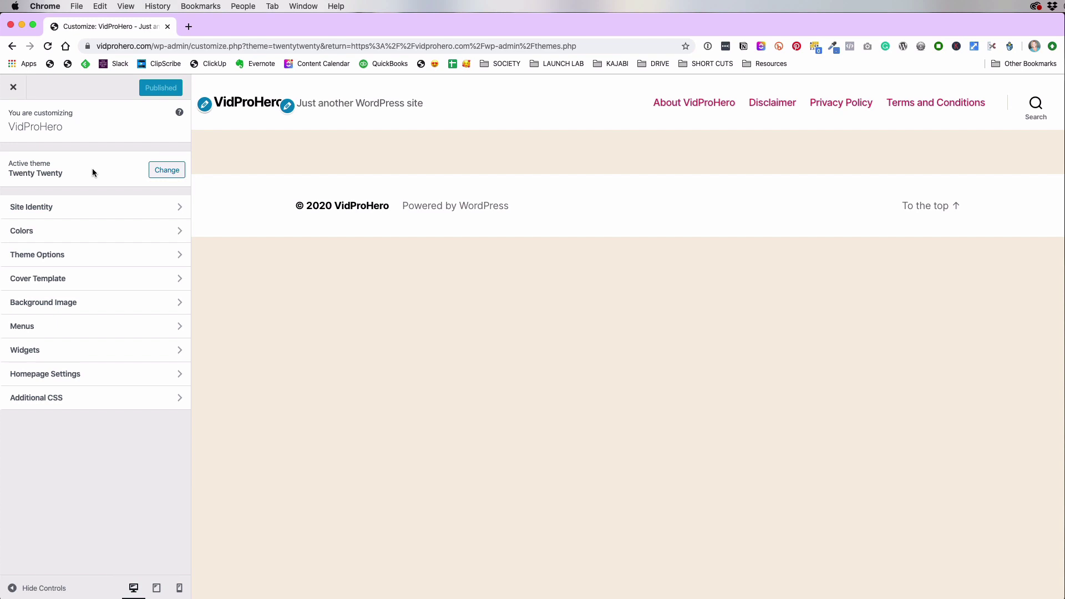
left_click(50, 209)
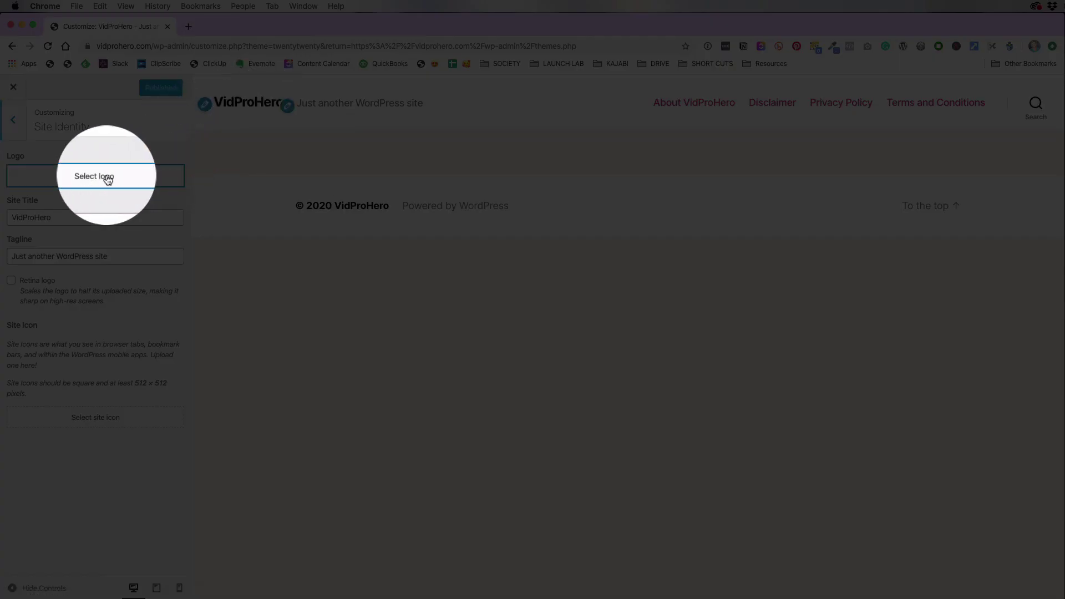
left_click(106, 175)
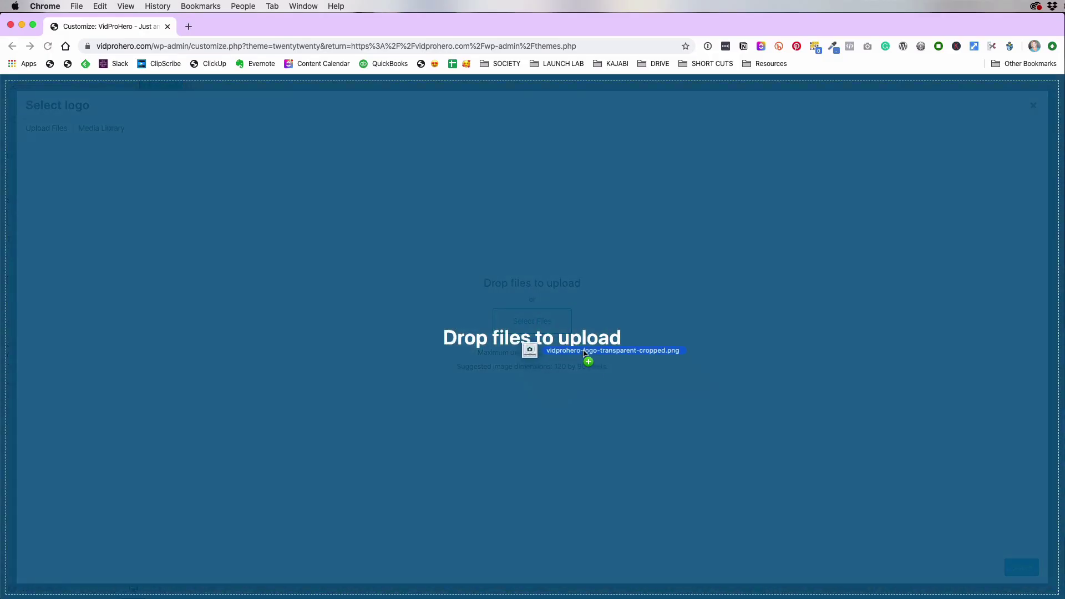
Upload the VidProHero logo PNG with alt text 'VidProHero' and choose it as the logo.
mouse_move(527, 350)
left_mouse_down()
mouse_move(488, 333)
mouse_move(540, 333)
left_mouse_up()
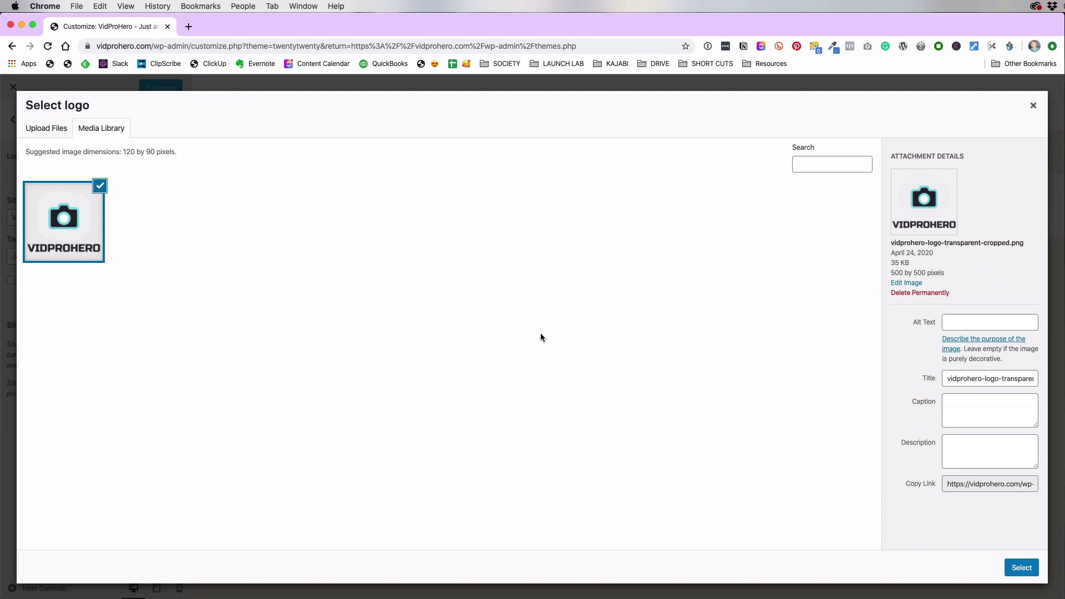
left_click(957, 320)
type("VidProHero")
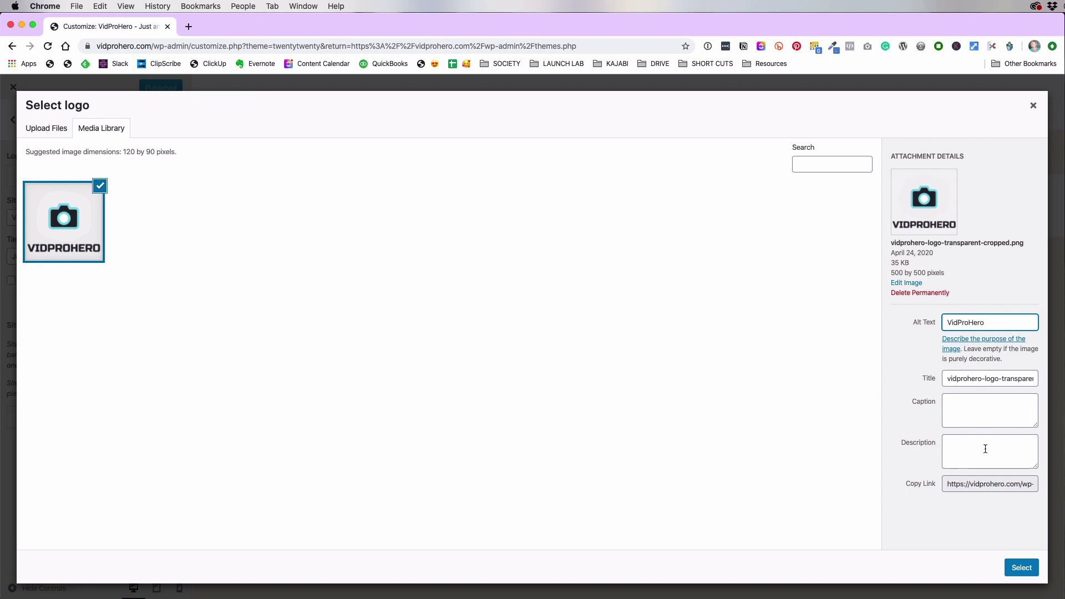
left_click(1023, 566)
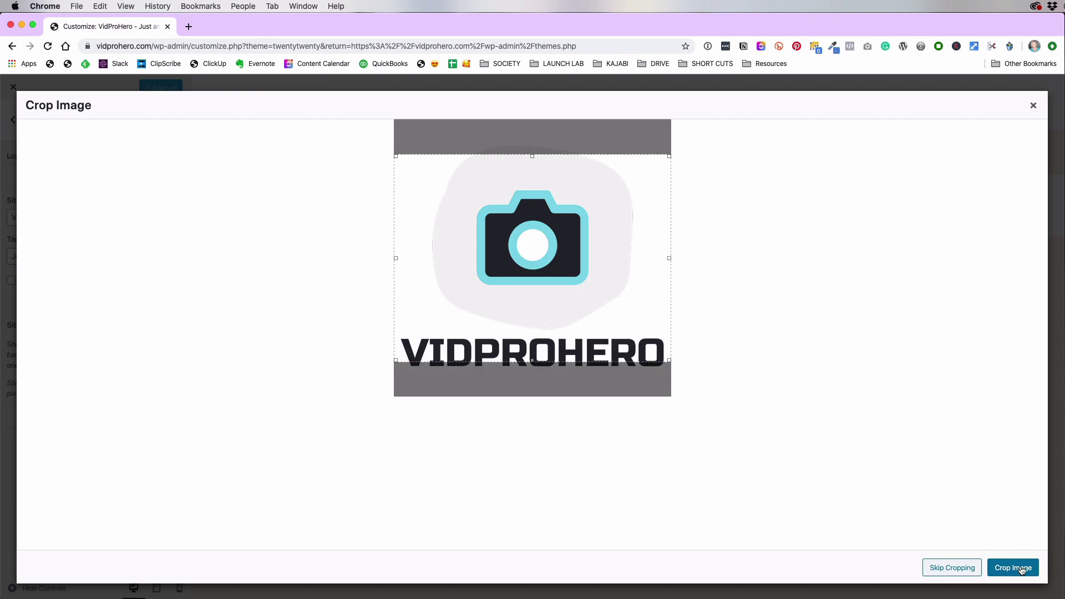
Adjust the crop to include the VIDPROHERO wordmark and apply it as the site logo.
left_click_drag(532, 359, 532, 380)
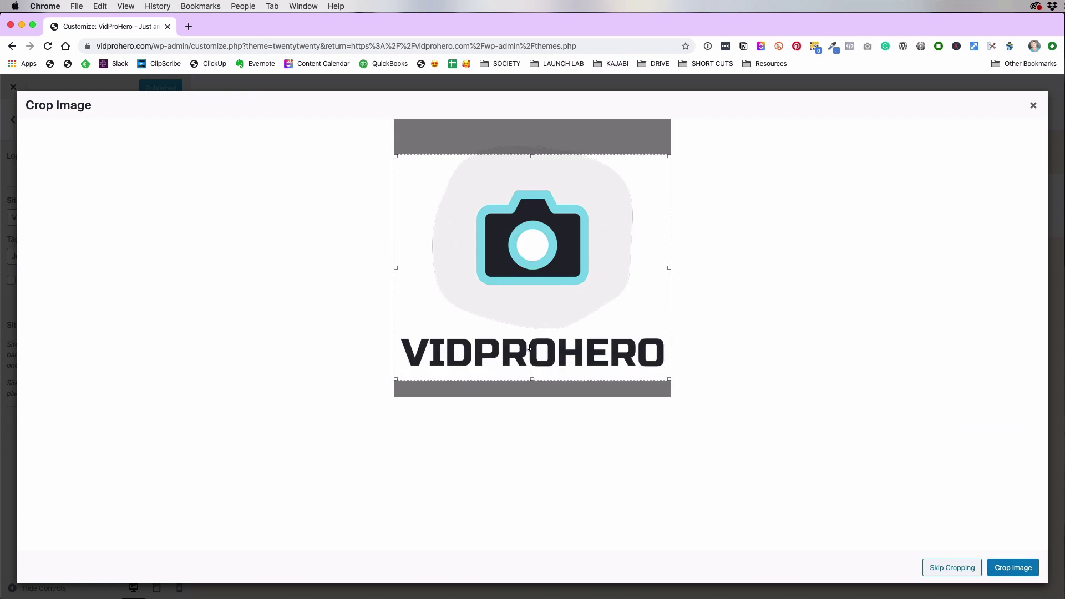
left_click_drag(531, 156, 532, 141)
left_click_drag(532, 376, 532, 367)
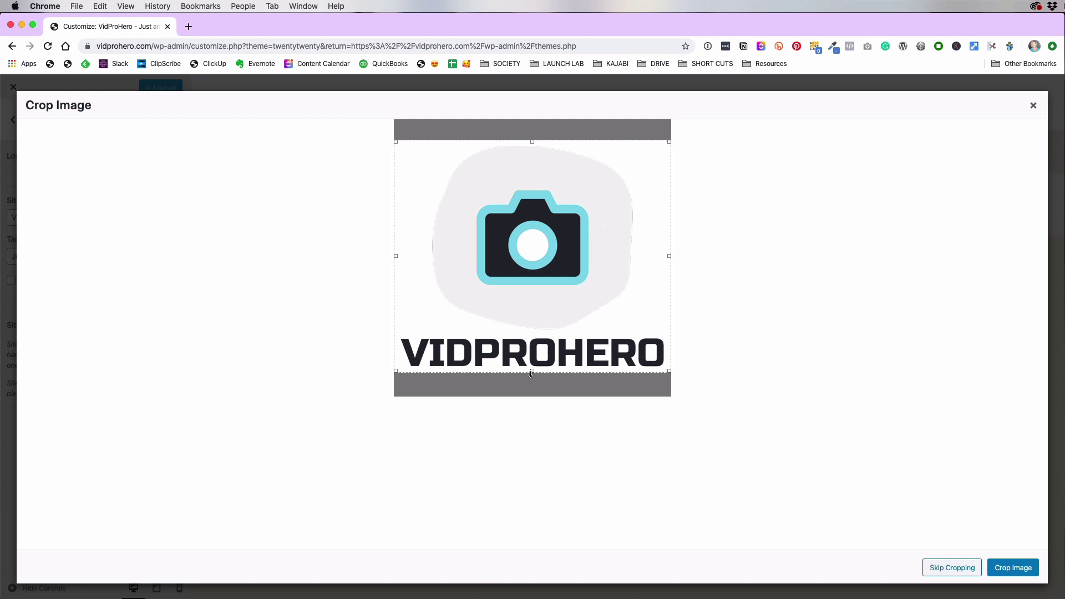
left_click(1009, 568)
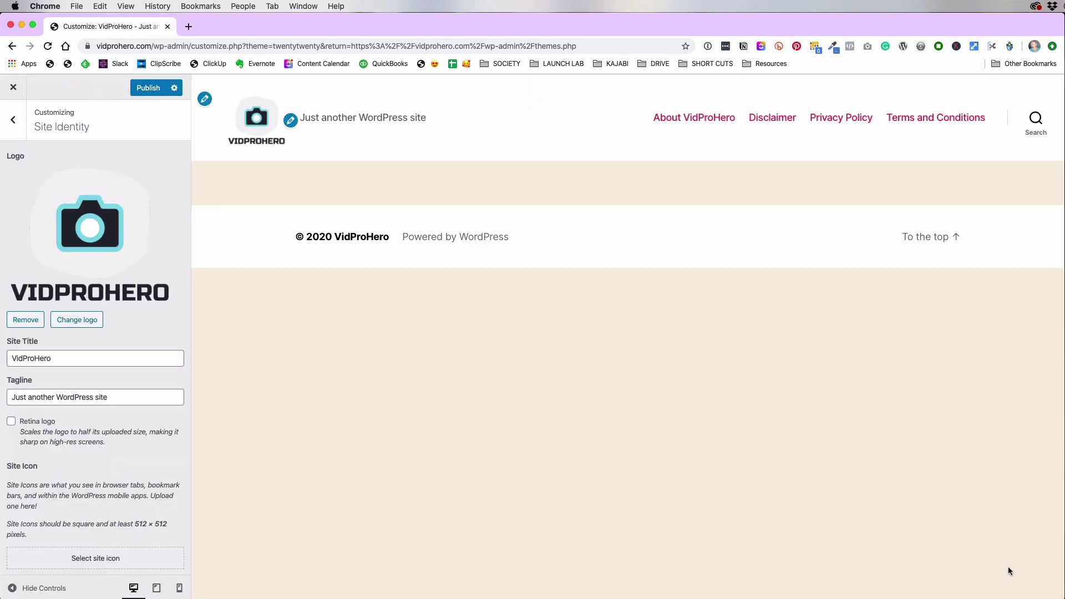
Replace the default tagline with 'Create Awesome Video'.
triple_click(111, 398)
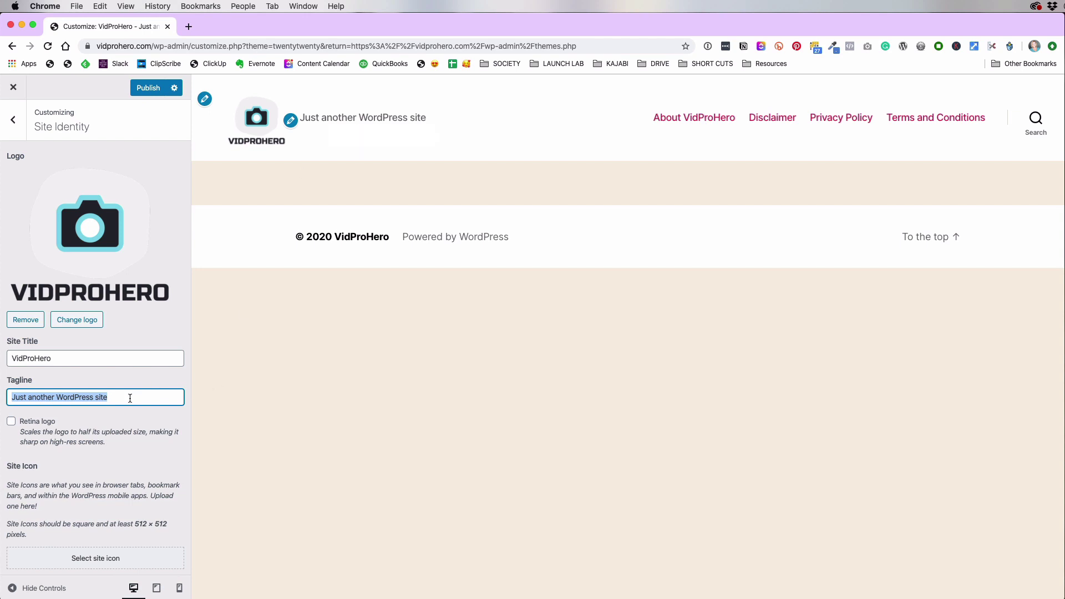
key("BackSpace")
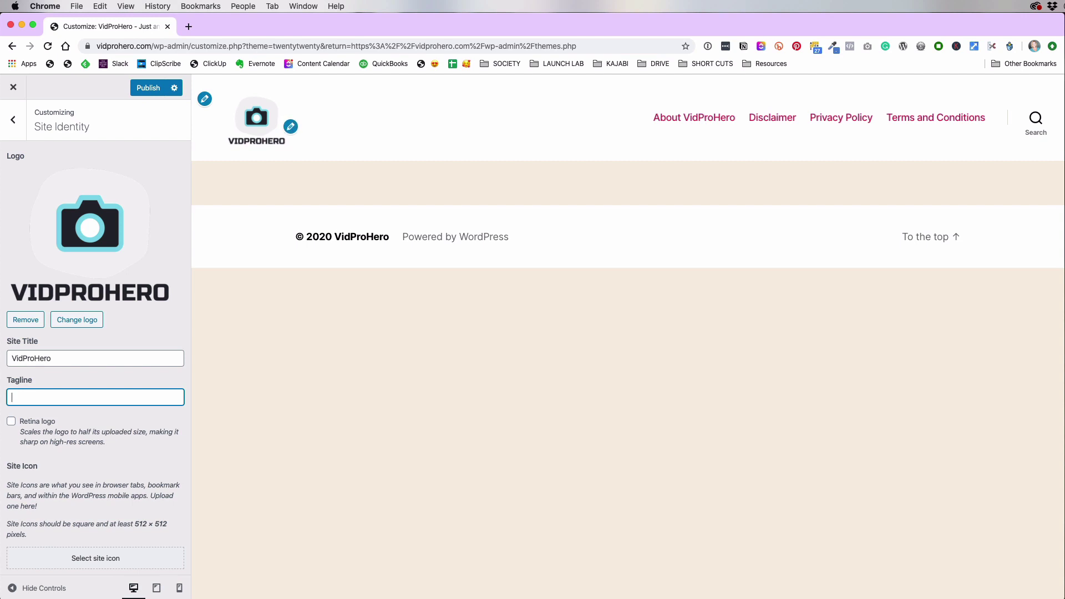
type("Create Awesome Videos")
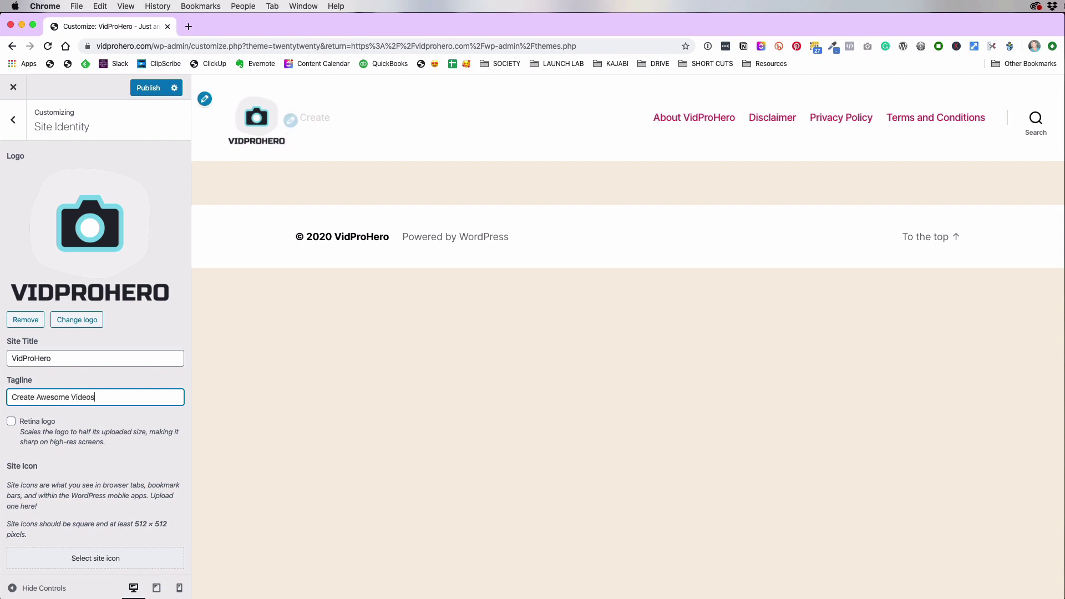
left_click(170, 422)
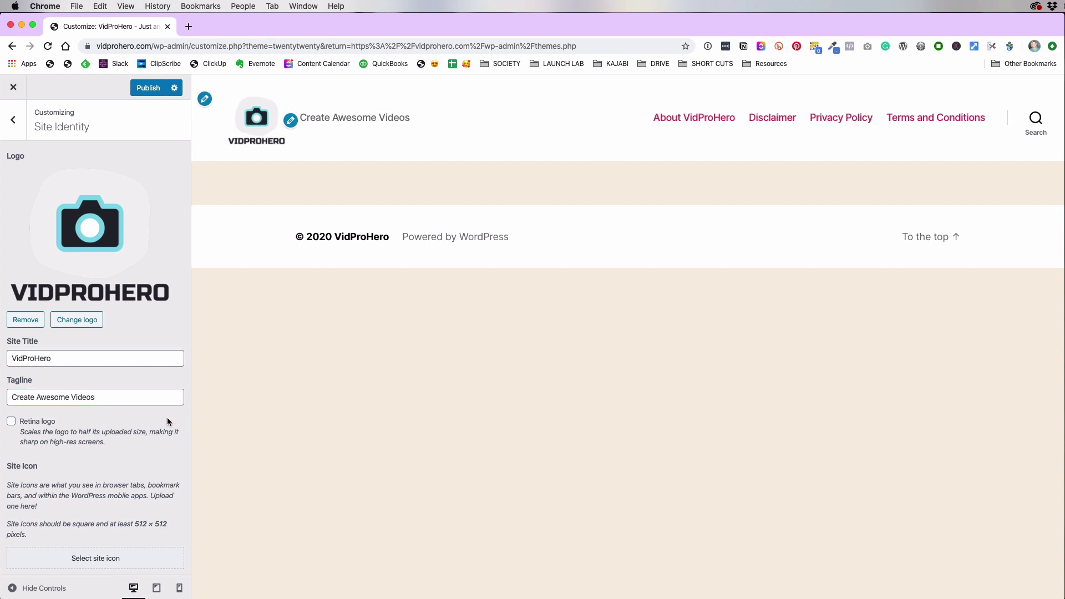
Clear the tagline text so the Tagline field is left empty.
triple_click(124, 397)
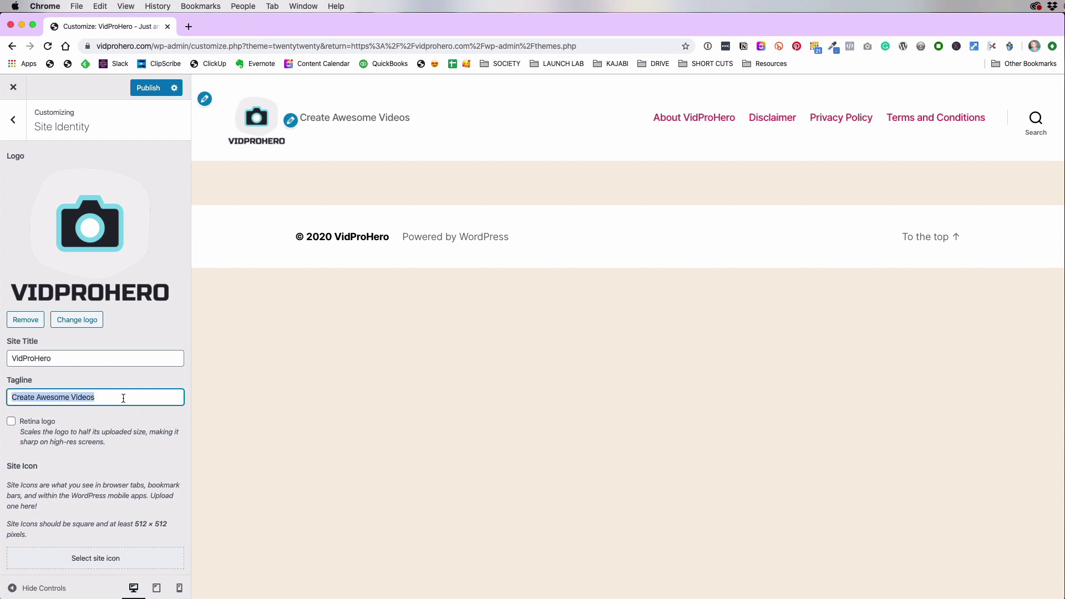
key("BackSpace")
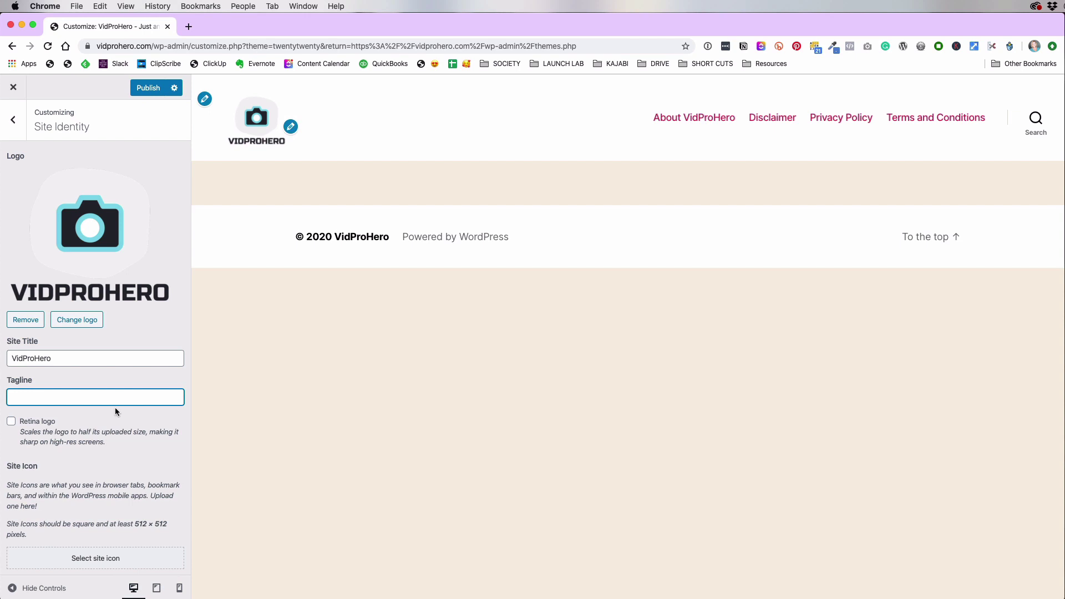
scroll(116, 414, "down", 1)
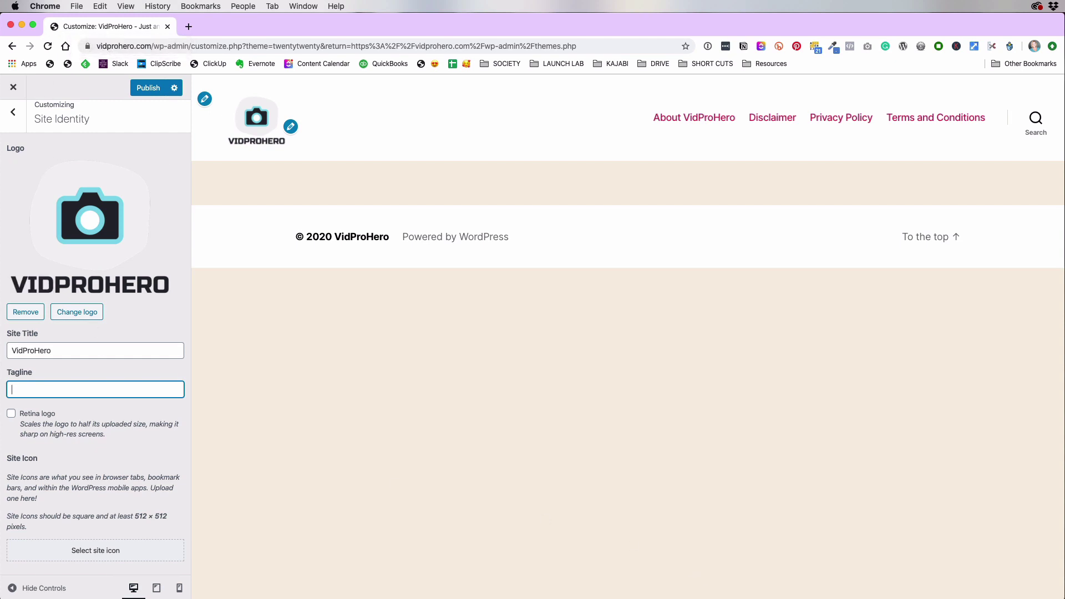
Set the VidProHero logo image as the site icon without cropping it.
left_click(83, 550)
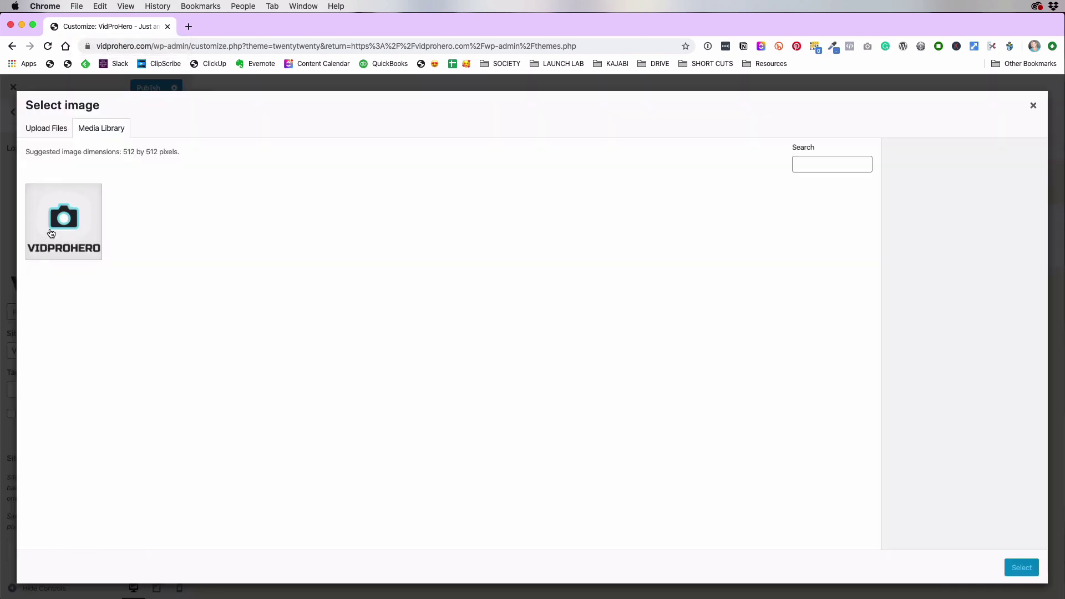
left_click(51, 232)
left_click(1021, 567)
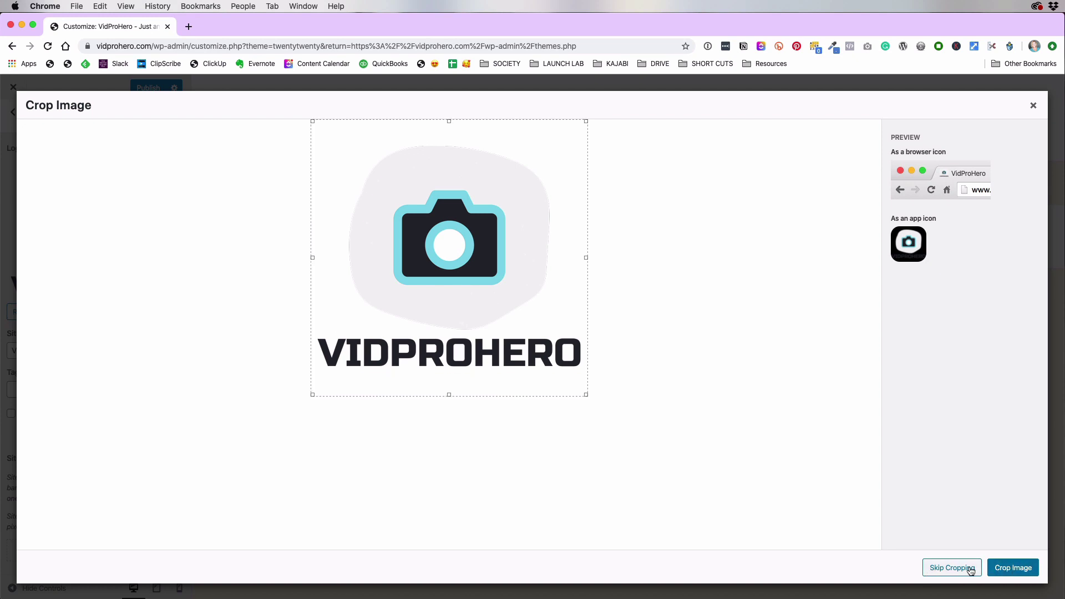
left_click(937, 572)
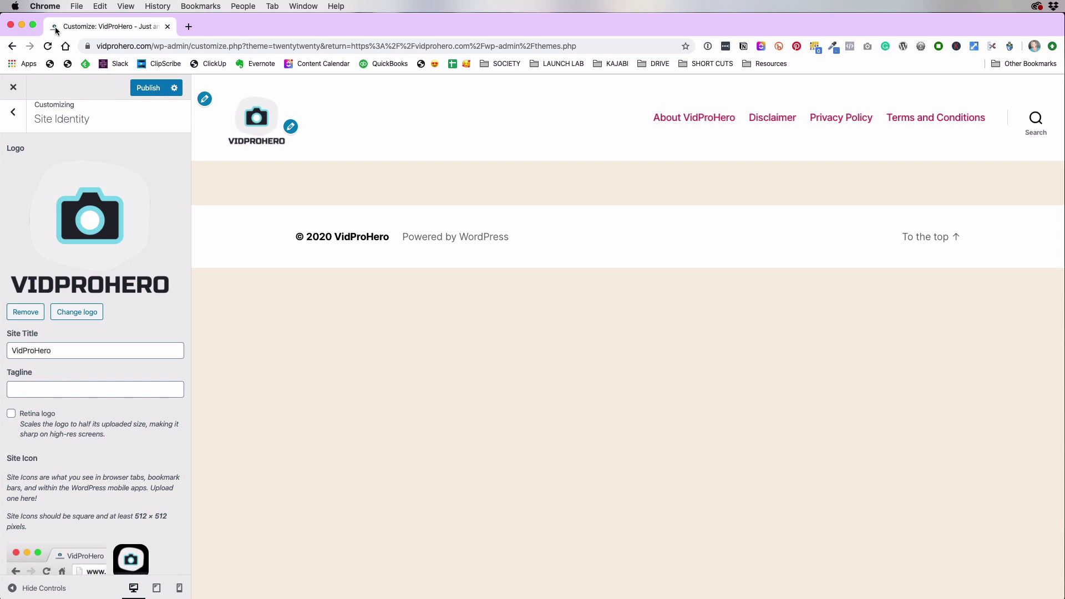
Leave Site Identity and return to the main Customizer section list.
scroll(110, 333, "down", 2)
scroll(151, 437, "up", 3)
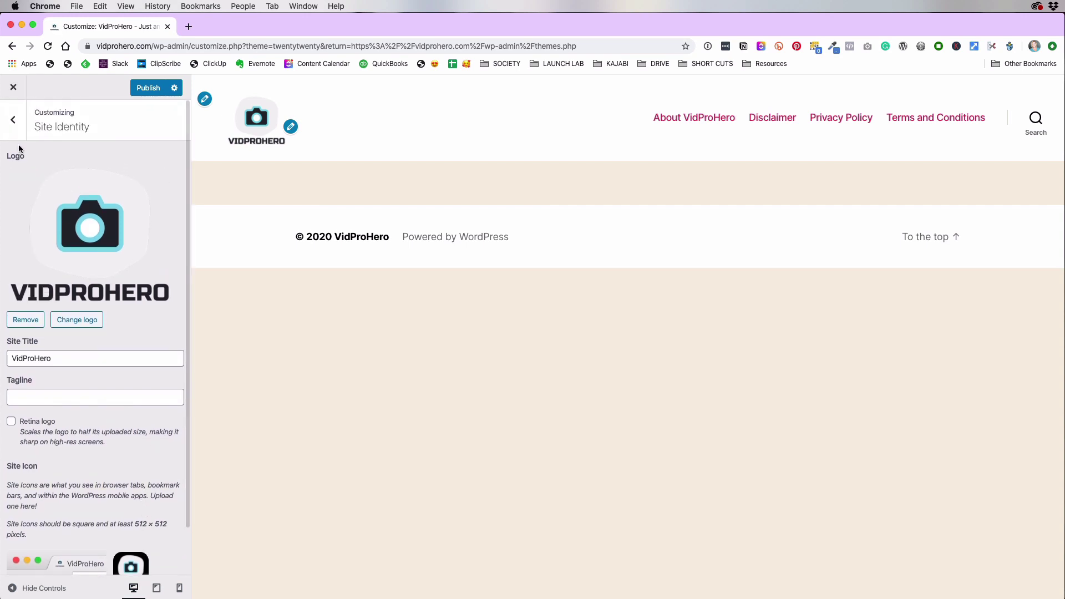
scroll(93, 212, "down", 1)
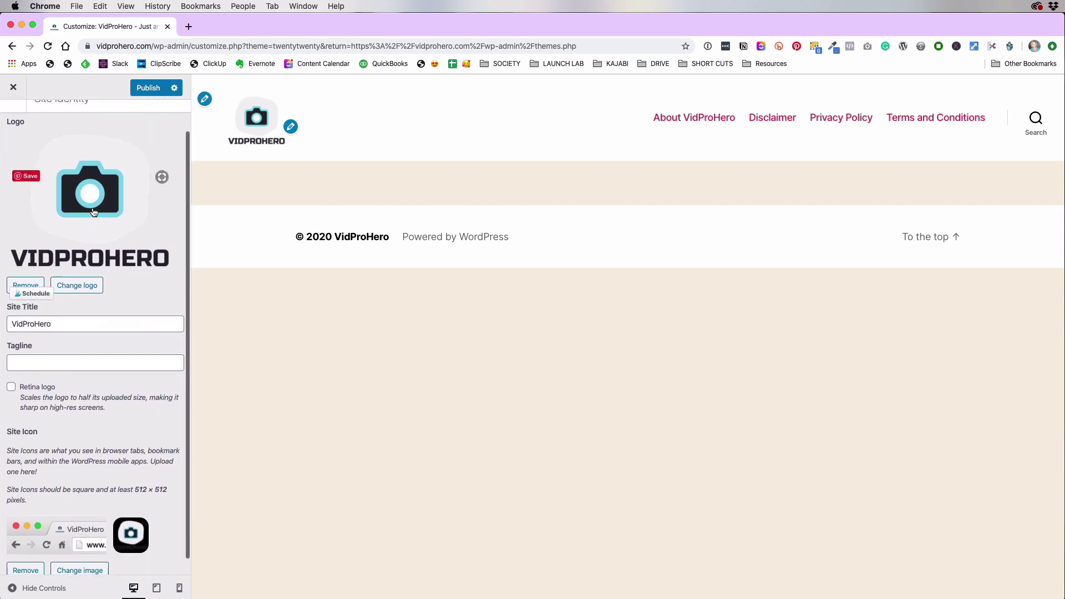
scroll(93, 213, "up", 2)
left_click(13, 121)
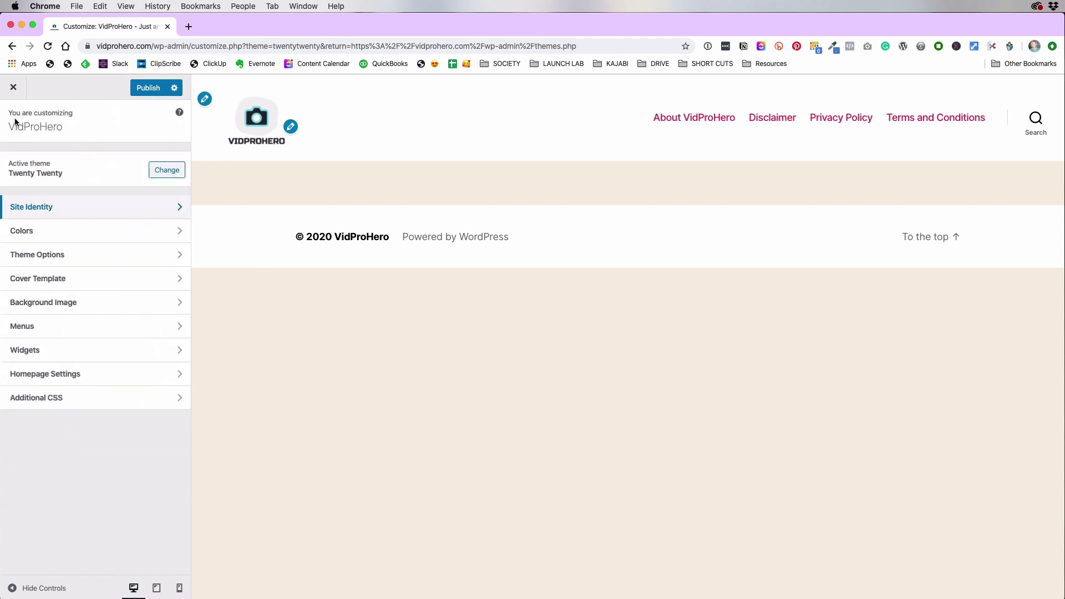
In Colors, set the page background to white, then try a dark grey background.
left_click(96, 233)
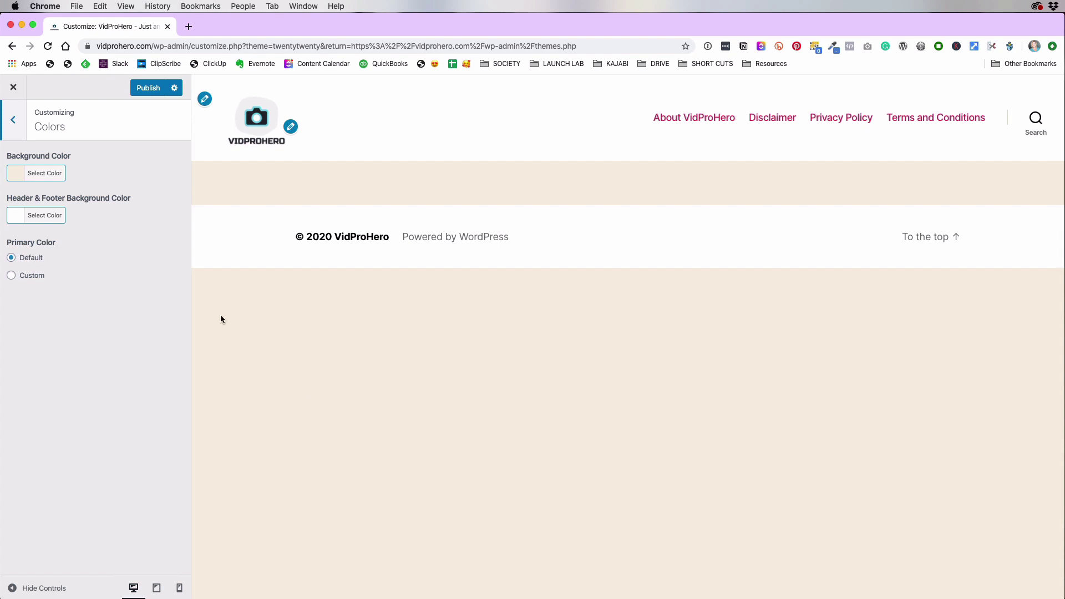
left_click(37, 177)
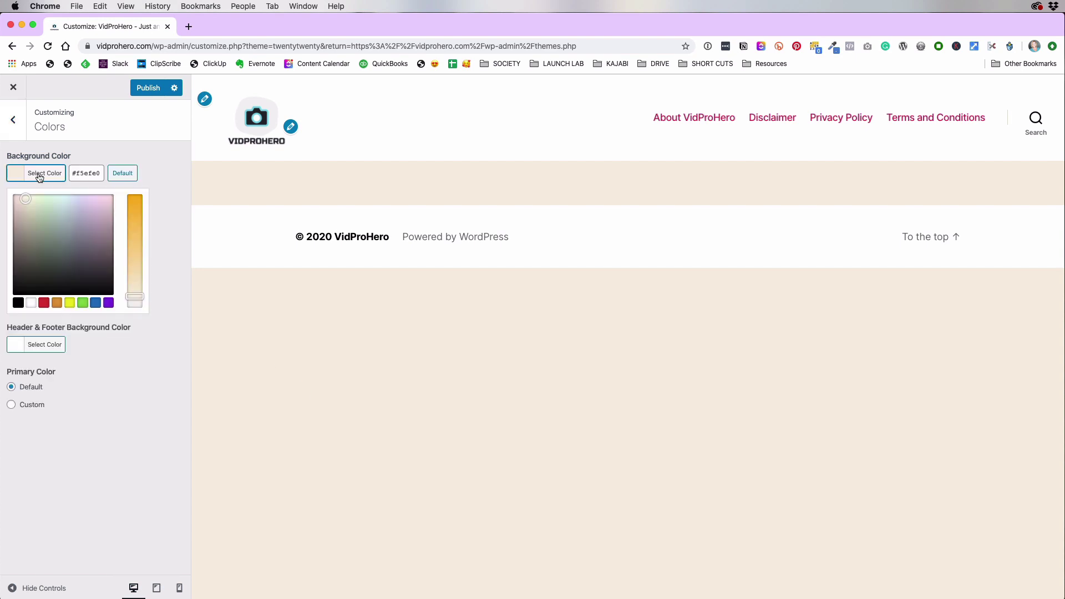
left_click(31, 303)
left_click(134, 358)
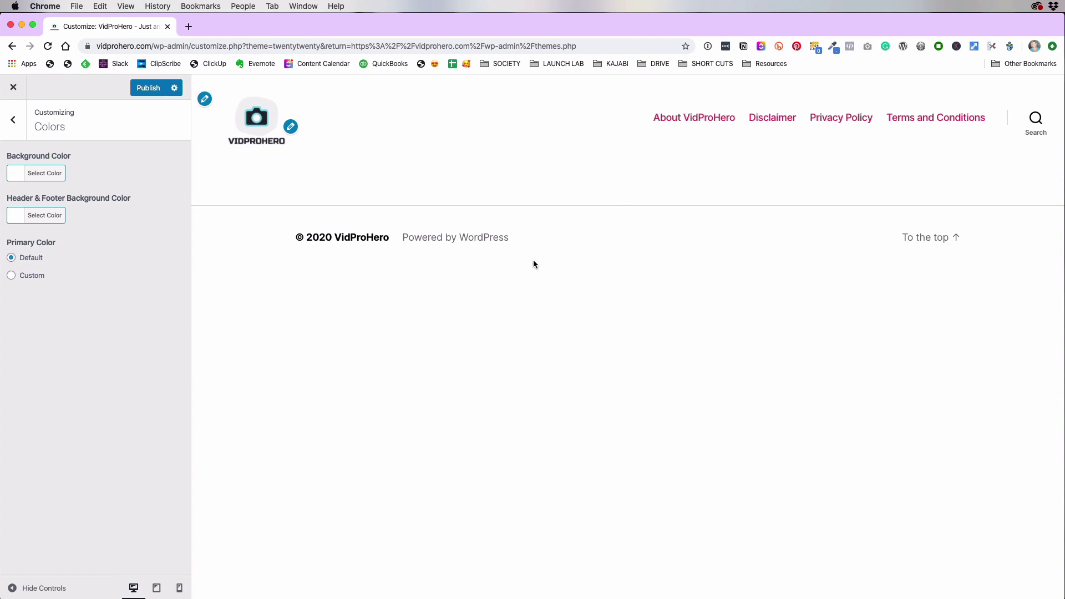
left_click(44, 173)
left_click(68, 261)
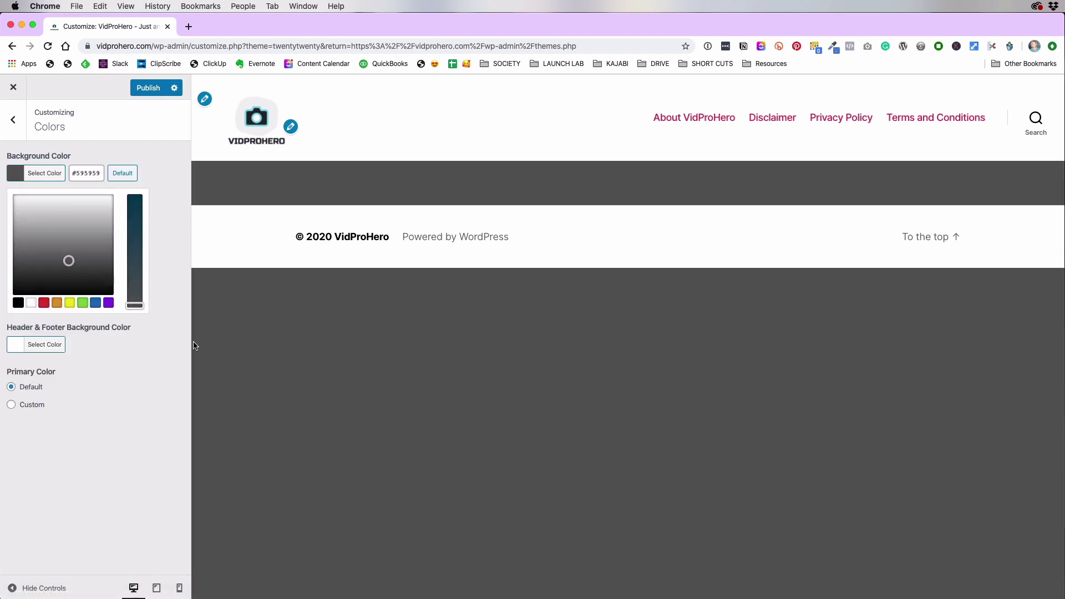
left_click(265, 163)
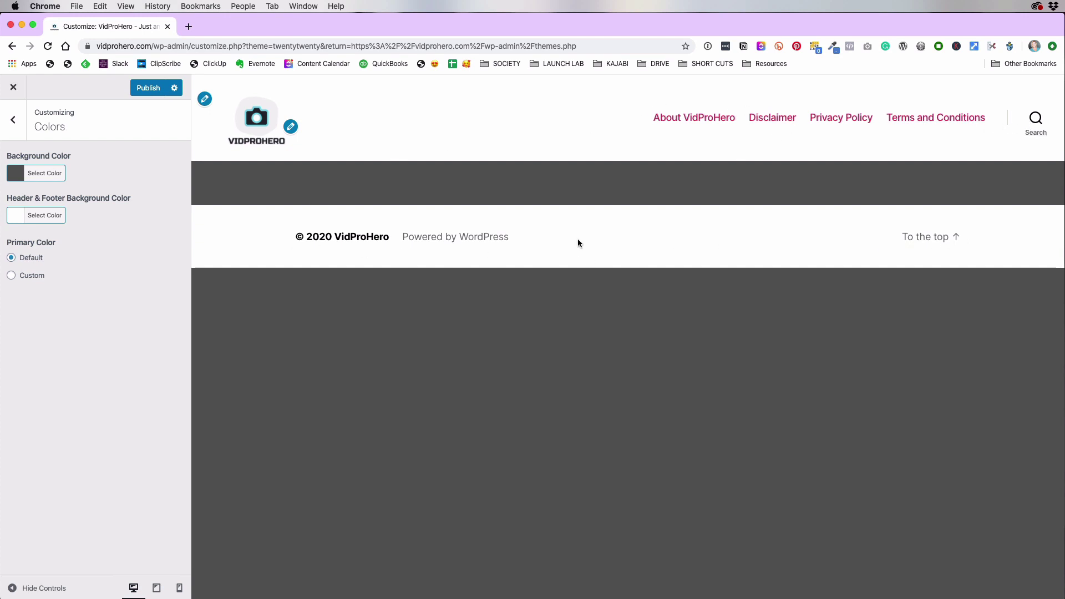
Try a light red header and footer, then reset both them and the background to white.
left_click(40, 217)
left_click(140, 281)
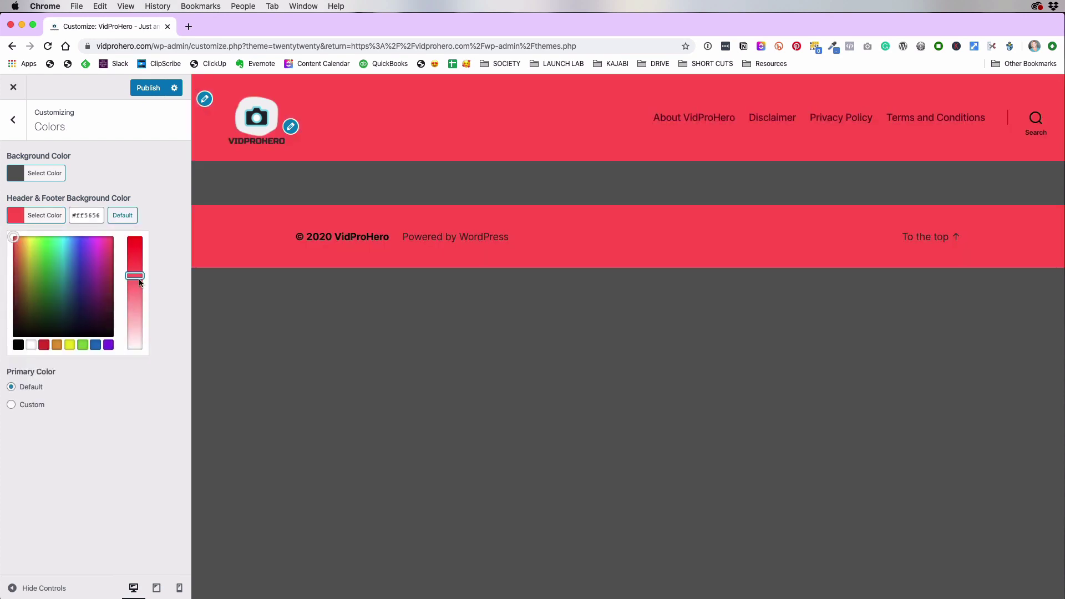
left_click(132, 295)
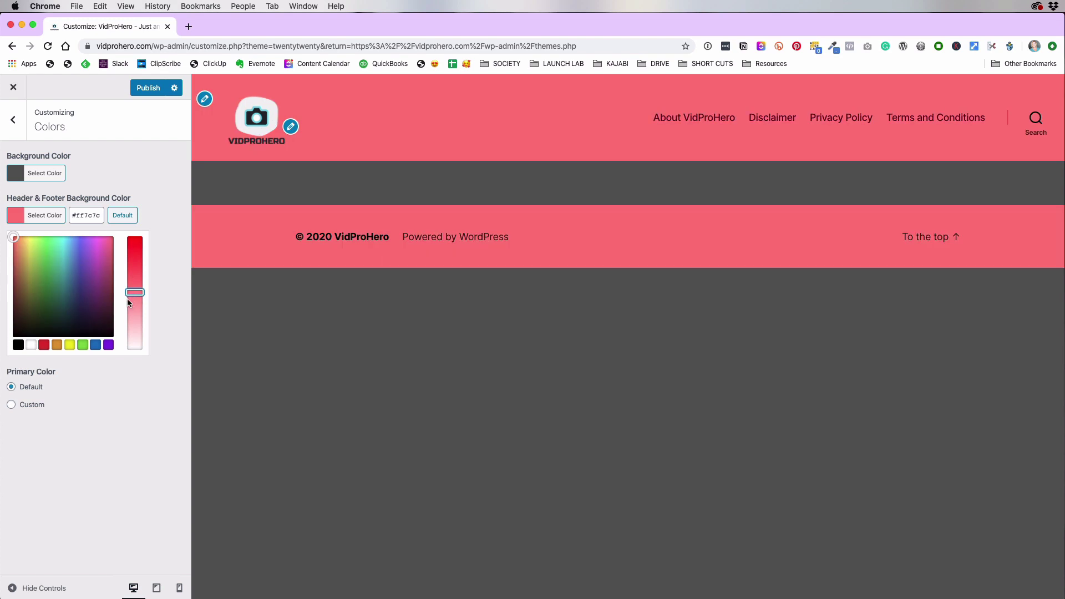
left_click(31, 345)
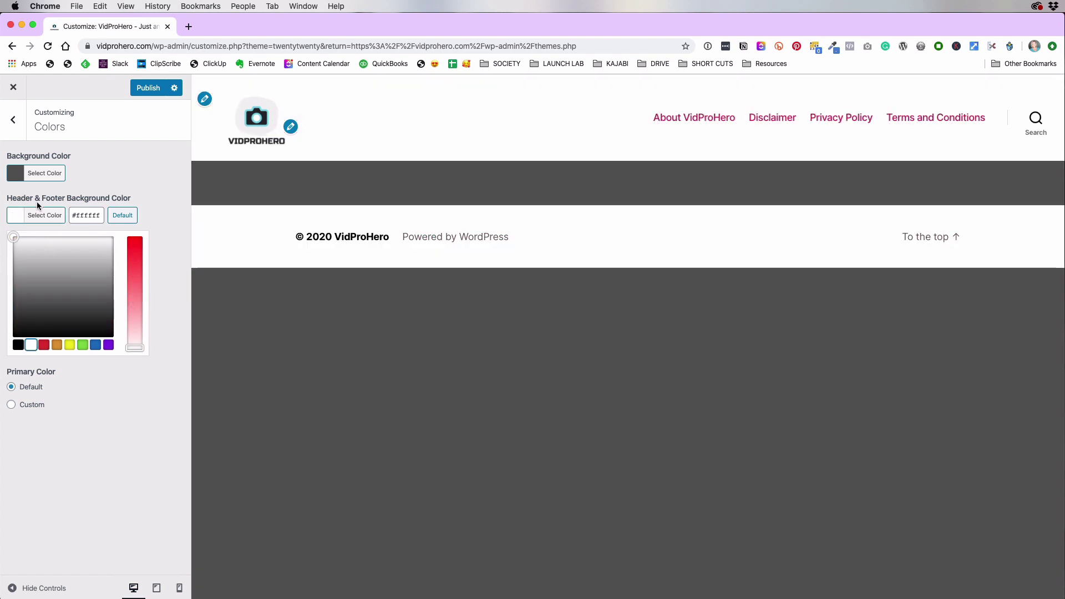
left_click(41, 173)
left_click(31, 302)
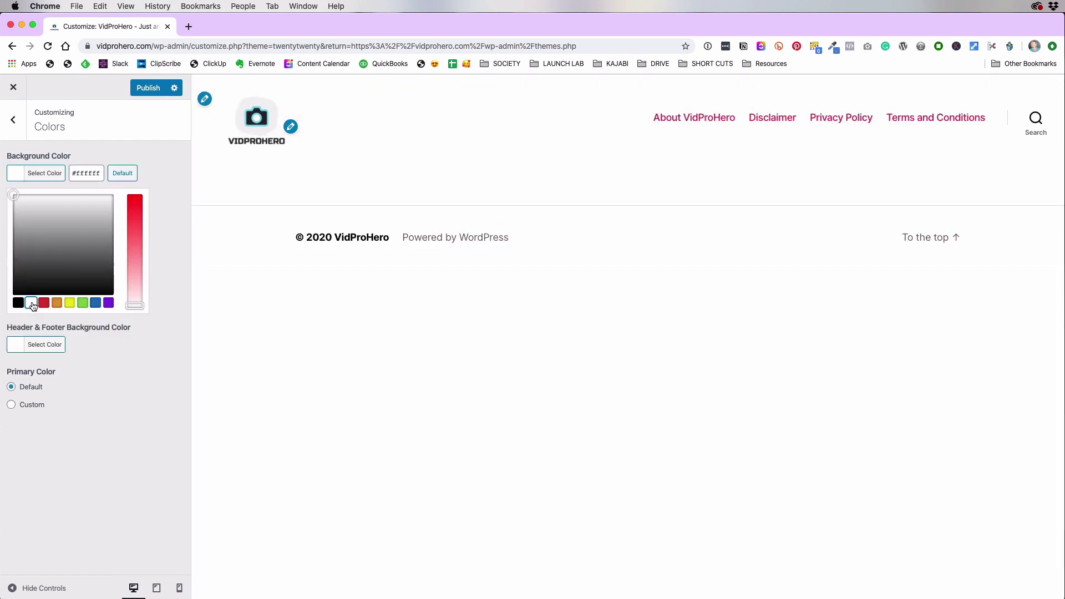
left_click(139, 358)
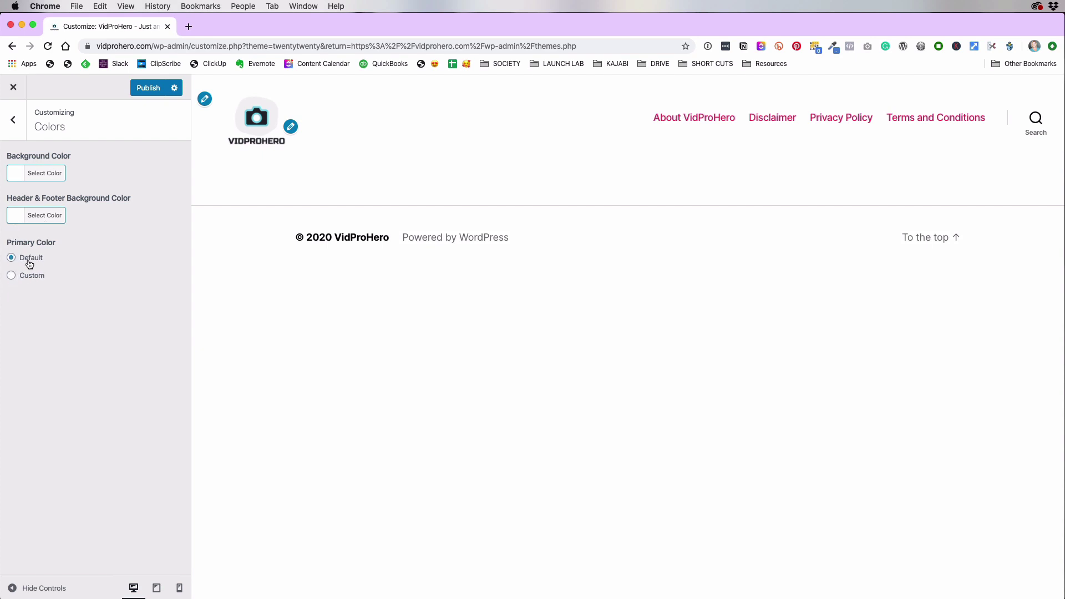
left_click(14, 121)
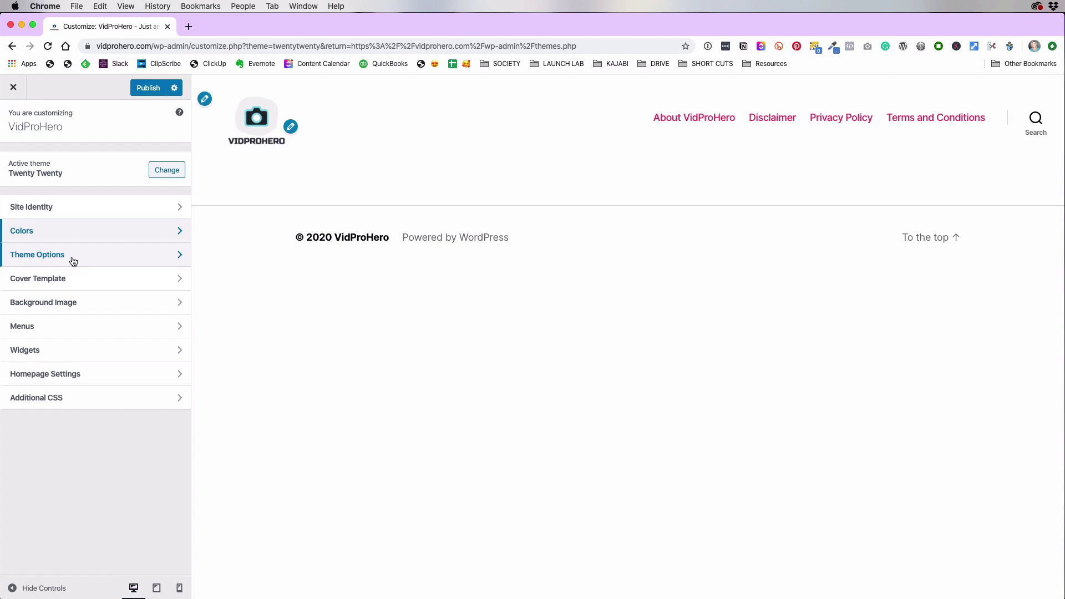
left_click(45, 257)
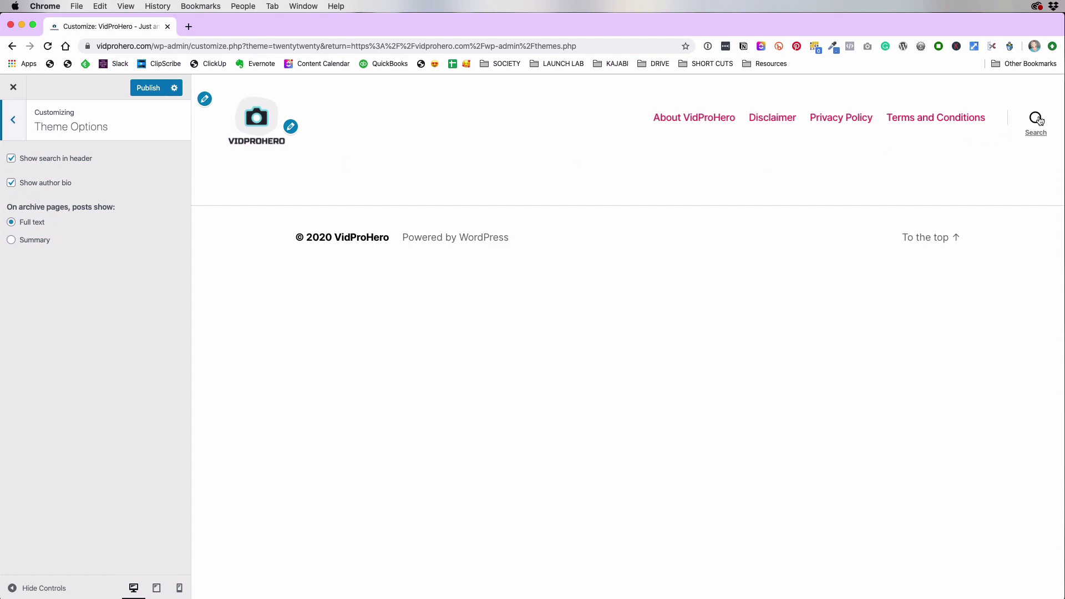
Toggle header search off and back on, and uncheck Show author bio.
left_click(11, 159)
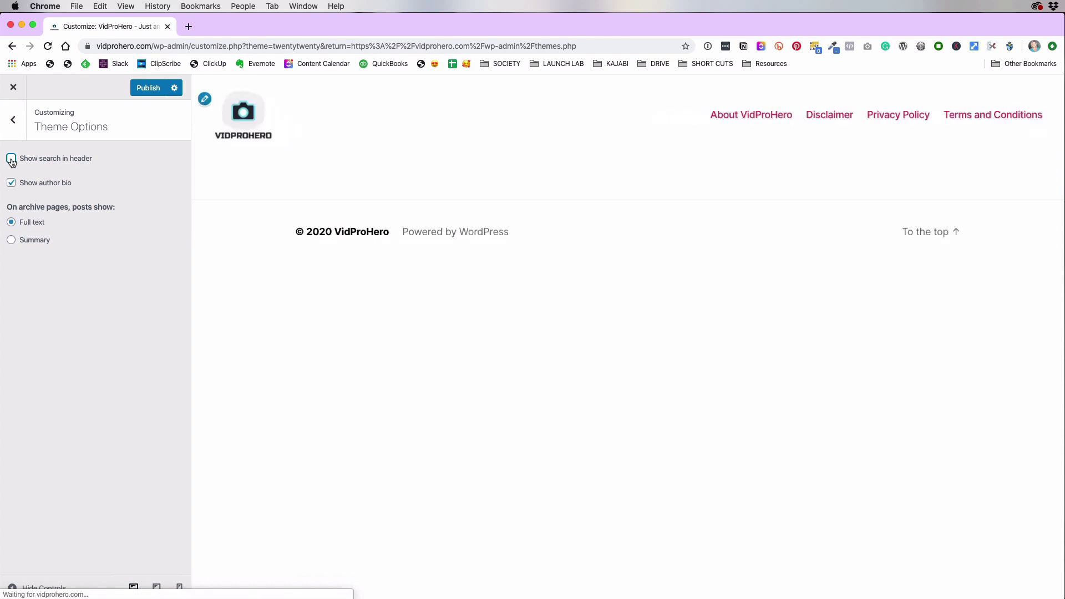
left_click(11, 159)
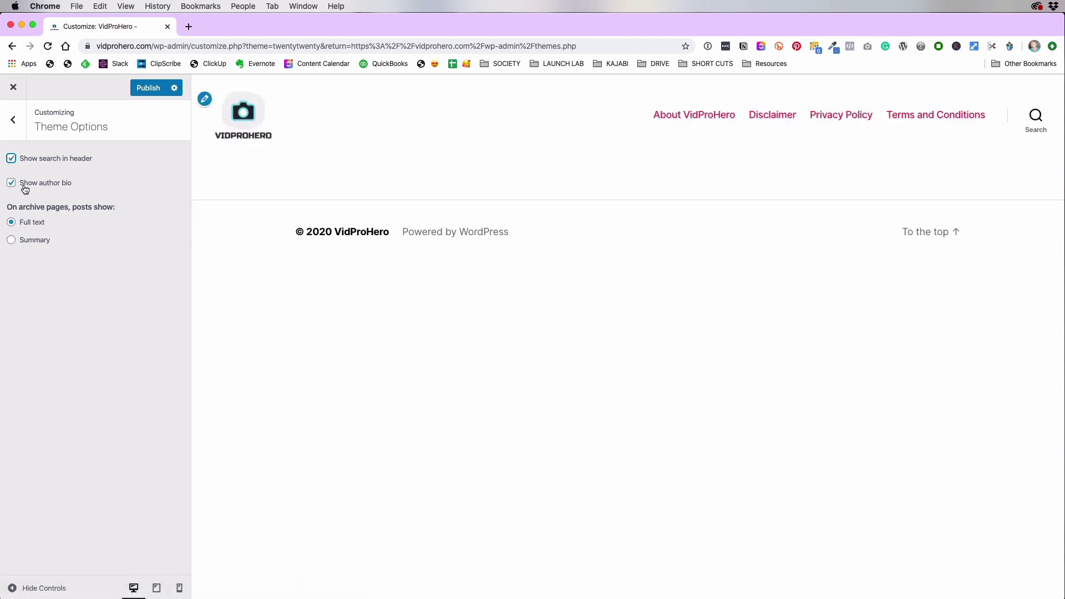
left_click(11, 185)
left_click(15, 121)
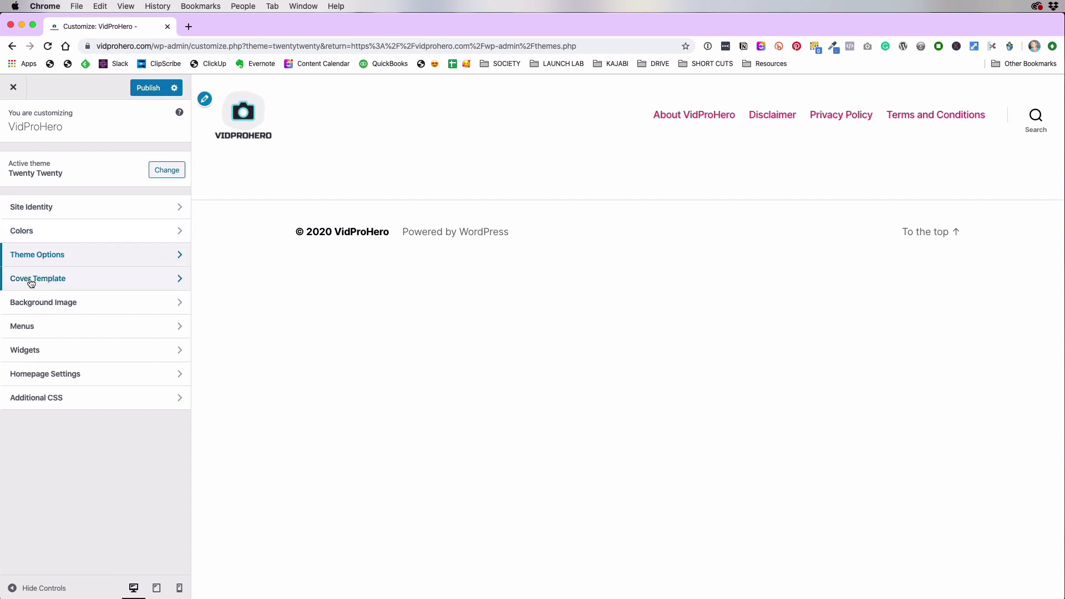
left_click(67, 284)
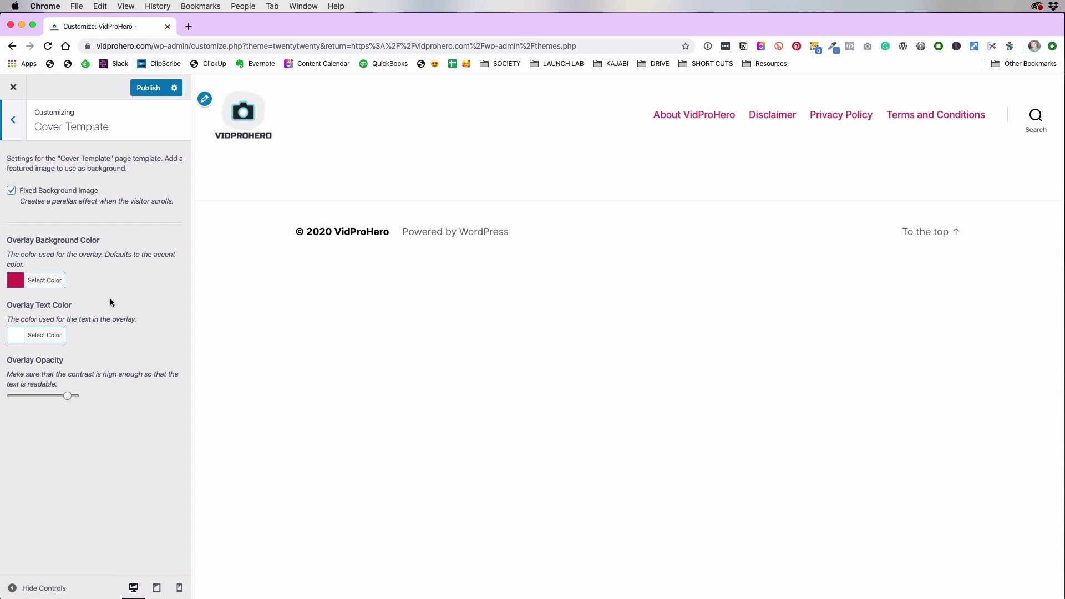
left_click(12, 122)
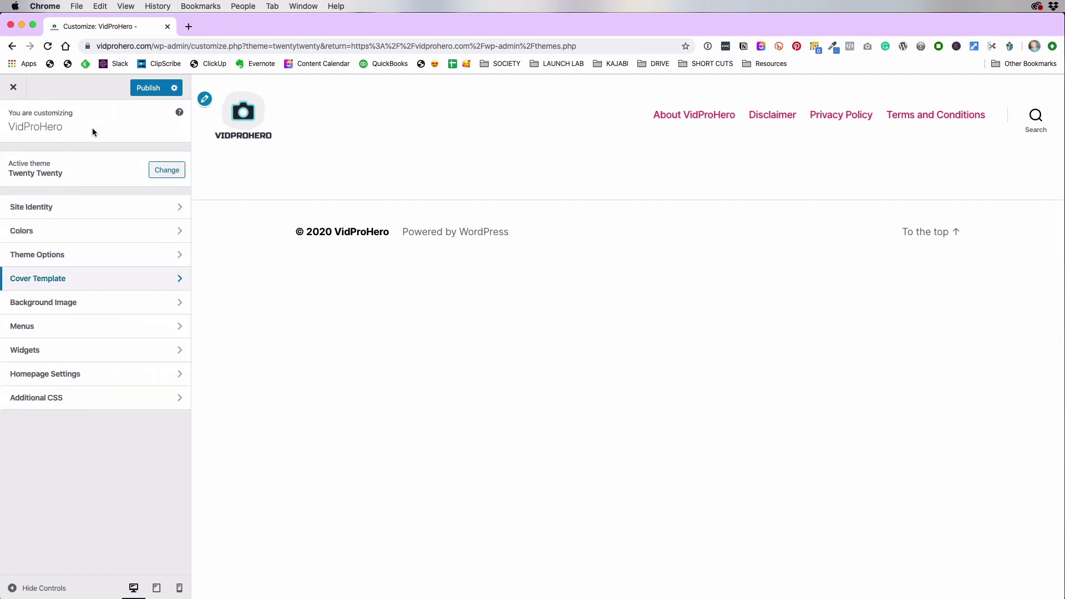
left_click(79, 306)
left_click(12, 122)
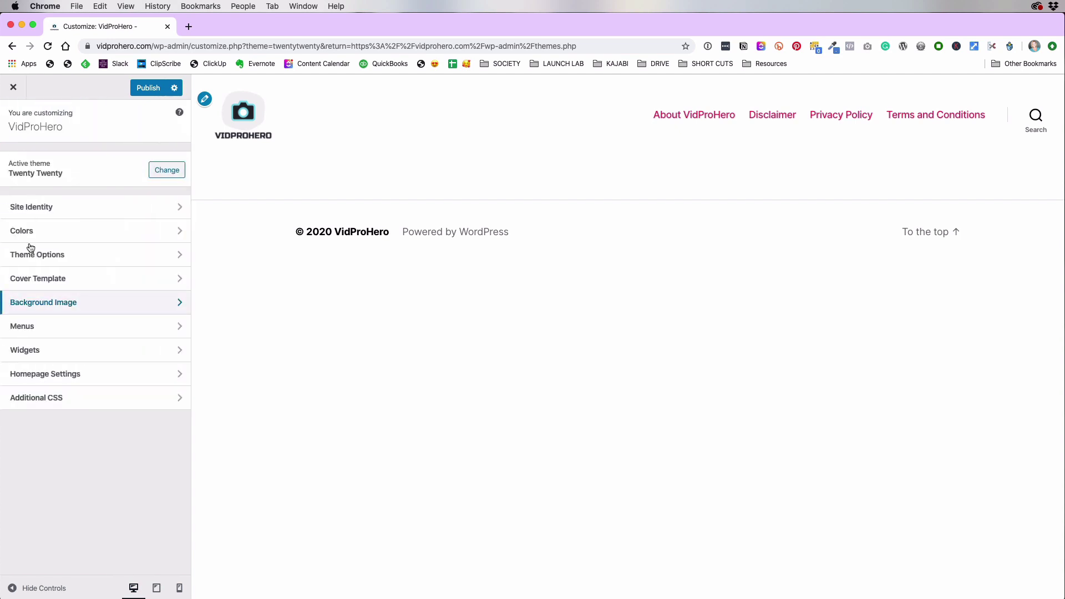
Start a new menu and name it 'Main Navigation'.
left_click(62, 332)
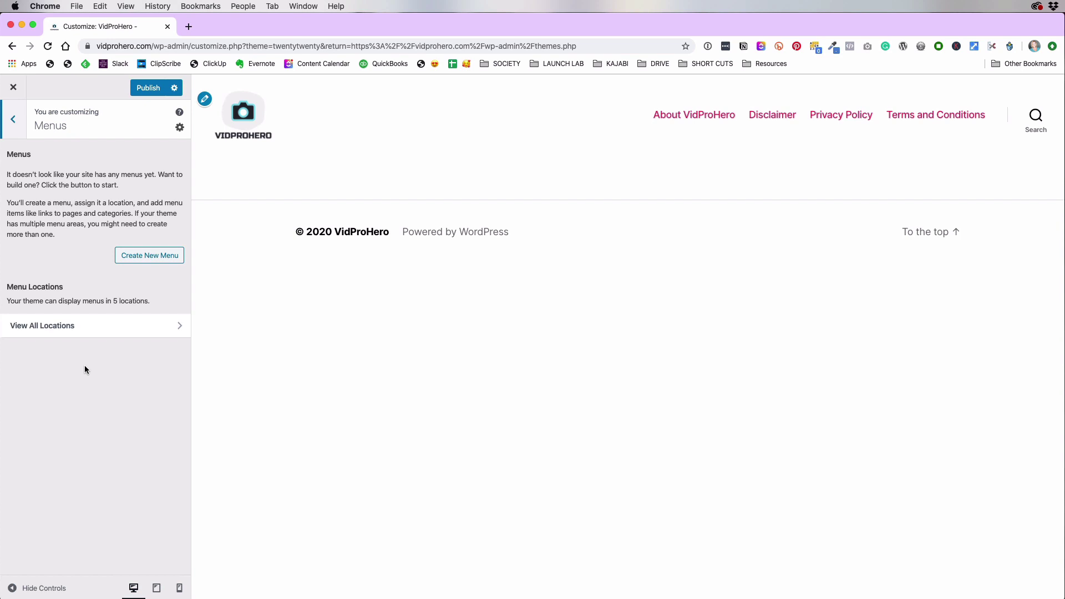
left_click(151, 257)
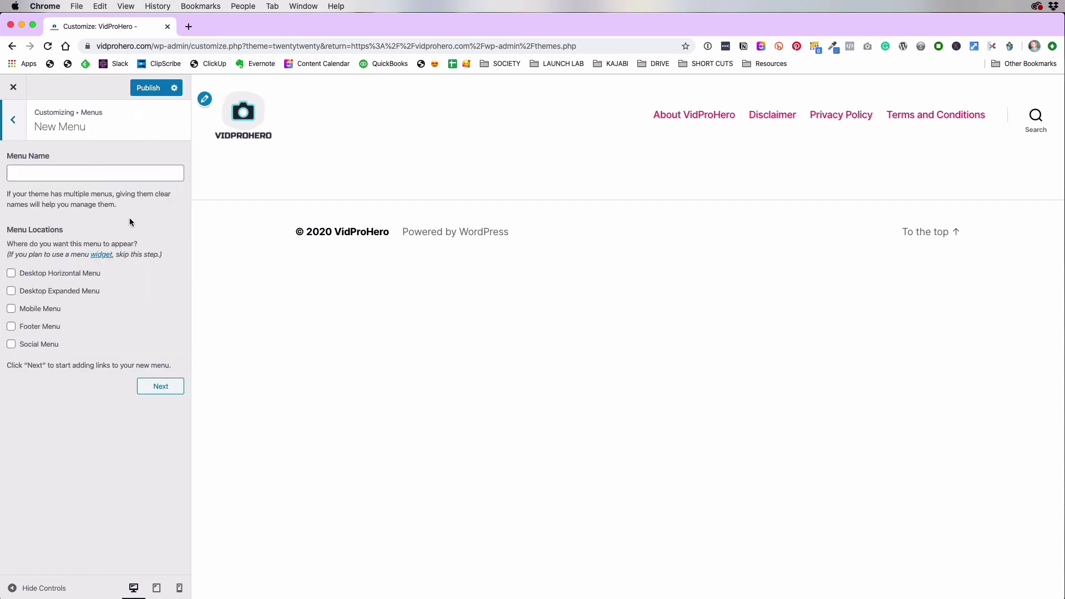
left_click(111, 173)
type("Mai")
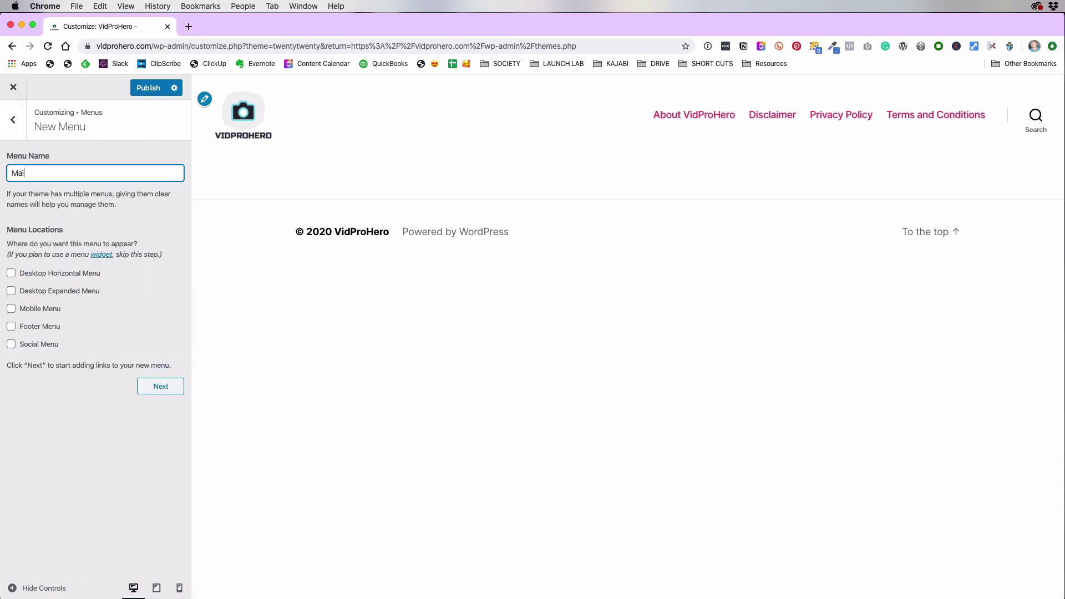
type("n Naviatio")
key("BackSpace")
key("BackSpace")
type("gation")
Assign the menu to Desktop Horizontal Menu, create it, and open the Pages list.
left_click(12, 274)
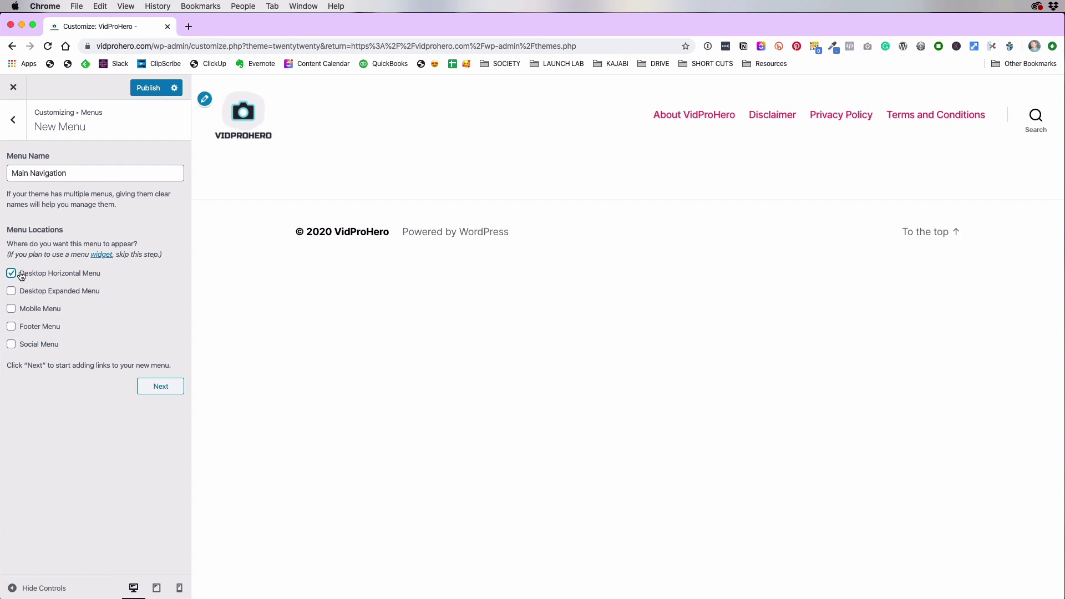
left_click(157, 386)
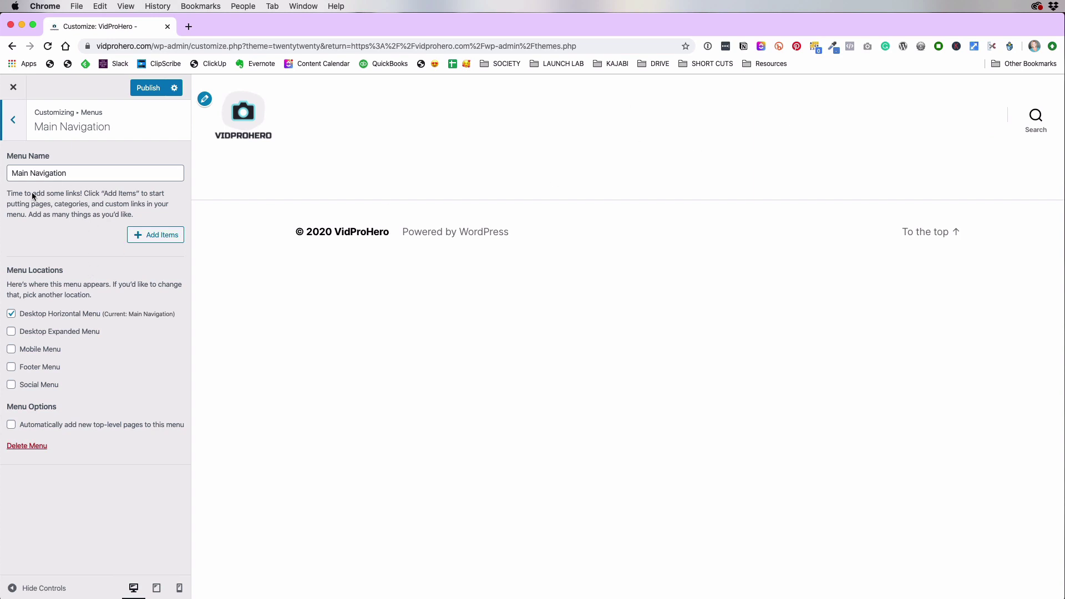
left_click(154, 240)
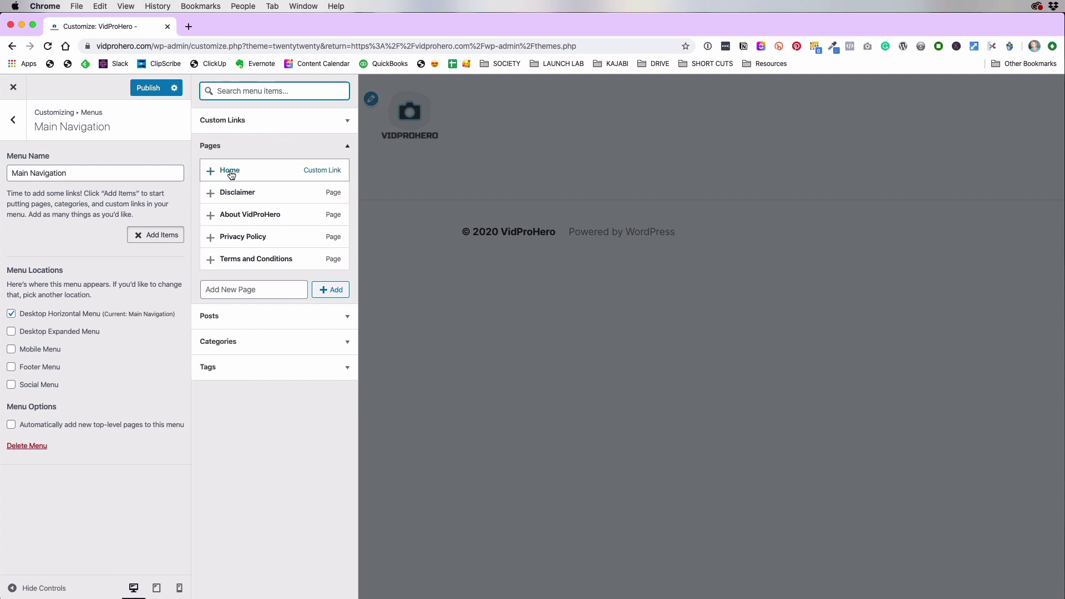
Add Home and the About VidProHero page to the Main Navigation menu.
left_click(231, 173)
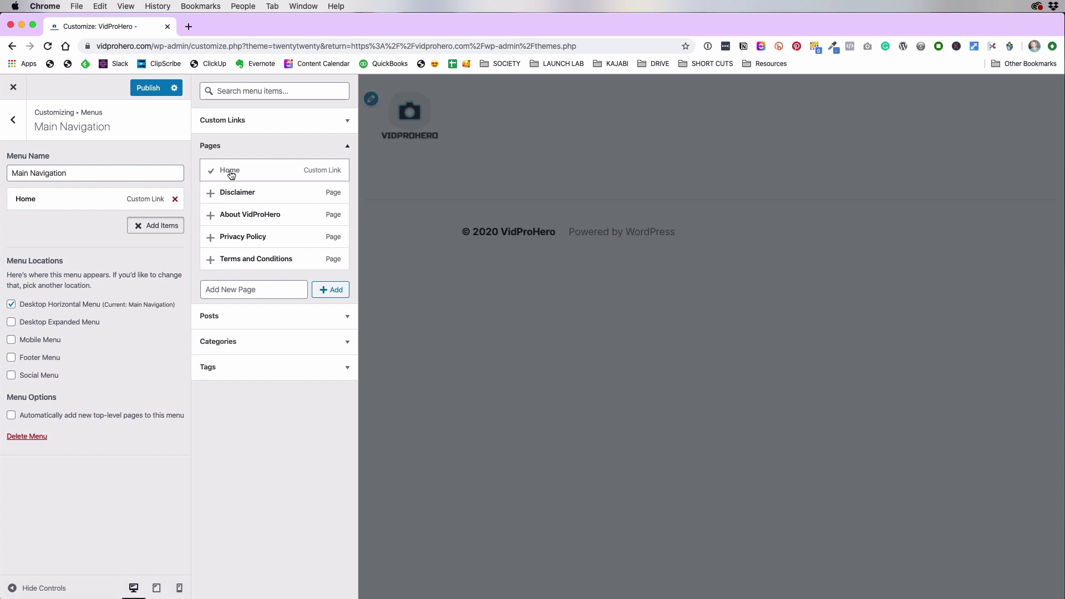
left_click(232, 216)
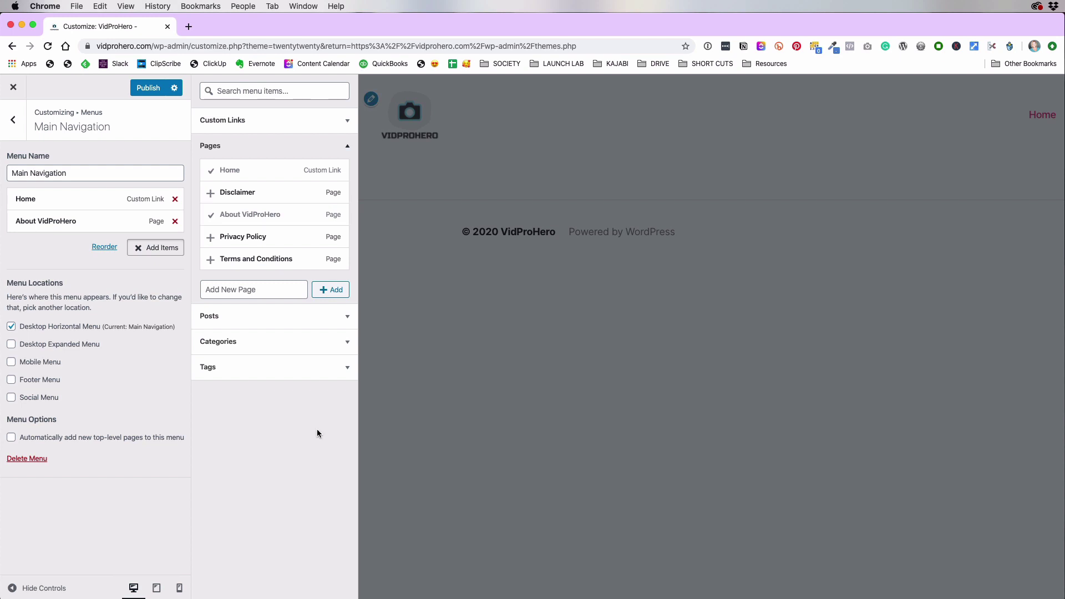
left_click(328, 324)
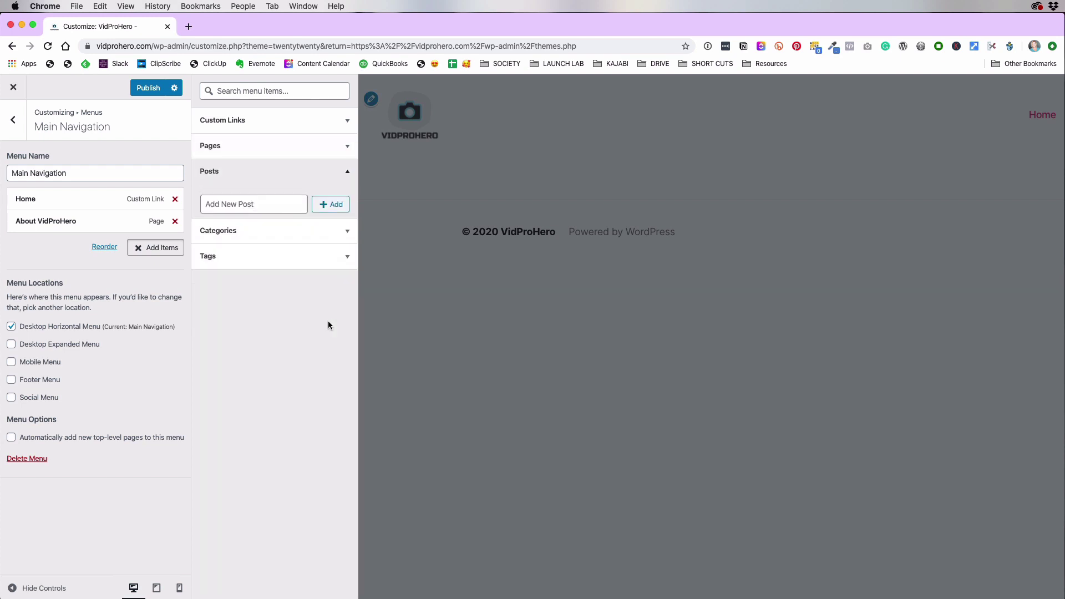
Add the Action Cameras and GoPro categories to the menu, then return to the Customizer root.
left_click(333, 236)
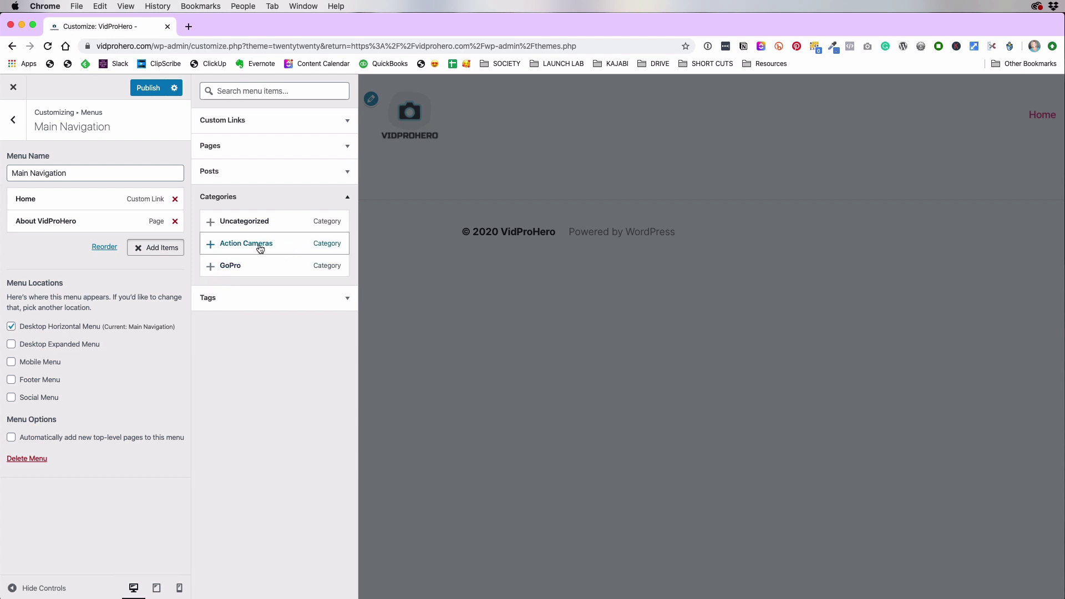
left_click(210, 244)
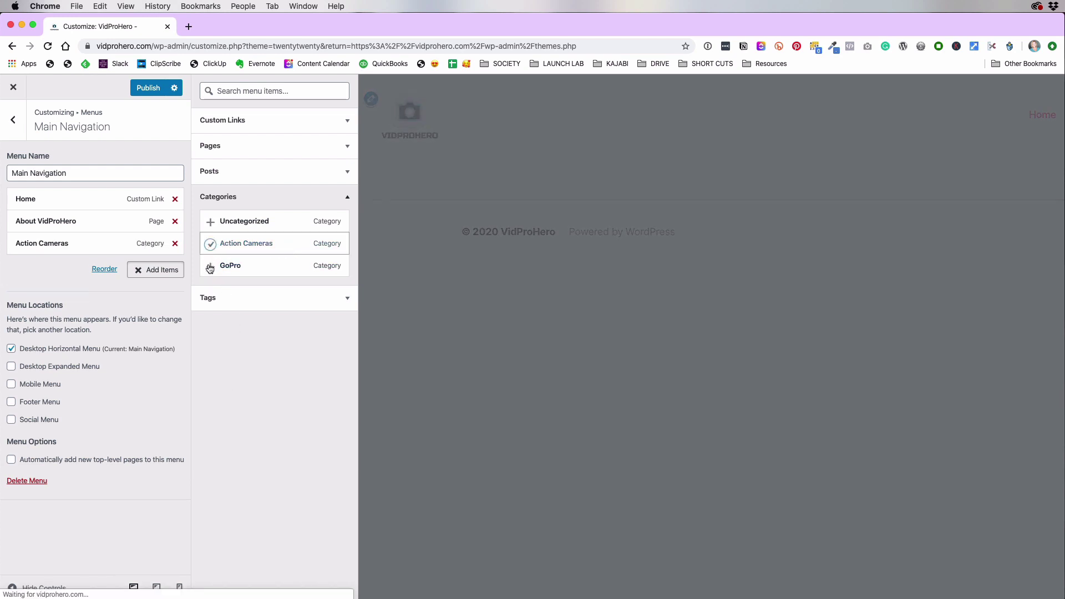
left_click(210, 268)
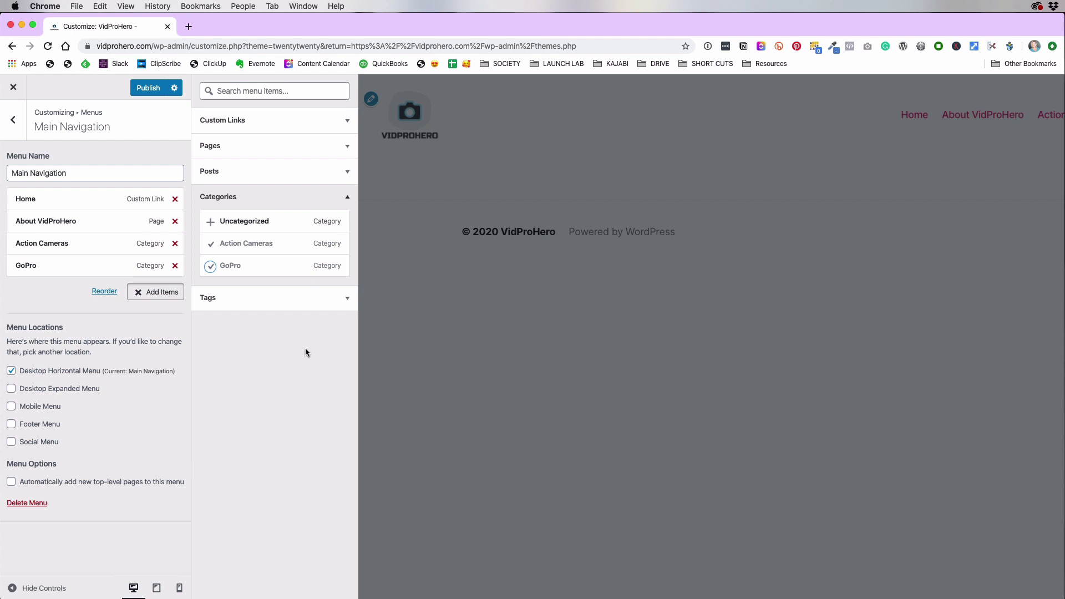
left_click(307, 300)
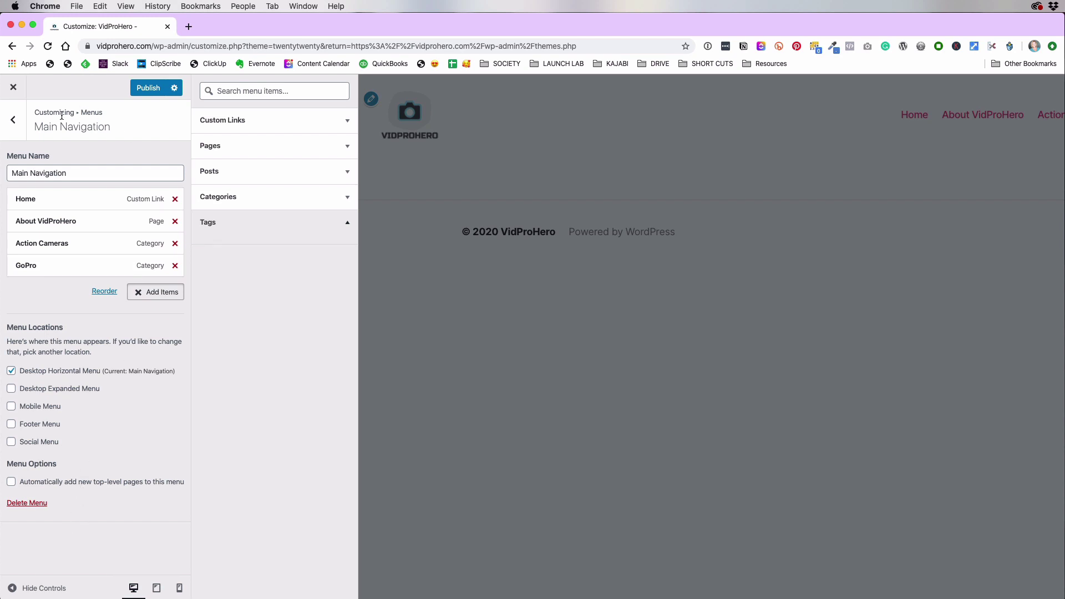
left_click(14, 121)
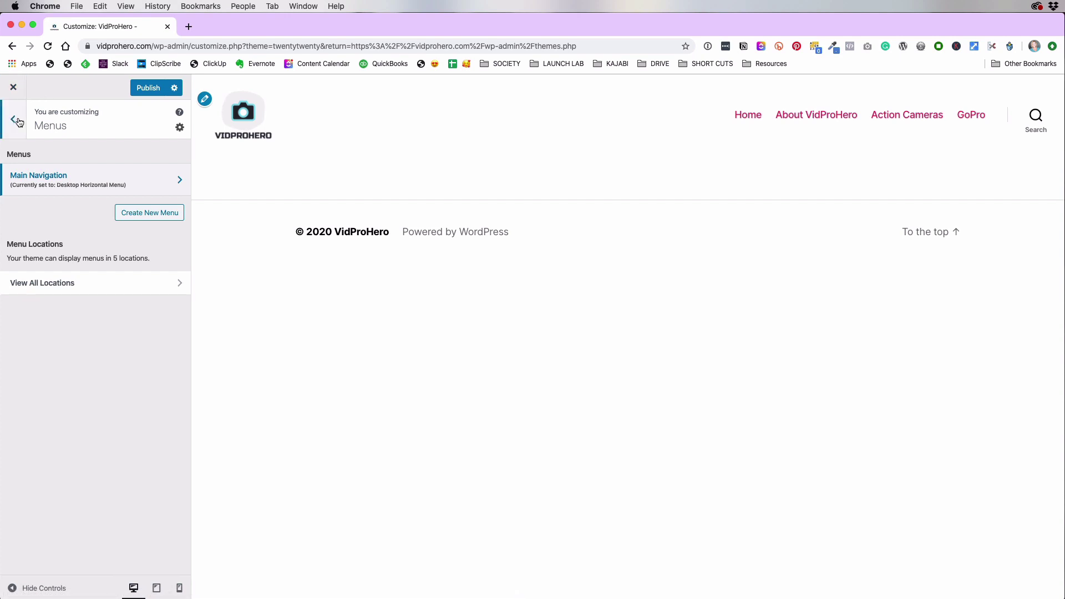
left_click(16, 120)
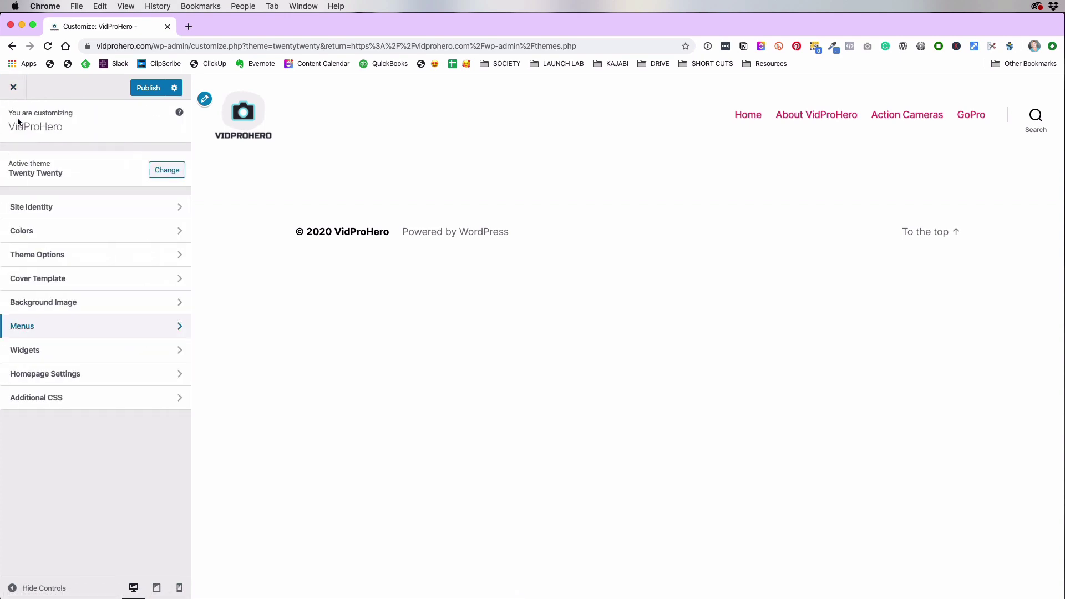
Go into Widgets and open the empty Footer #1 widget area.
left_click(27, 352)
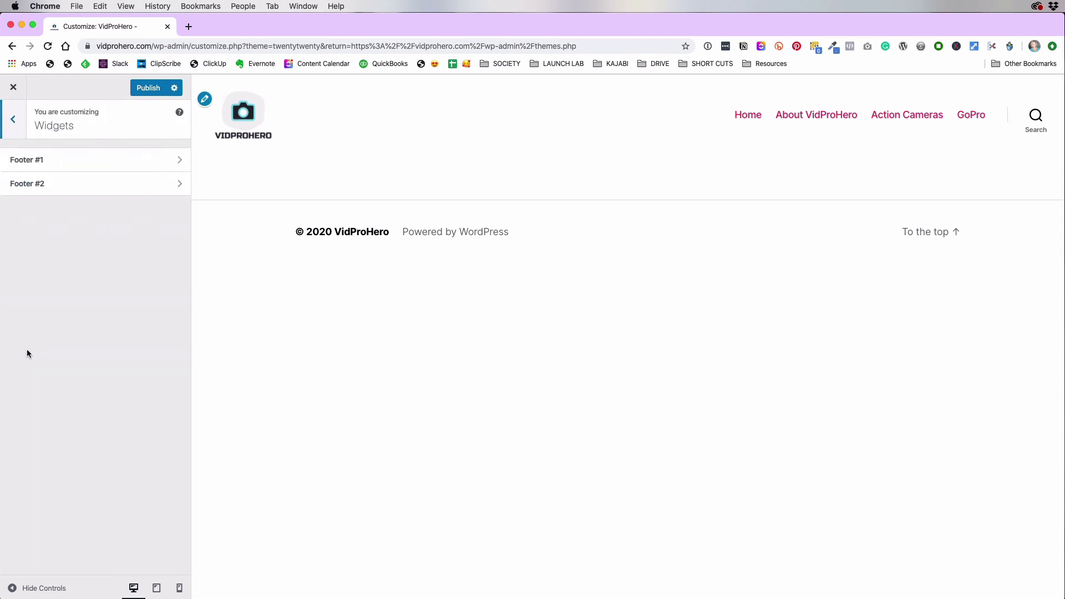
left_click(142, 164)
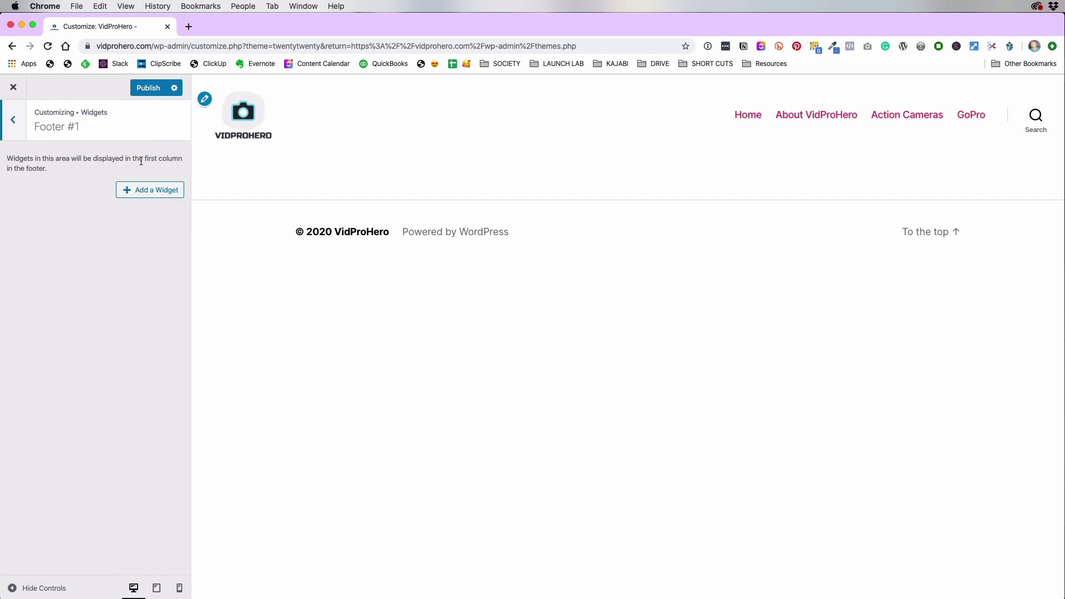
left_click(13, 119)
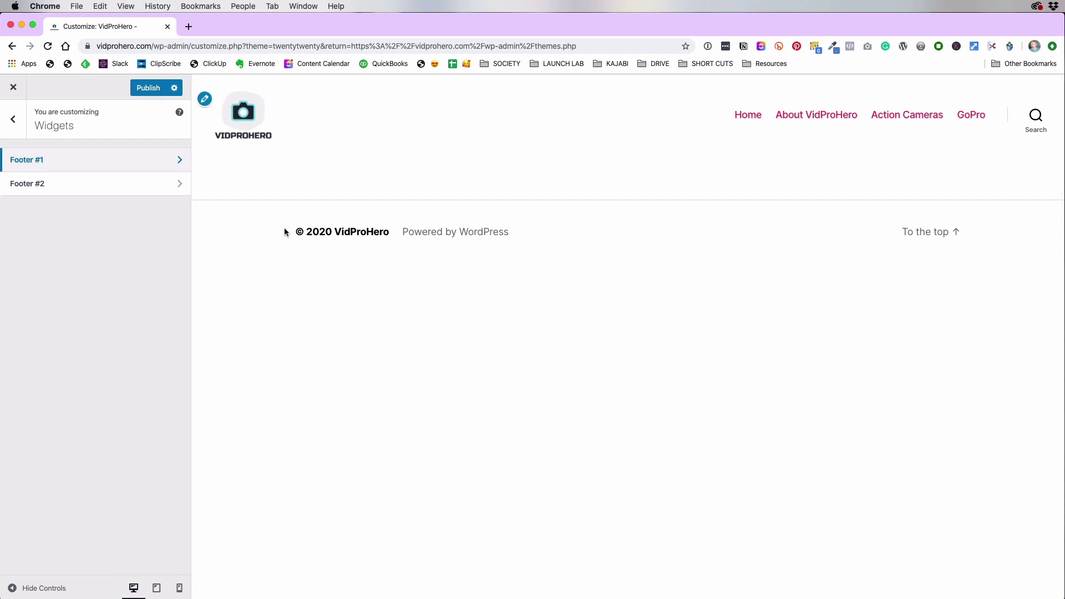
left_click(76, 167)
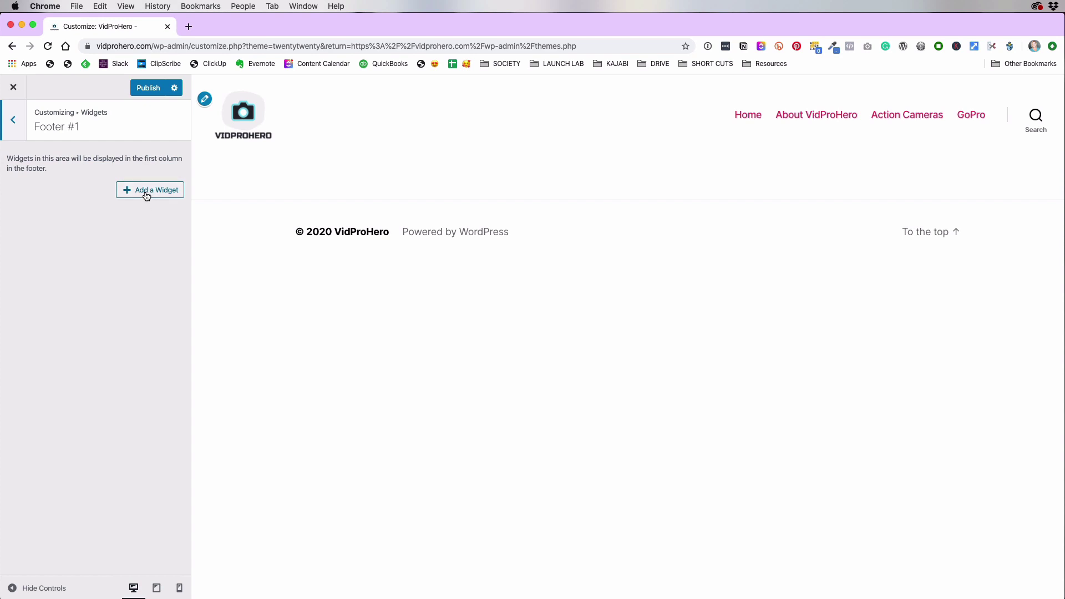
Add a Search widget to Footer #1 and go back to the widget areas list.
left_click(148, 191)
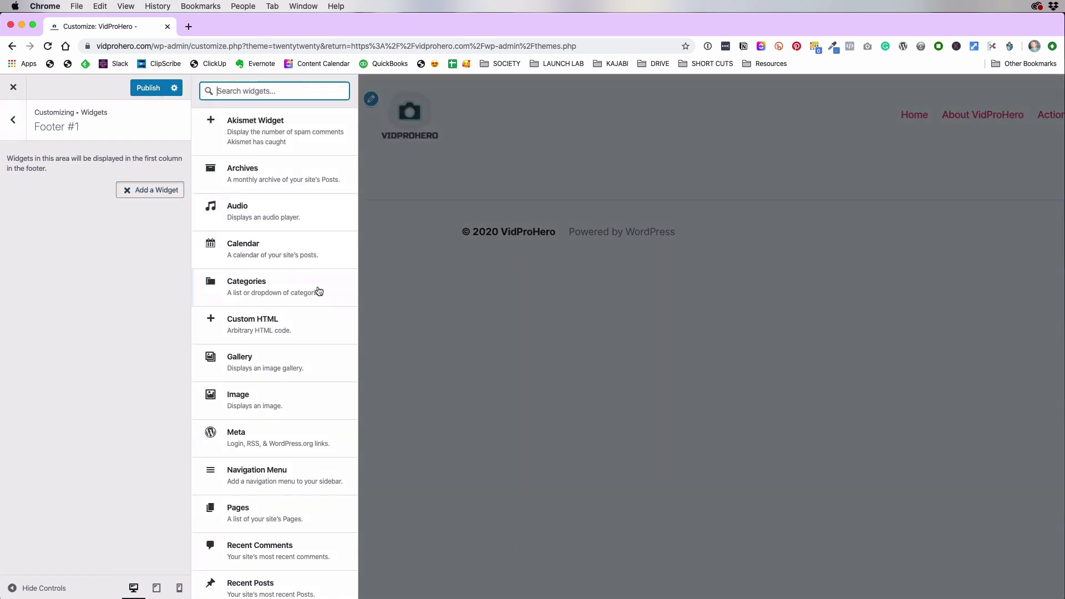
scroll(296, 297, "down", 1)
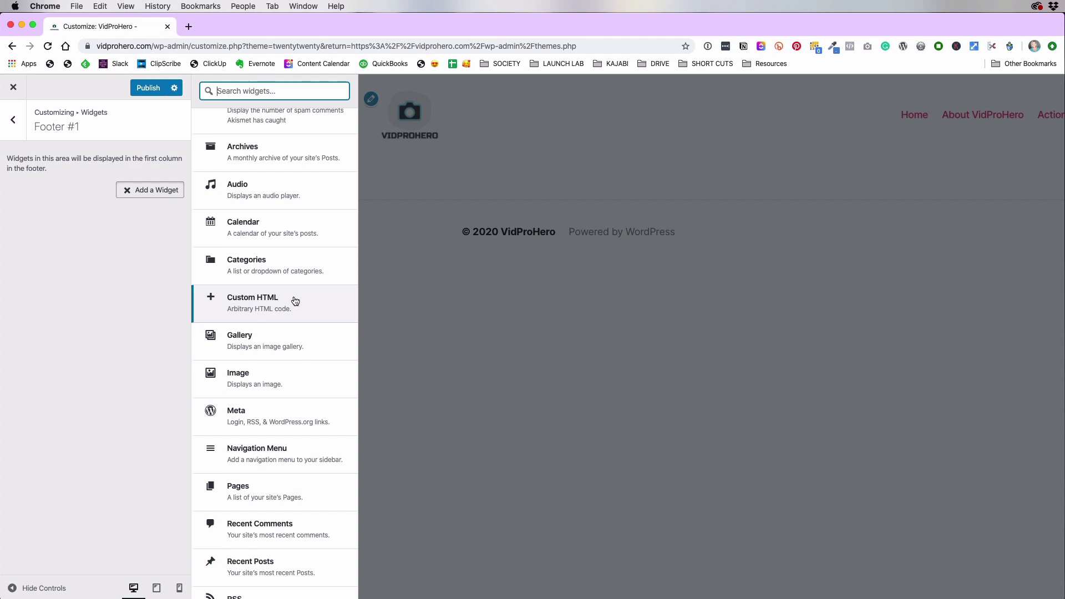
scroll(295, 301, "down", 5)
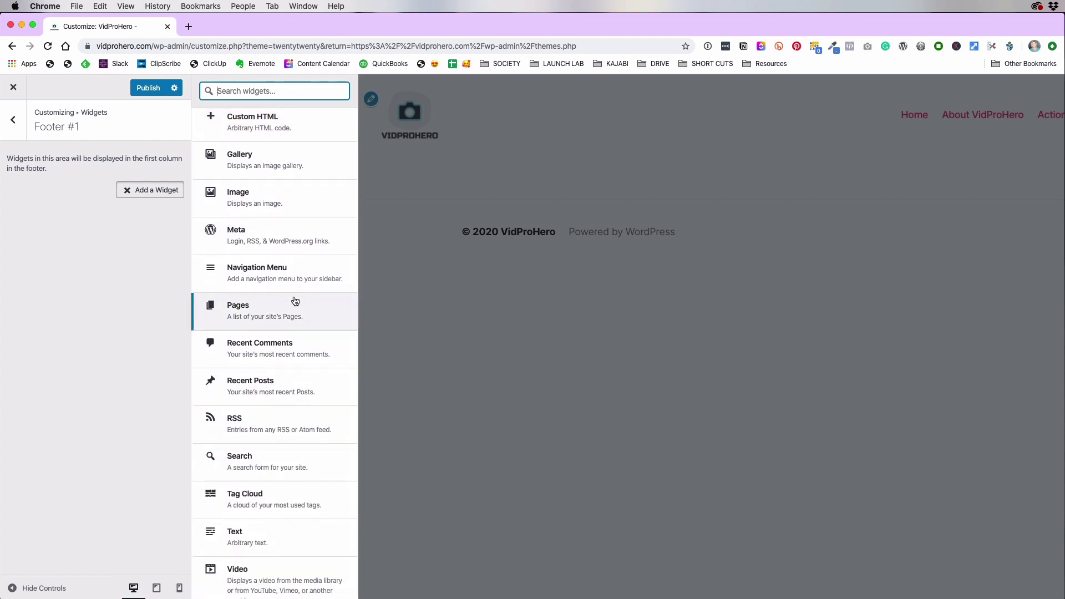
scroll(295, 301, "up", 5)
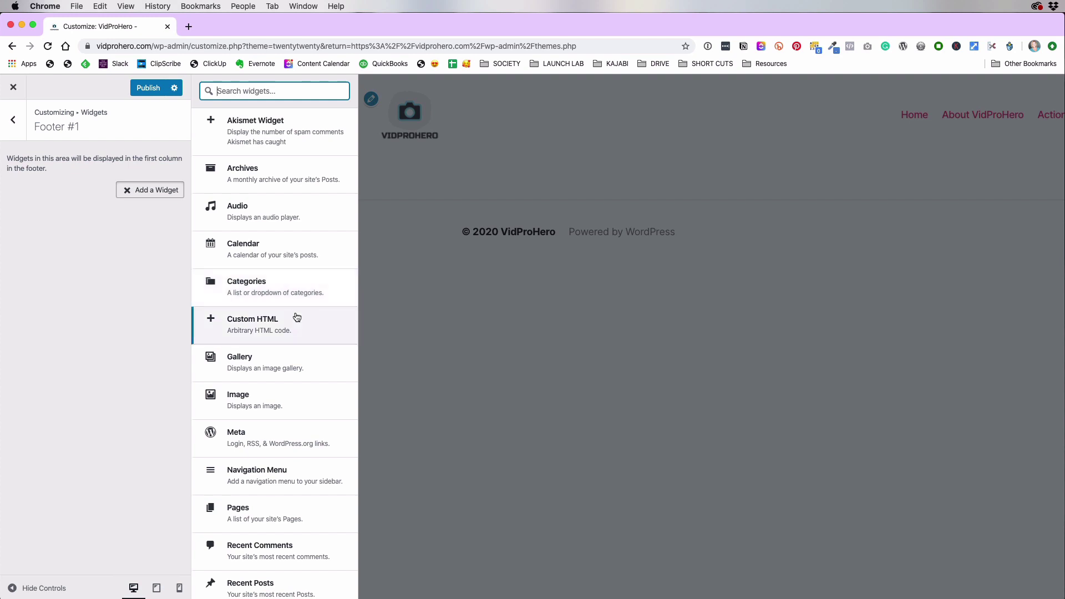
scroll(296, 316, "down", 2)
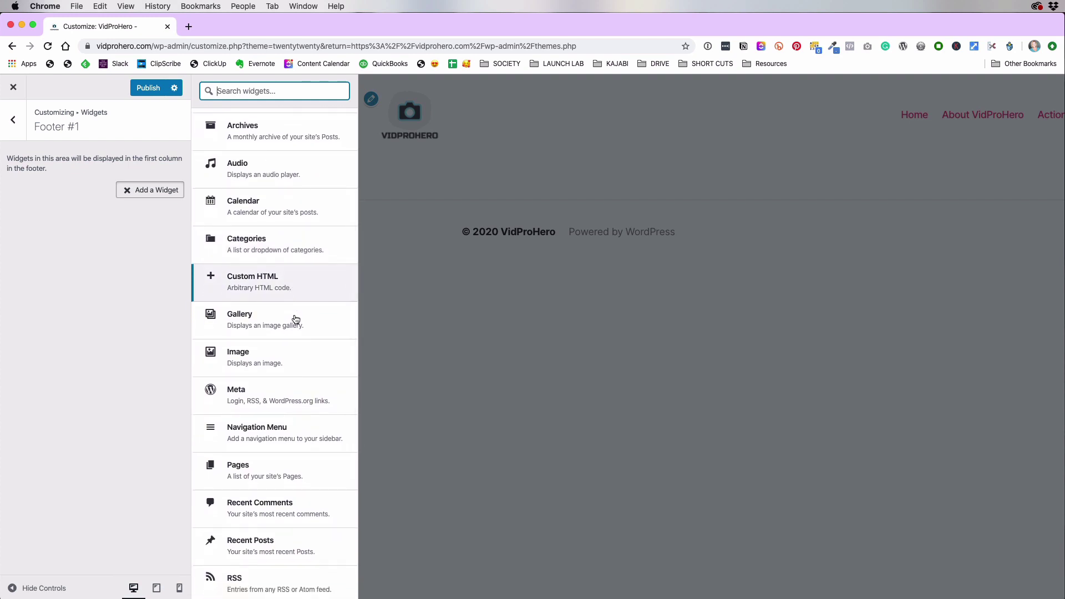
scroll(295, 319, "down", 6)
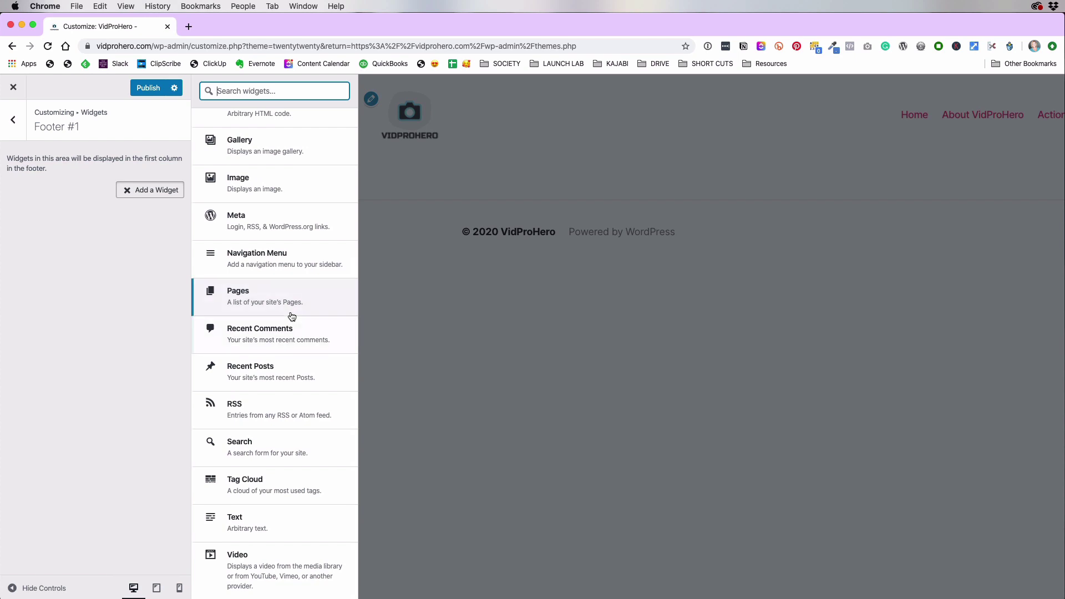
left_click(248, 447)
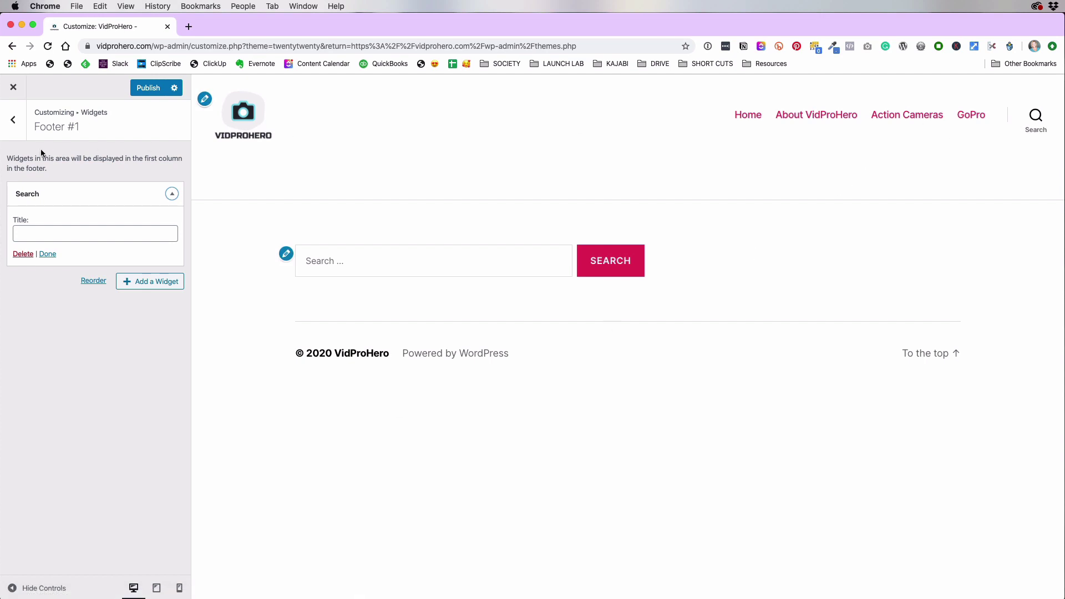
left_click(13, 119)
Uncheck Show search in header in Theme Options.
left_click(78, 206)
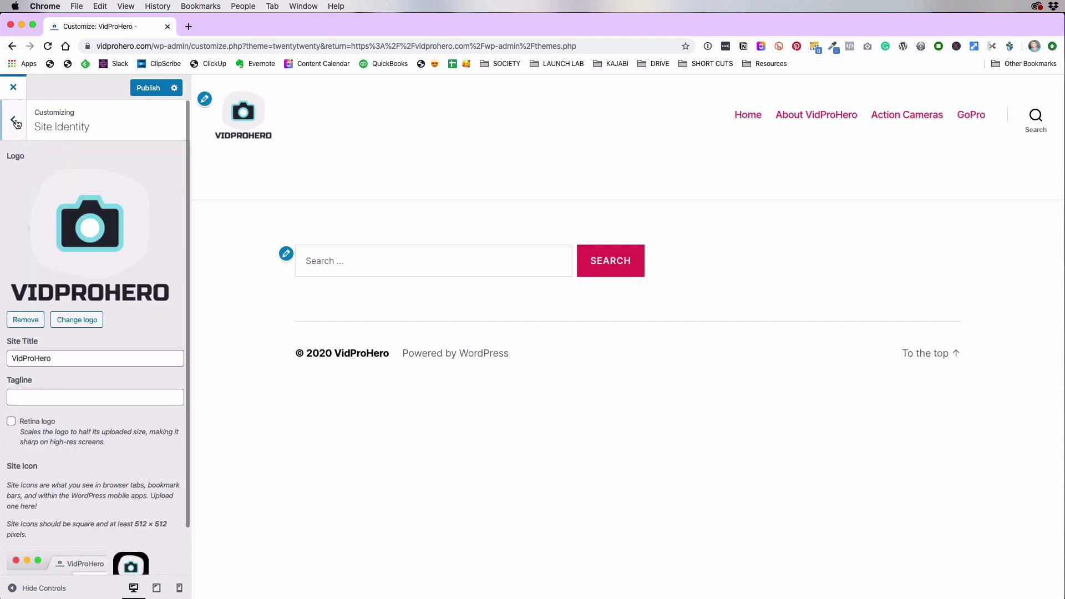
key("Escape")
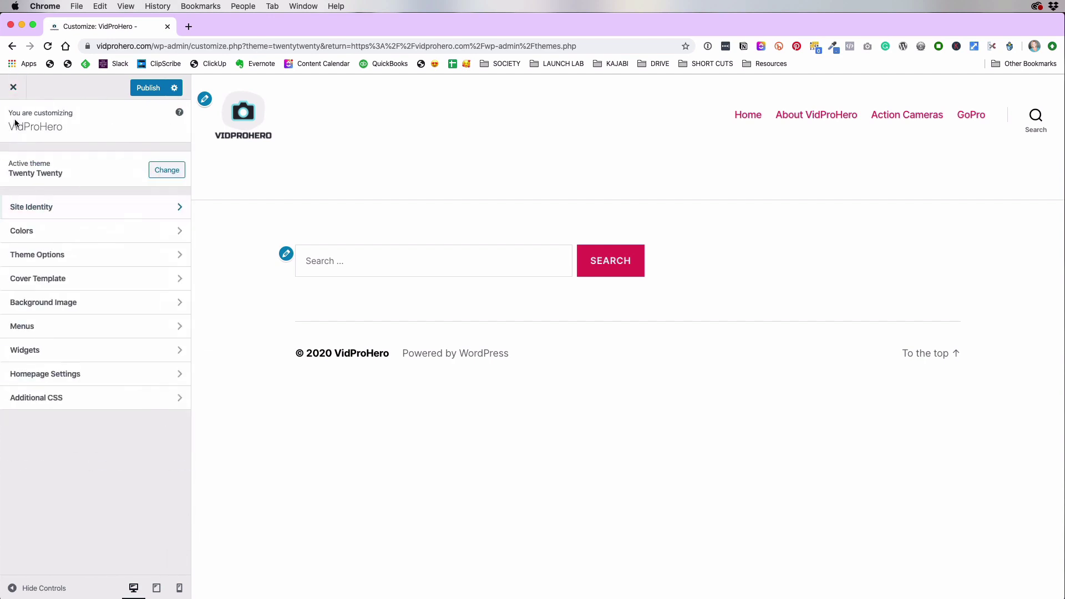
left_click(101, 253)
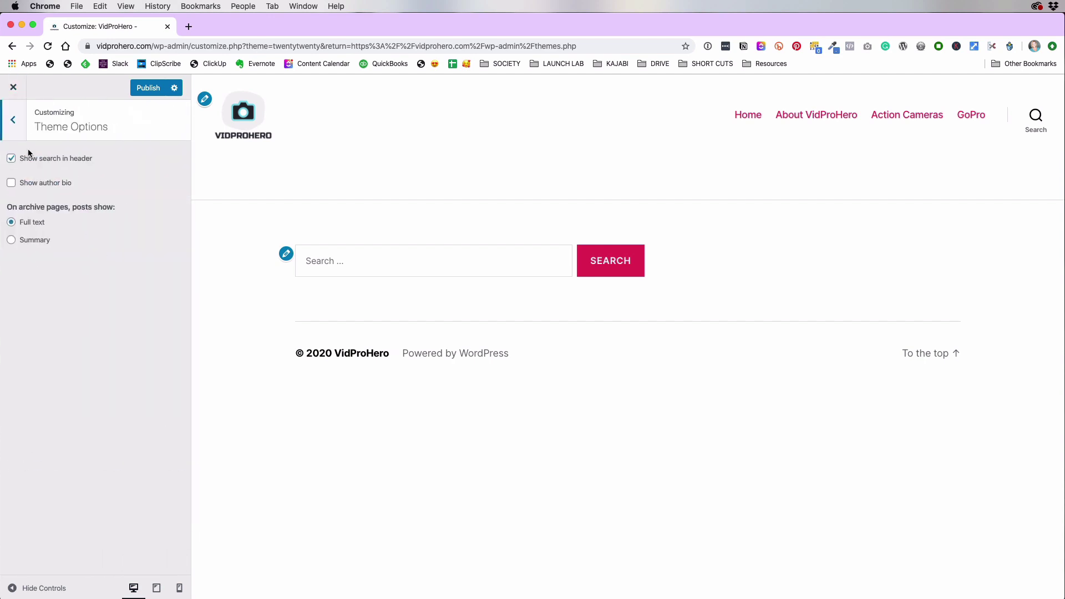
left_click(11, 158)
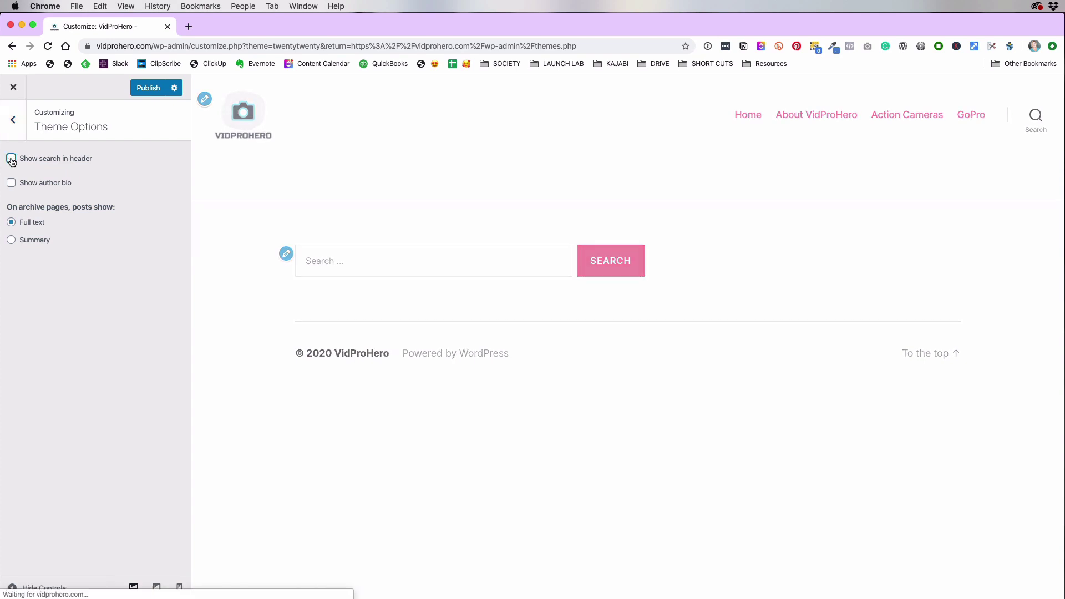
left_click(14, 123)
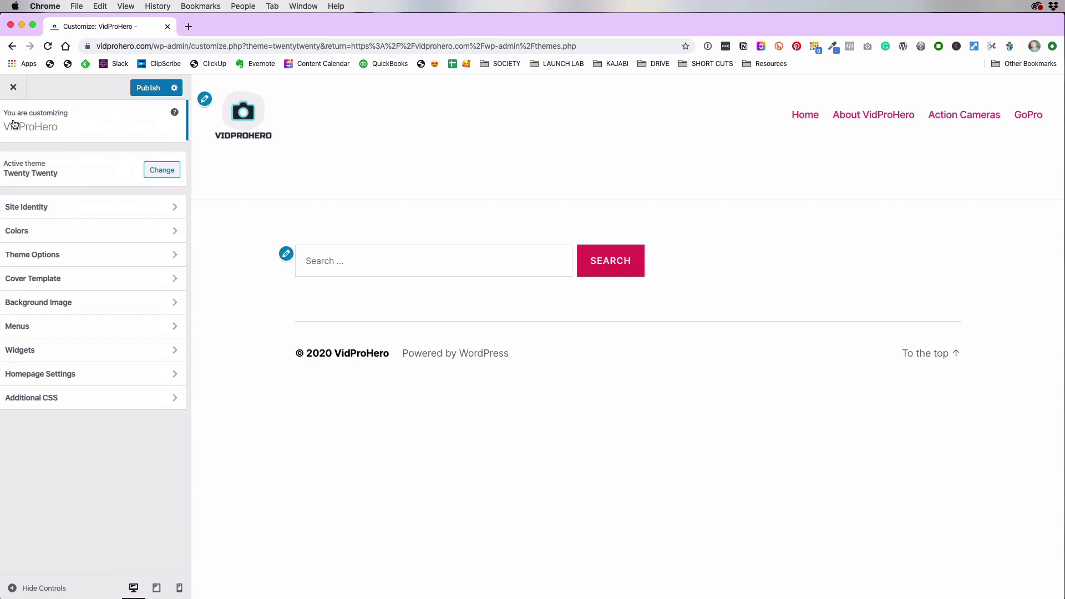
left_click(70, 355)
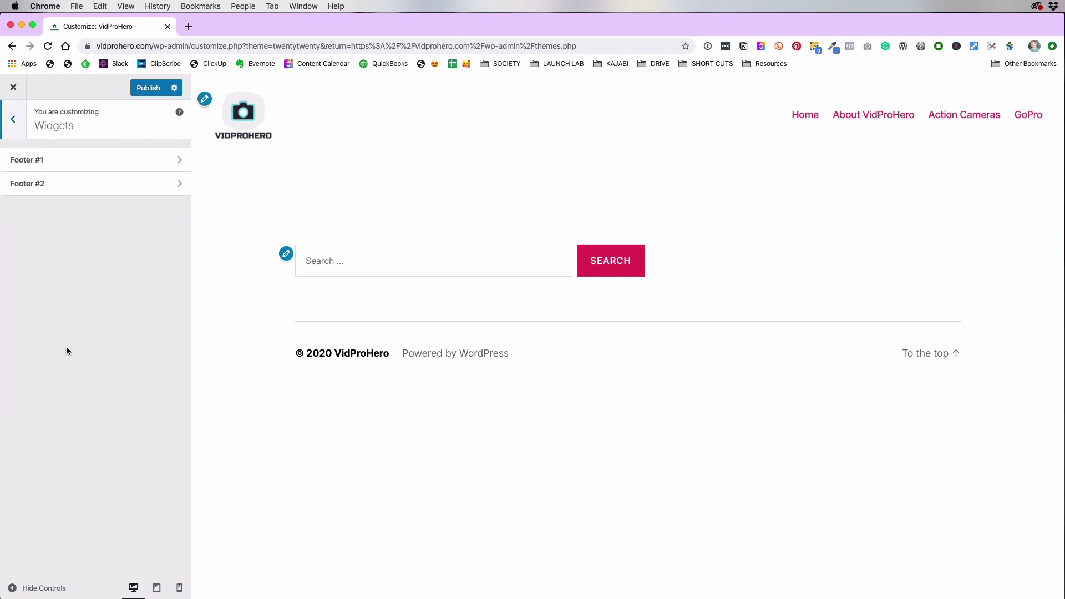
left_click(90, 161)
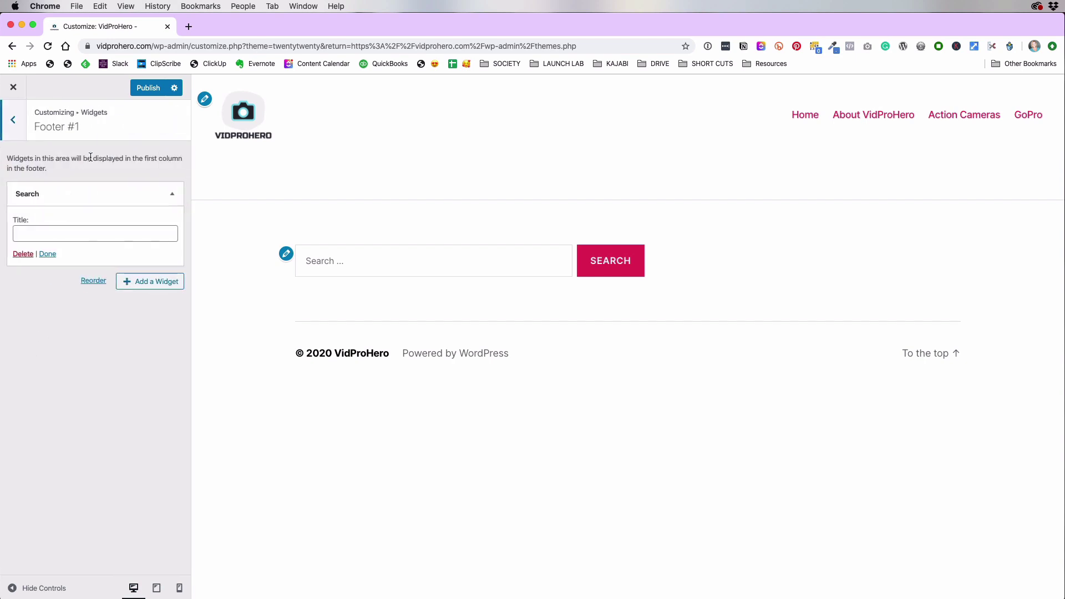
left_click(86, 233)
type("Search V")
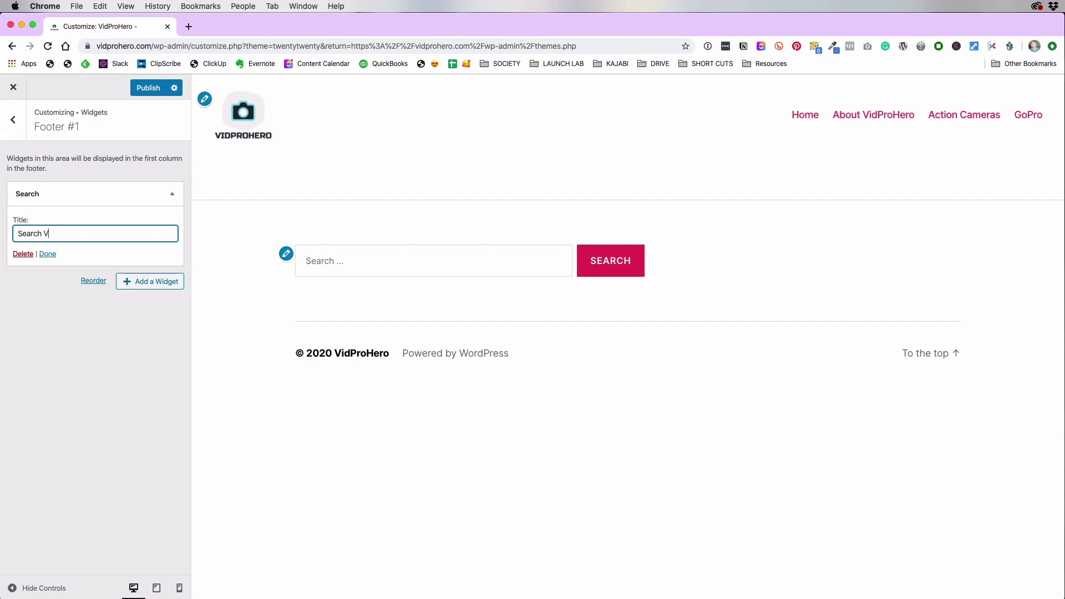
type("idProHero")
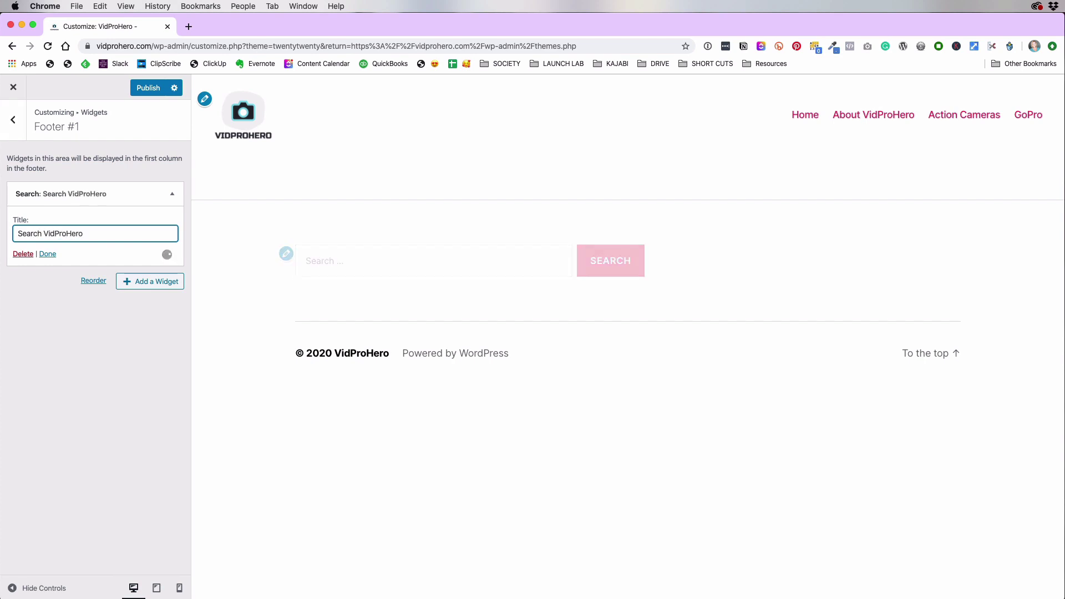
key("super+a")
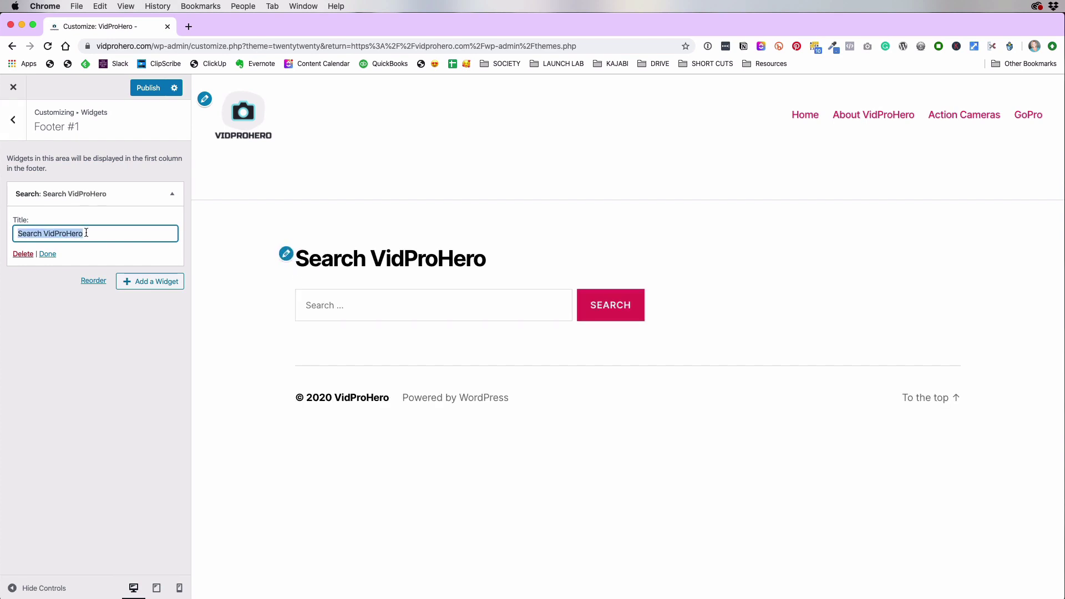
key("BackSpace")
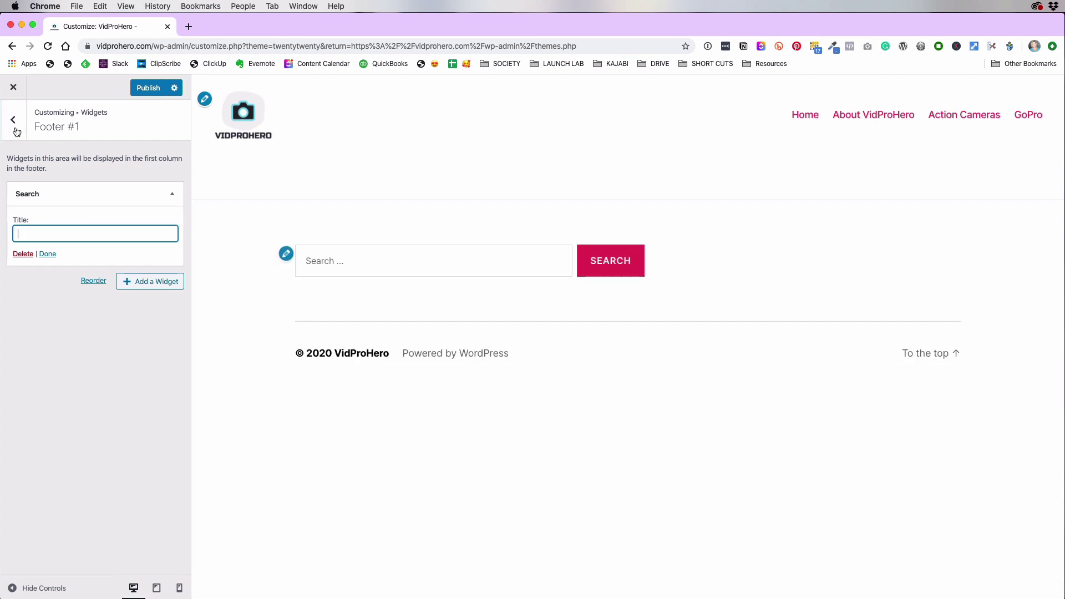
left_click(17, 129)
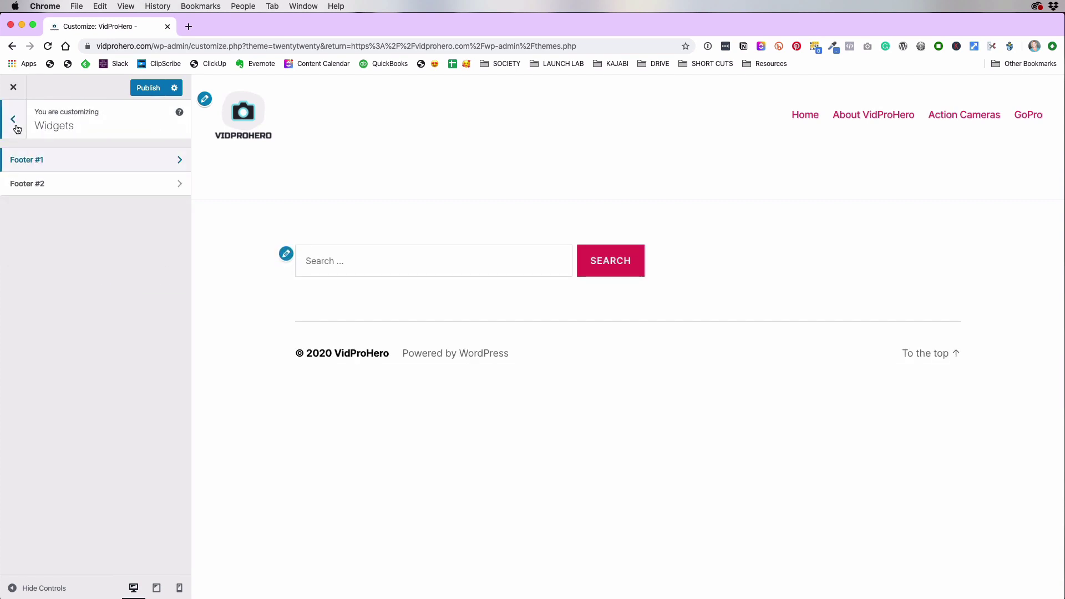
Add a Text widget to Footer #2 with the 'Welcome to VidProHero!' message and an empty title.
left_click(42, 182)
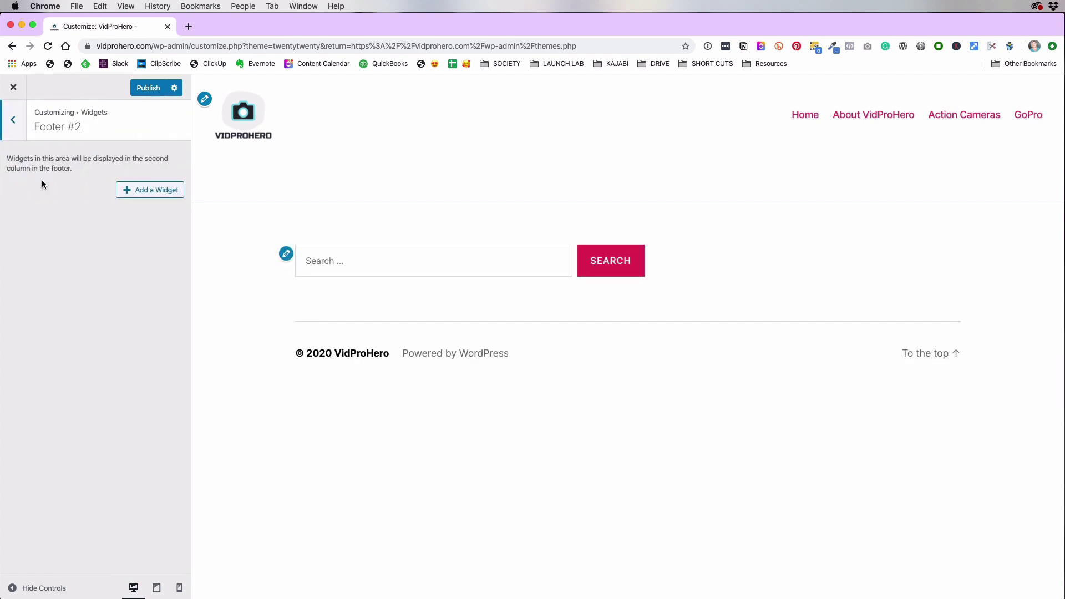
left_click(143, 191)
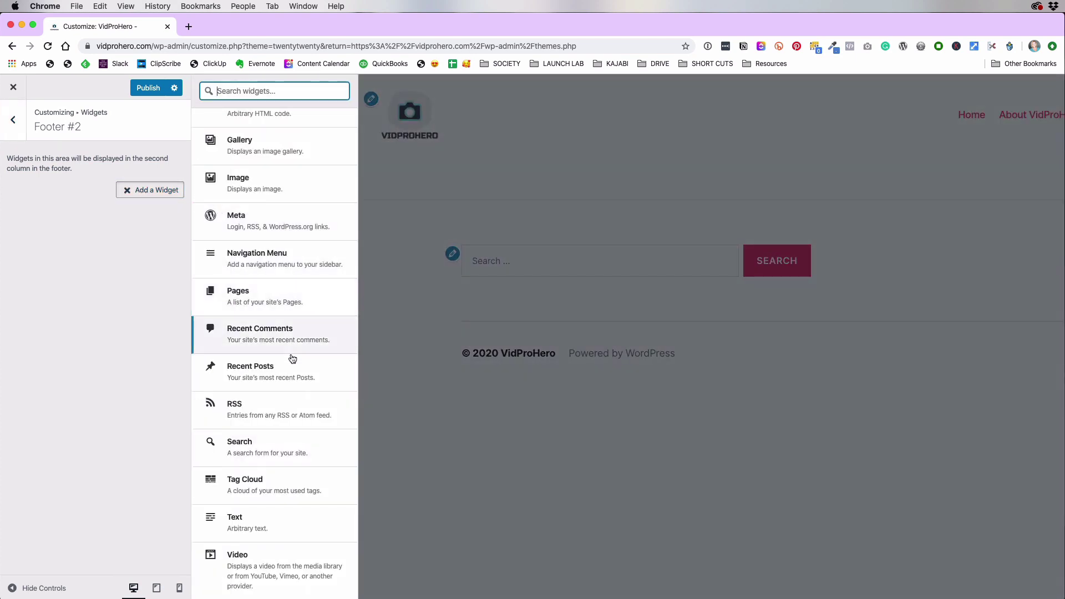
left_click(260, 524)
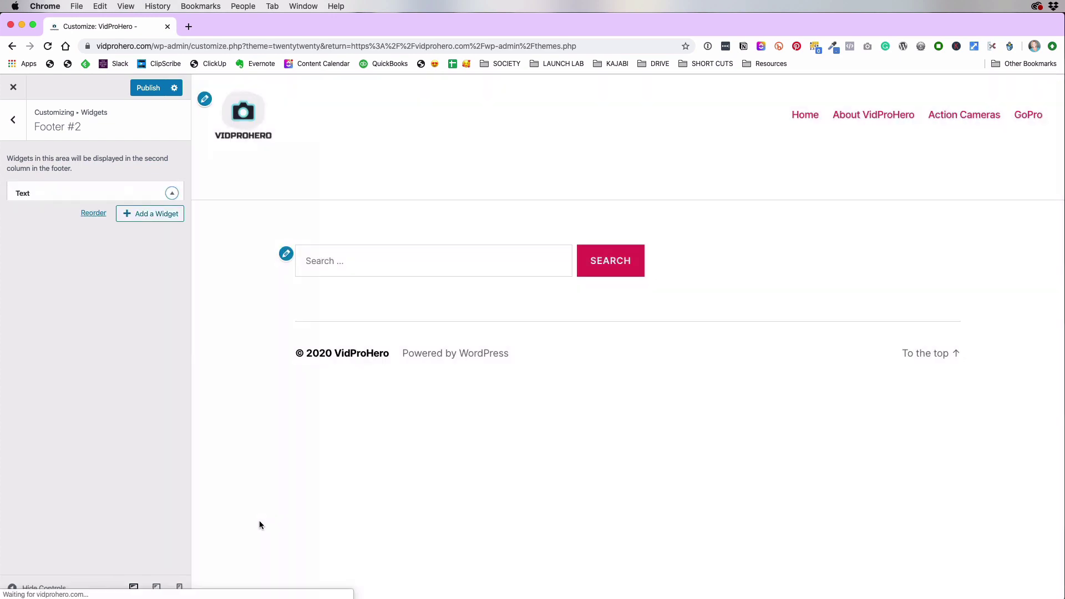
left_click(55, 308)
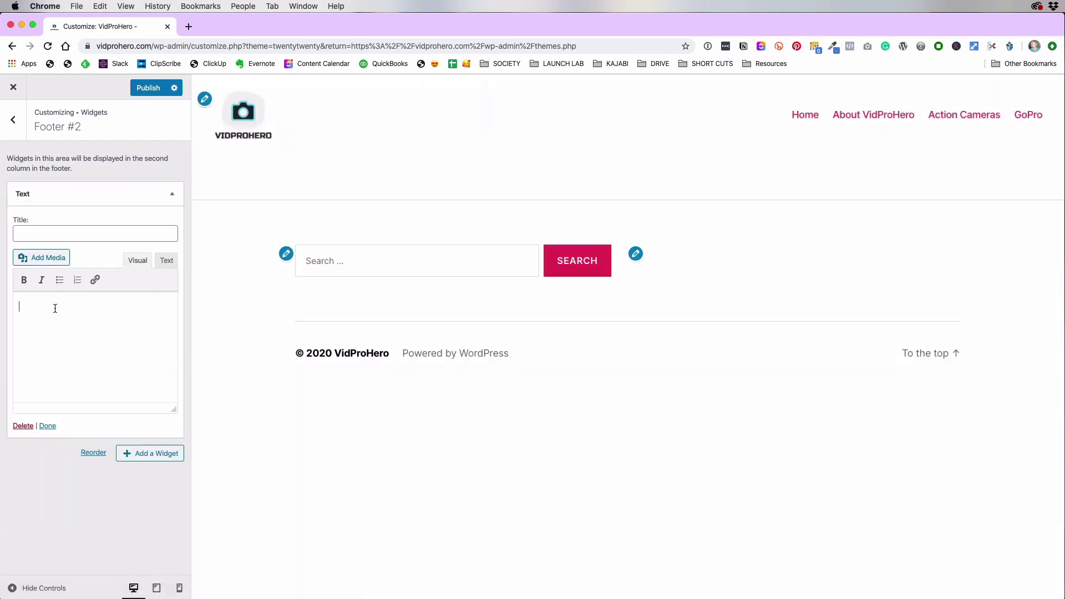
type("Welcome to VidProHero")
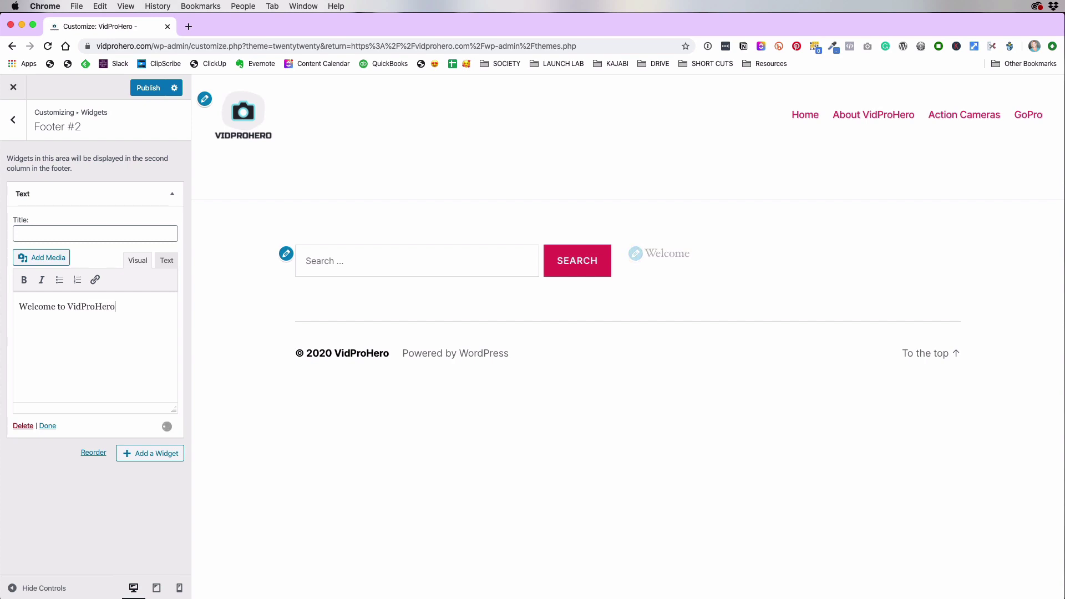
type("! This ")
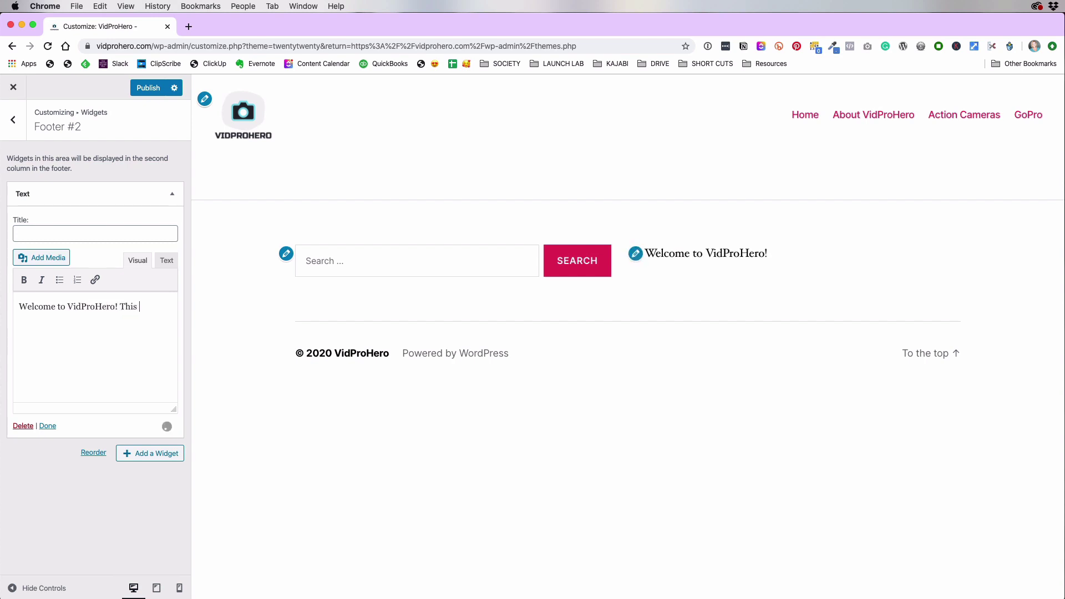
type("site is brand new,")
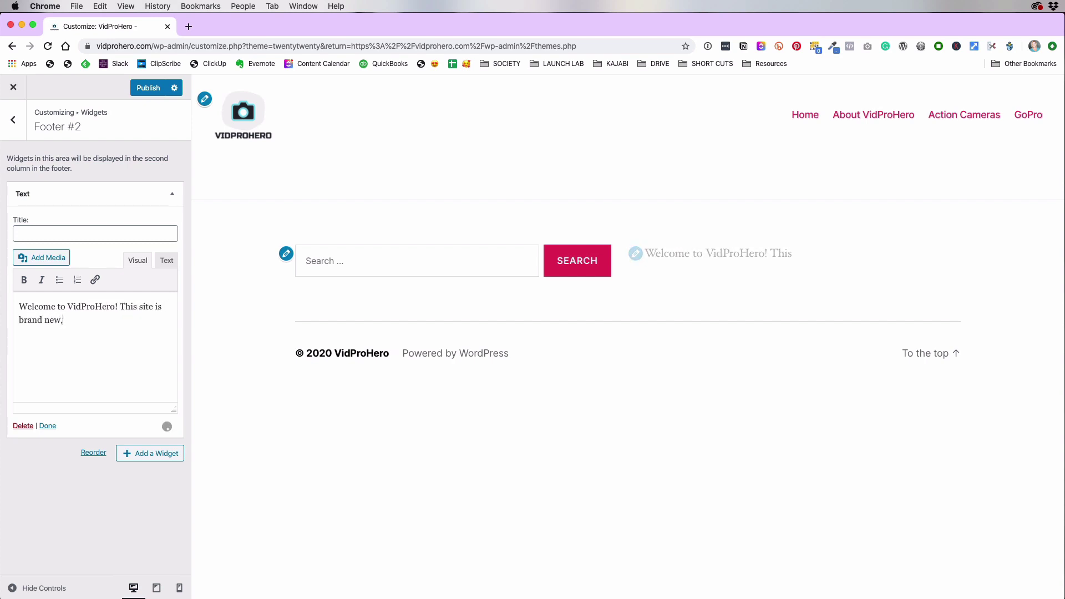
type(" but keep ")
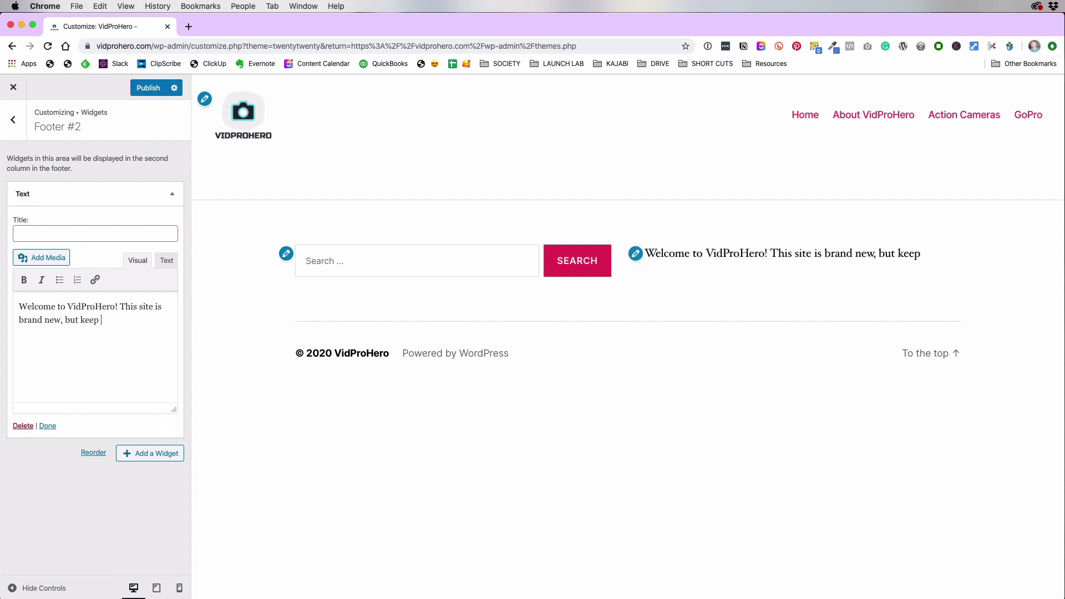
key("BackSpace")
key("BackSpace")
key("BackSpace")
key("BackSpace")
key("BackSpace")
type("stay tuned for more to")
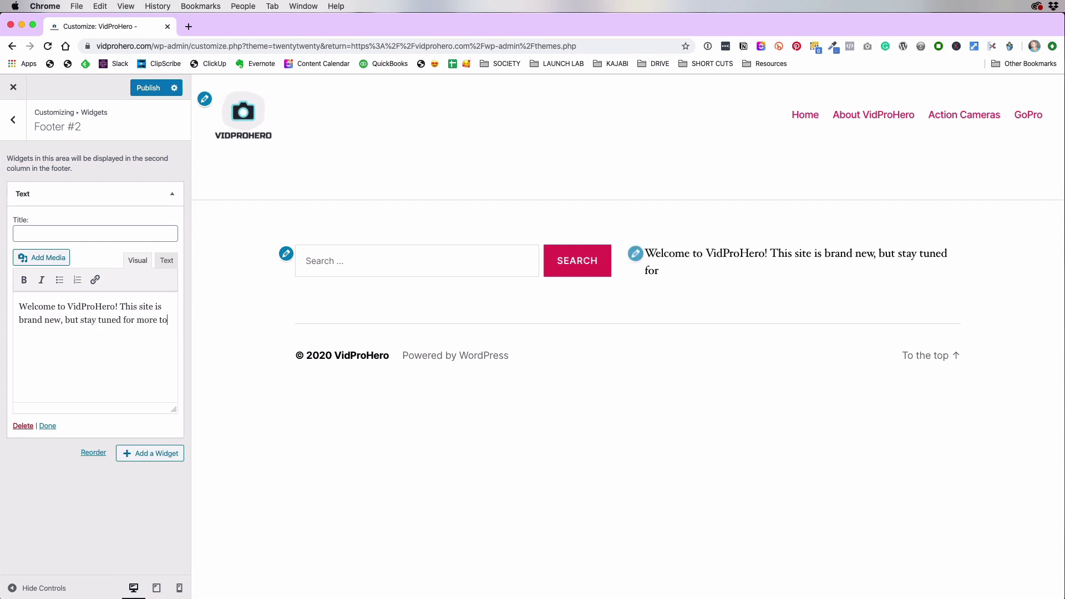
type(" come in the future!")
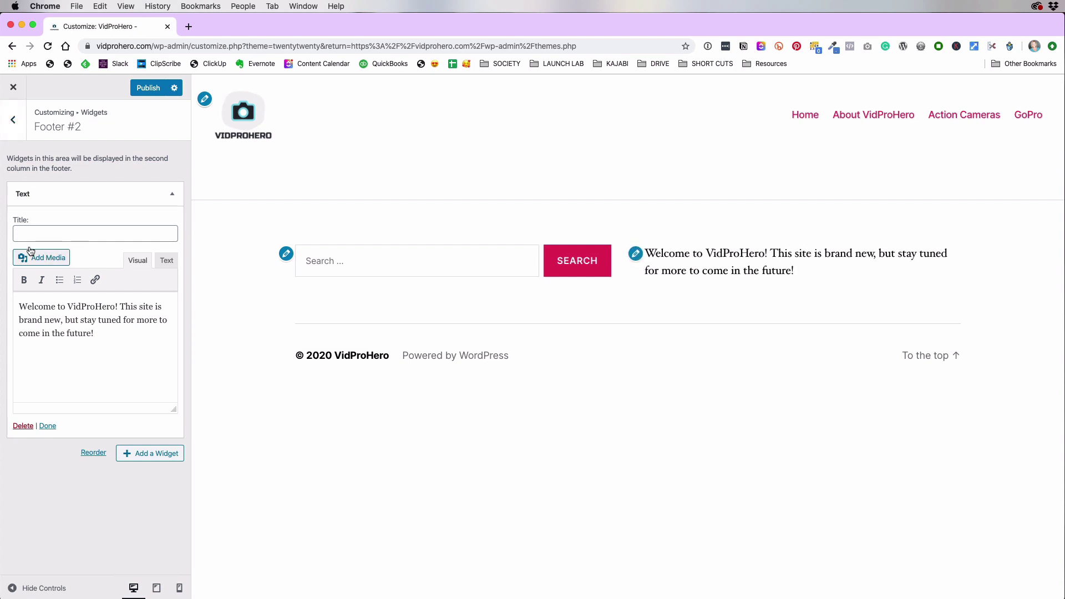
left_click(28, 228)
type("Title")
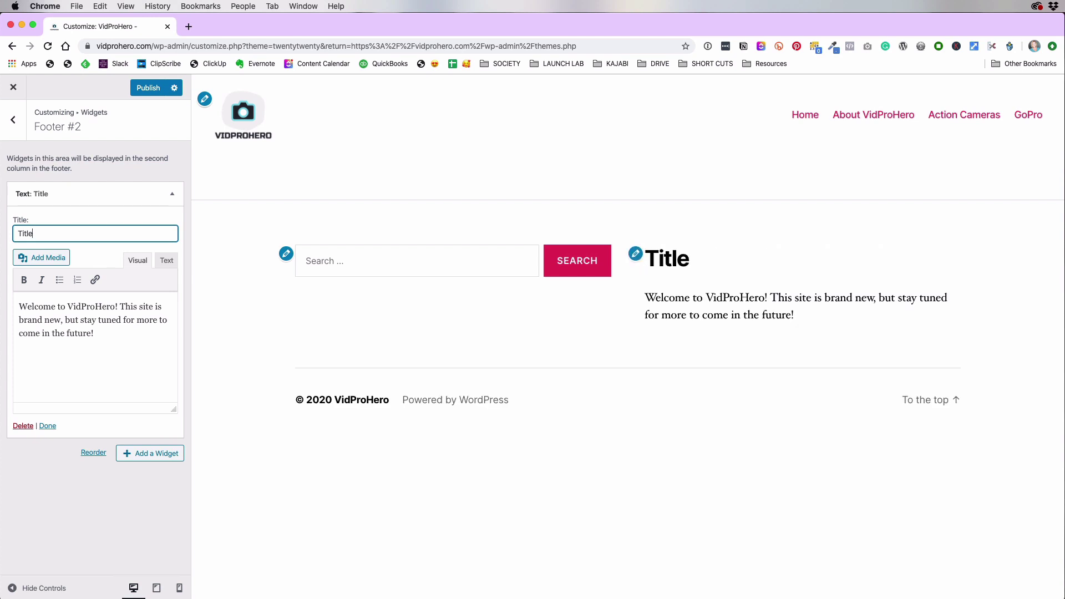
key("BackSpace")
key("BackSpace")
key("BackSpace")
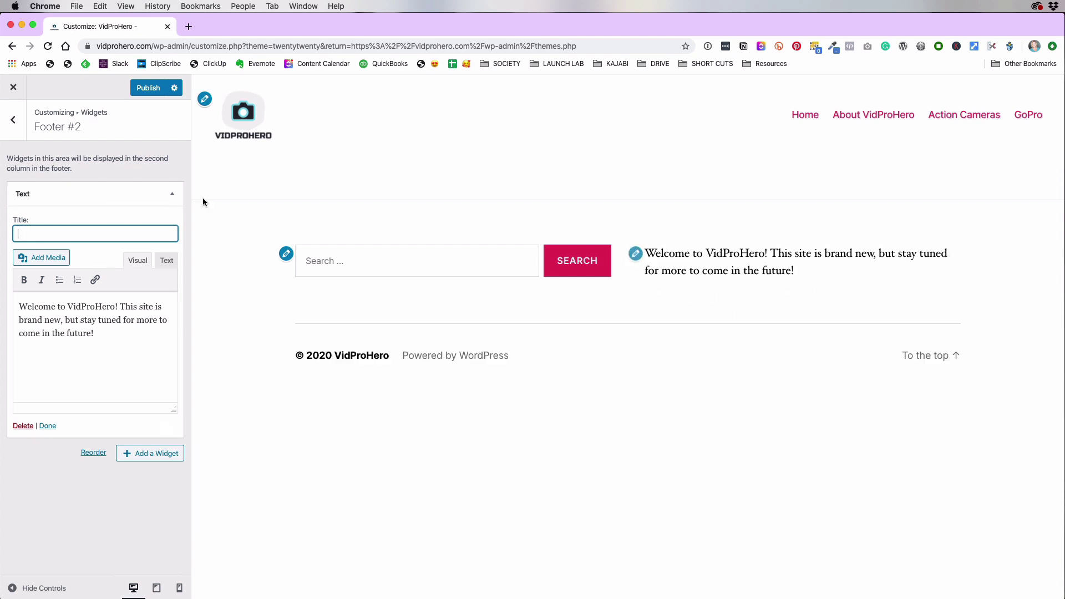
left_click(13, 120)
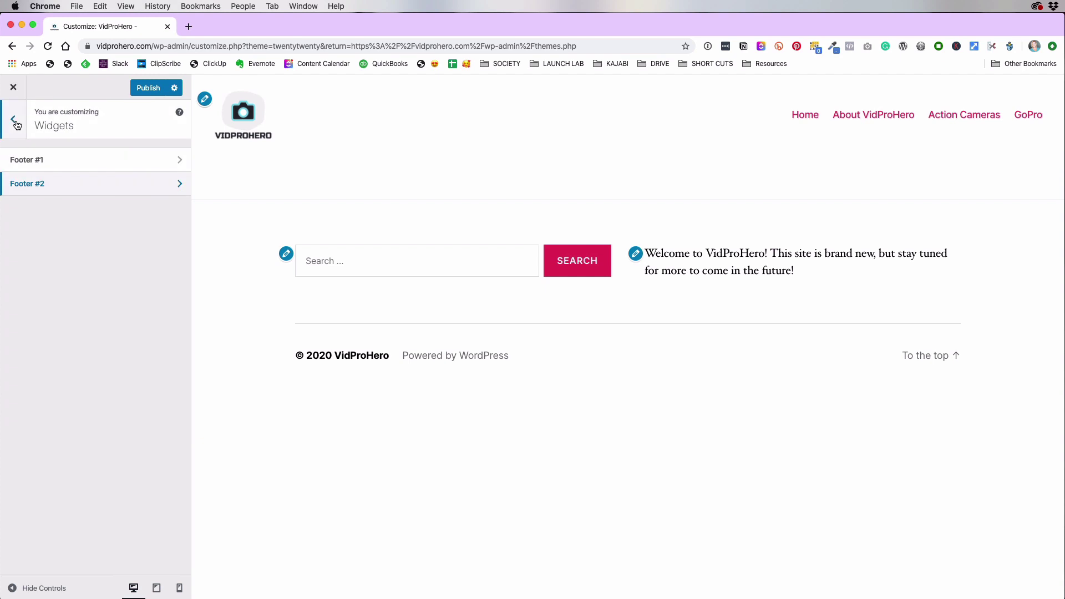
In Homepage Settings, choose A static page with About VidProHero as the homepage.
left_click(15, 121)
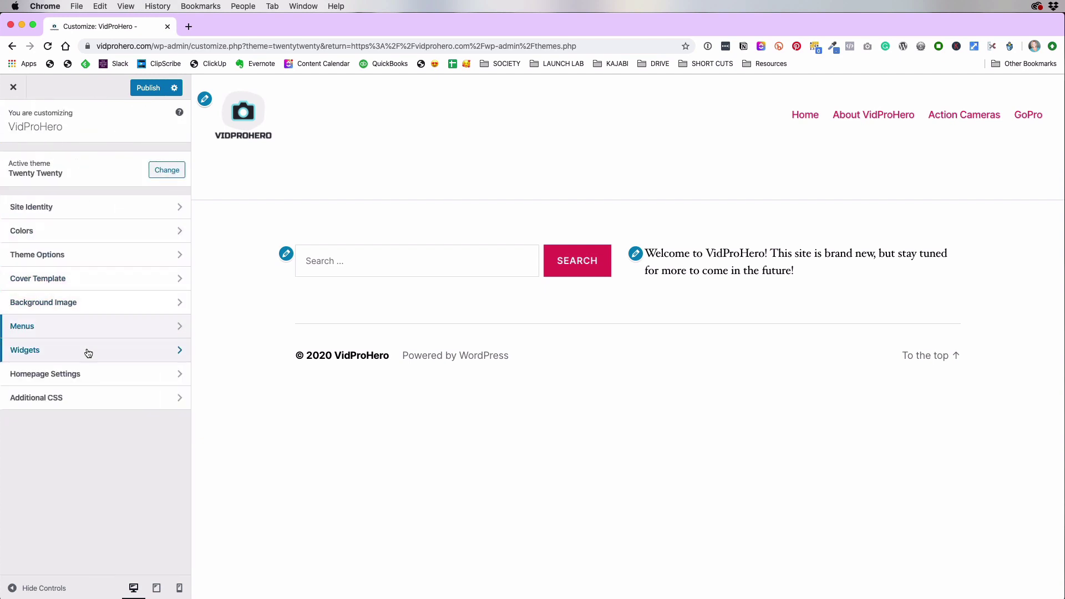
left_click(78, 374)
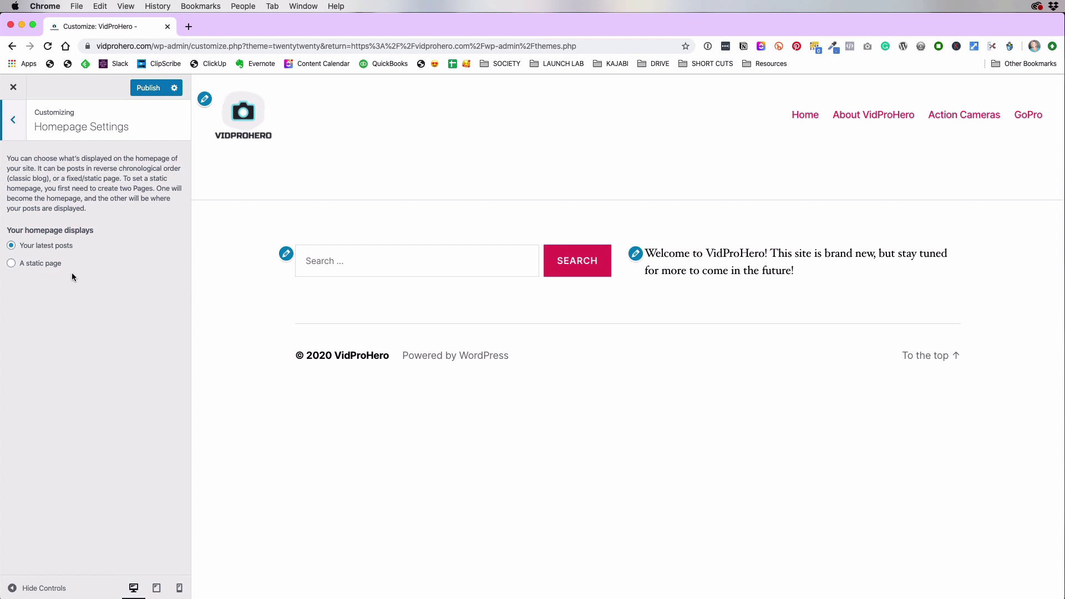
left_click(12, 264)
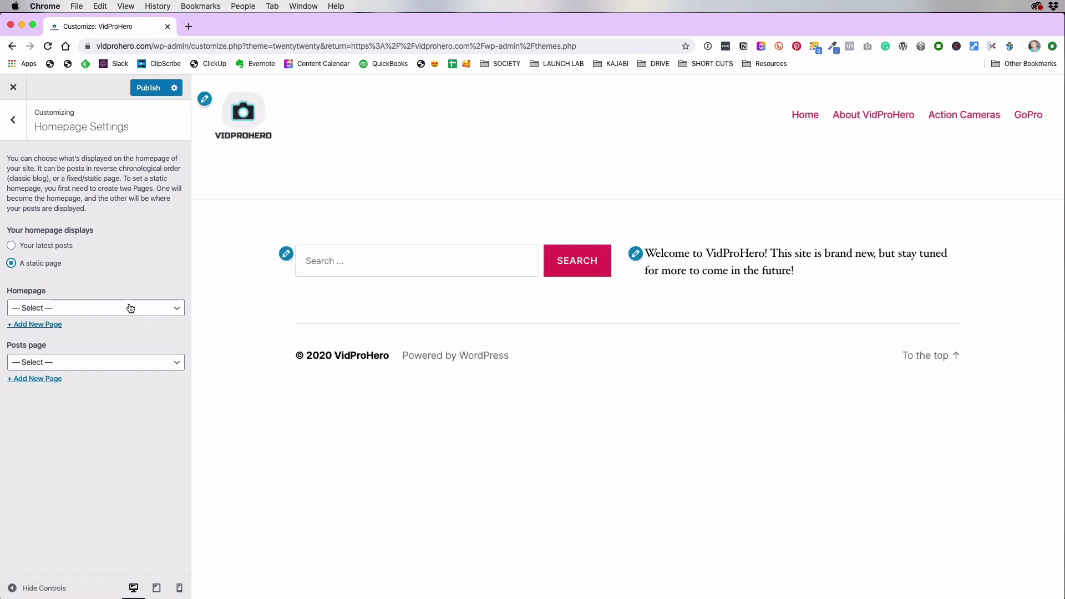
left_click(114, 313)
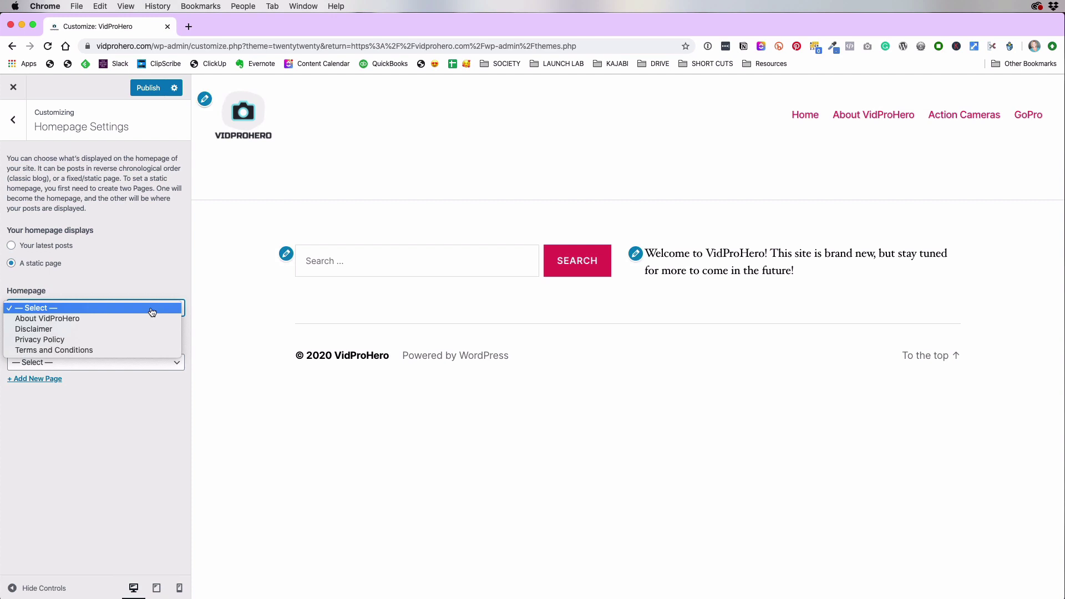
left_click(72, 319)
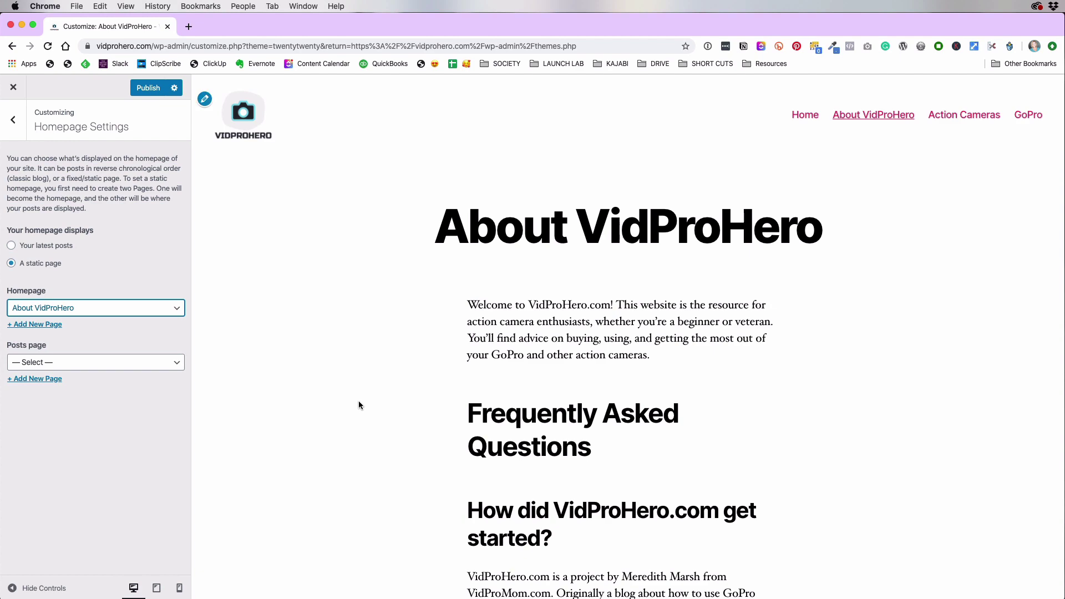
Leave the Posts page unset and return to the main Customizer sections.
scroll(421, 411, "down", 10)
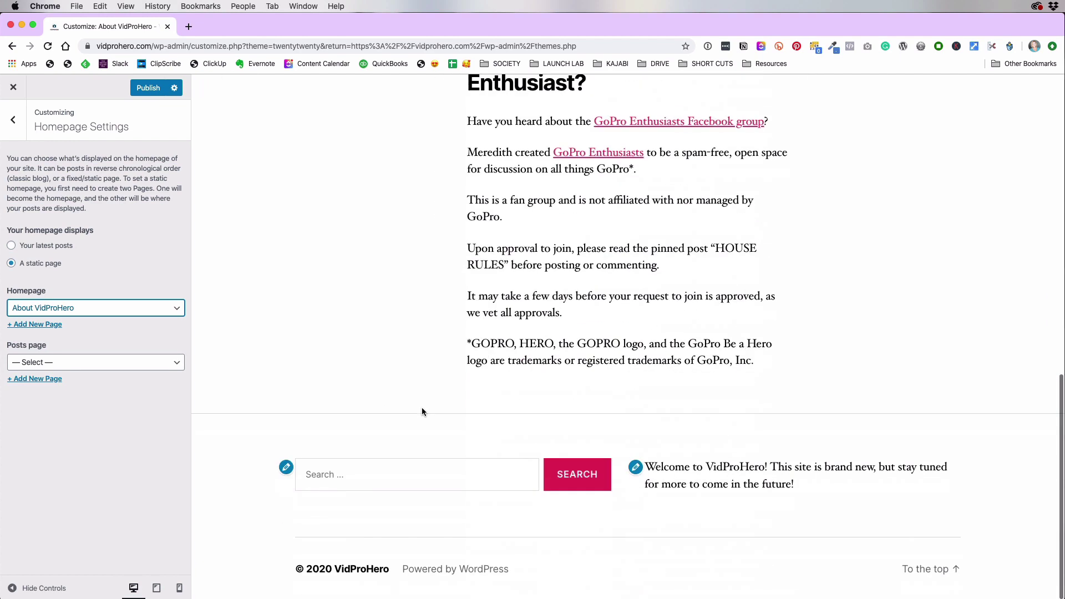
scroll(421, 411, "up", 10)
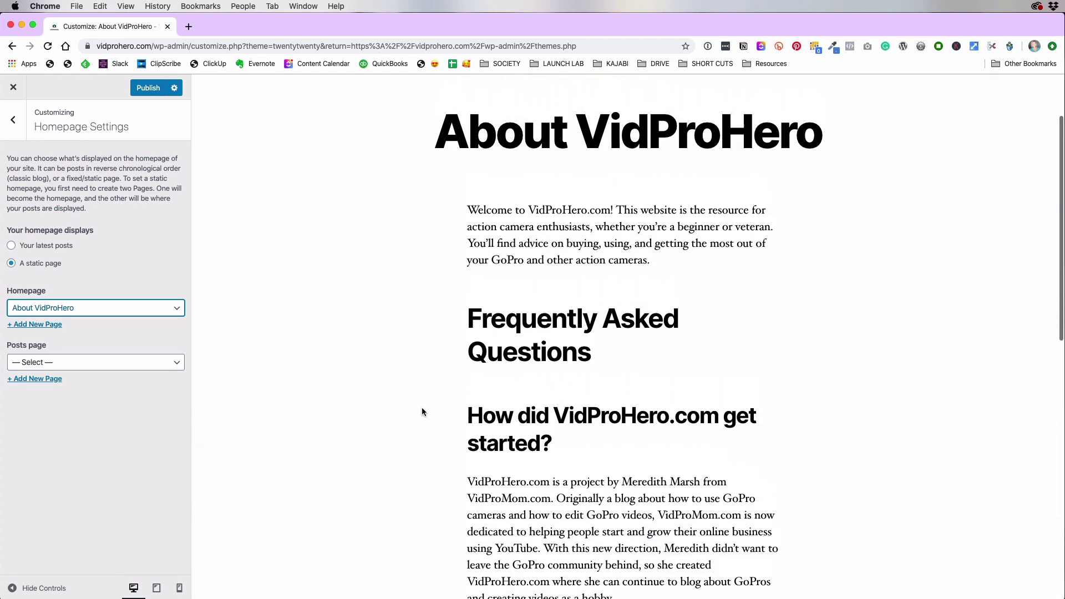
scroll(422, 411, "down", 1)
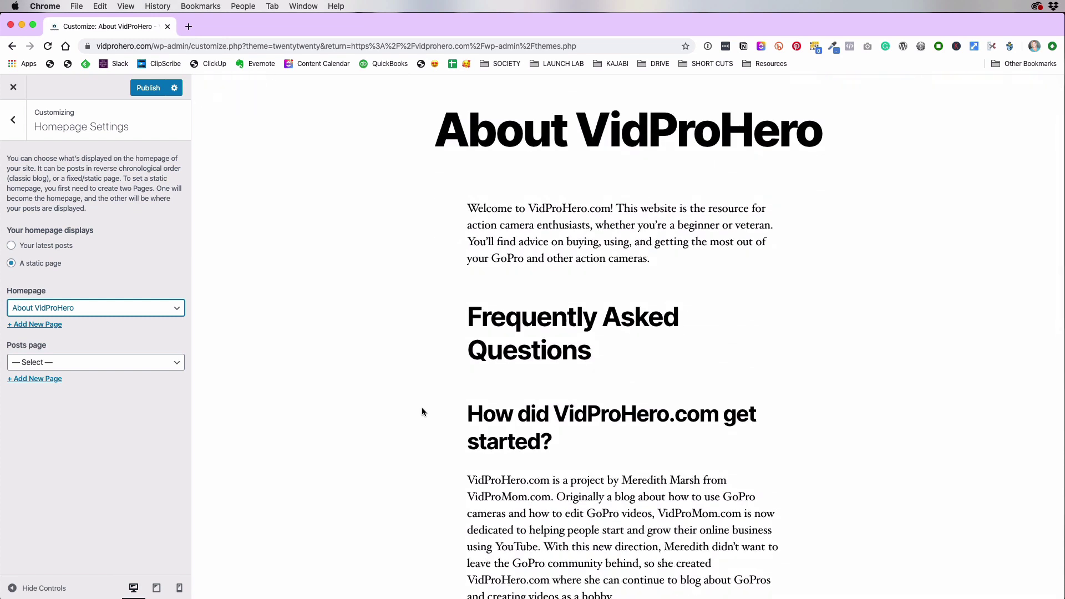
scroll(421, 412, "down", 7)
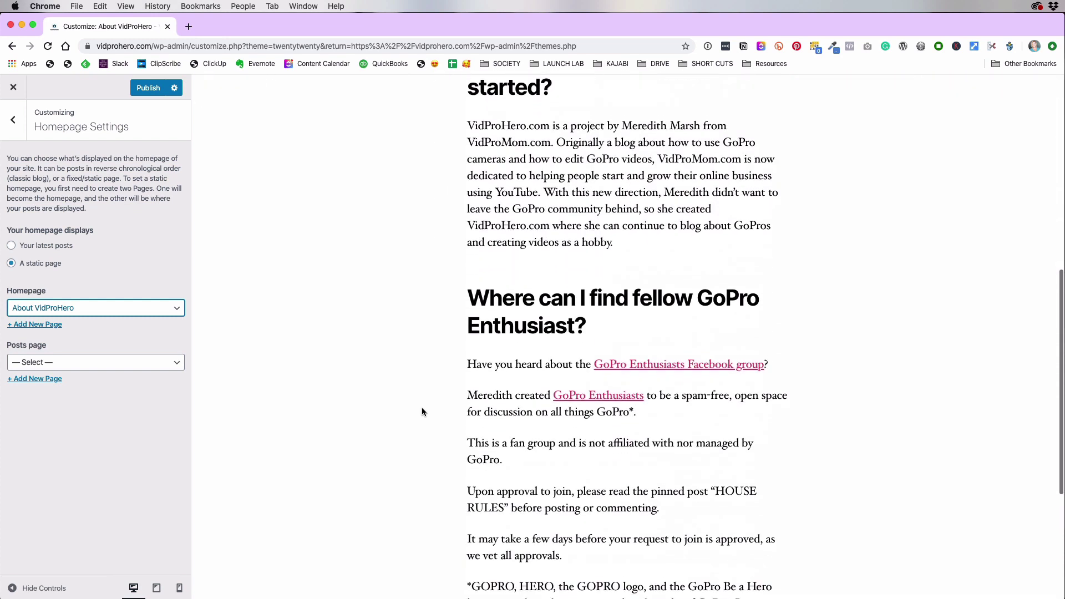
scroll(422, 409, "down", 1)
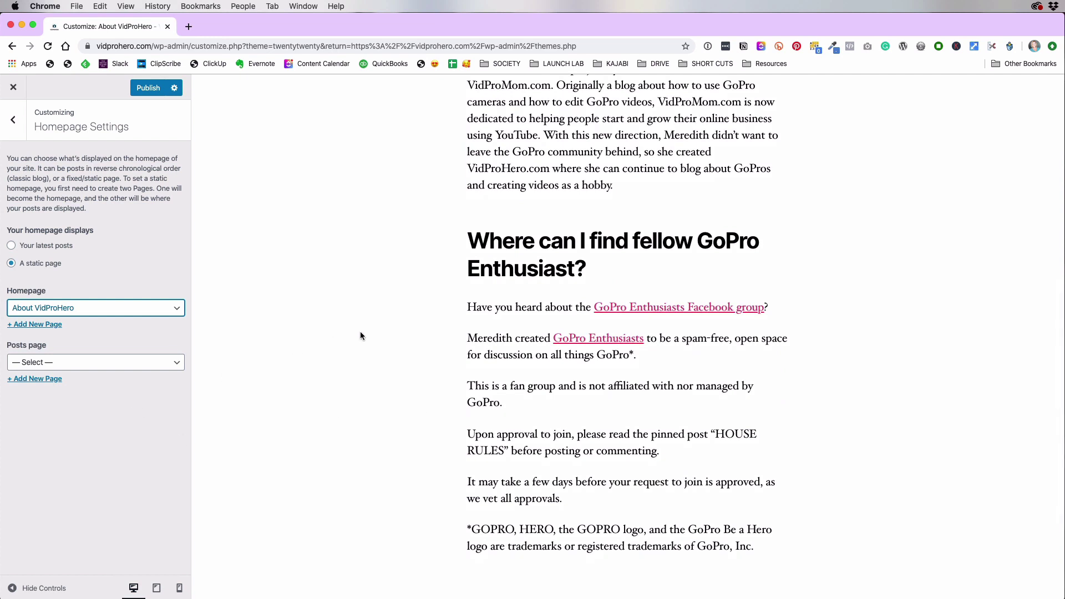
scroll(401, 331, "up", 5)
scroll(401, 331, "up", 3)
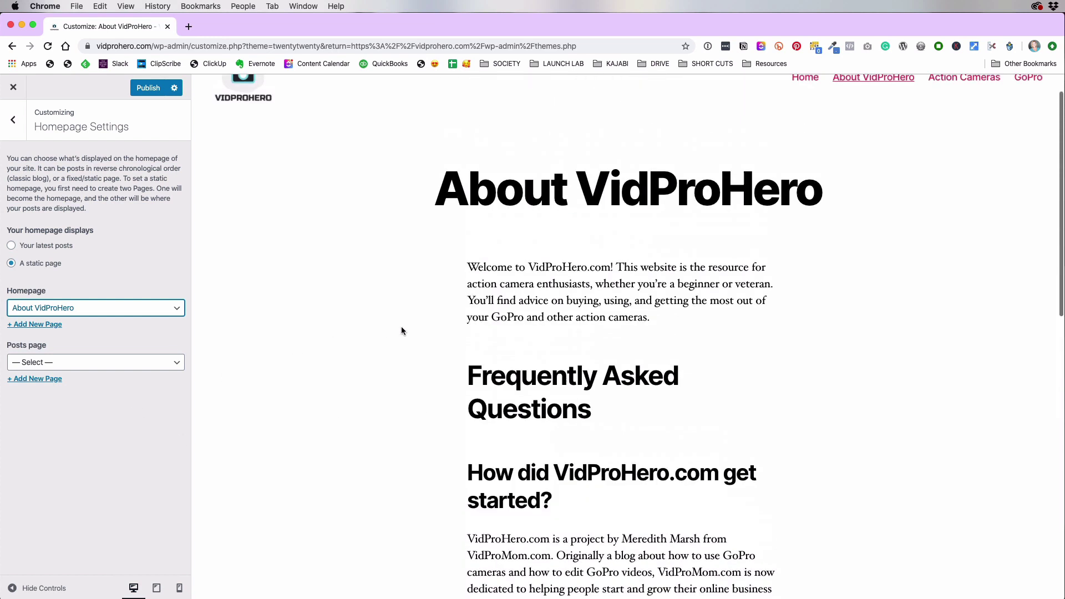
scroll(401, 331, "up", 1)
left_click(145, 362)
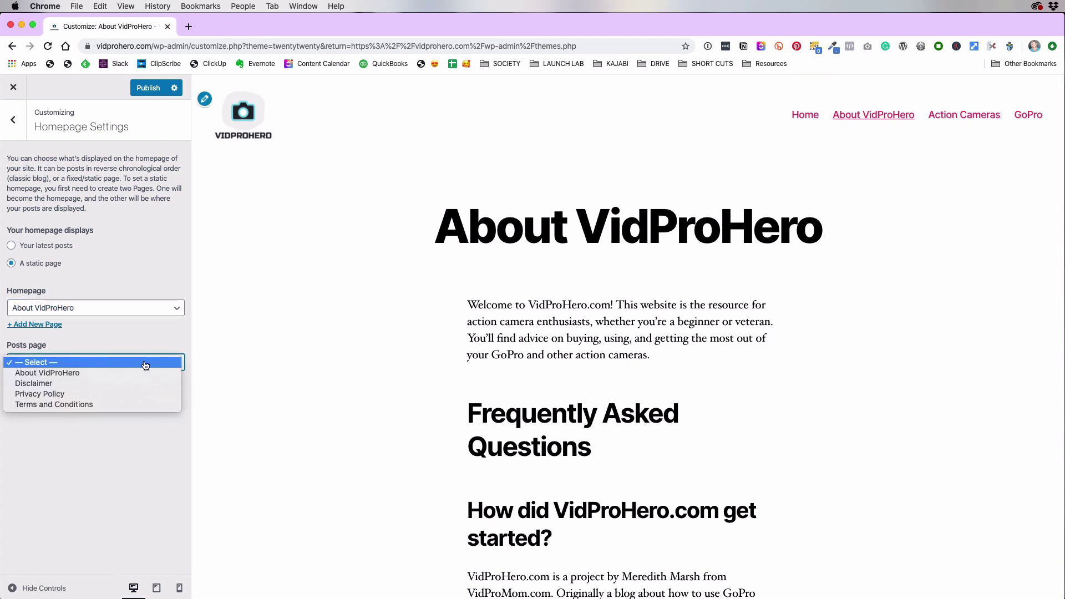
left_click(76, 451)
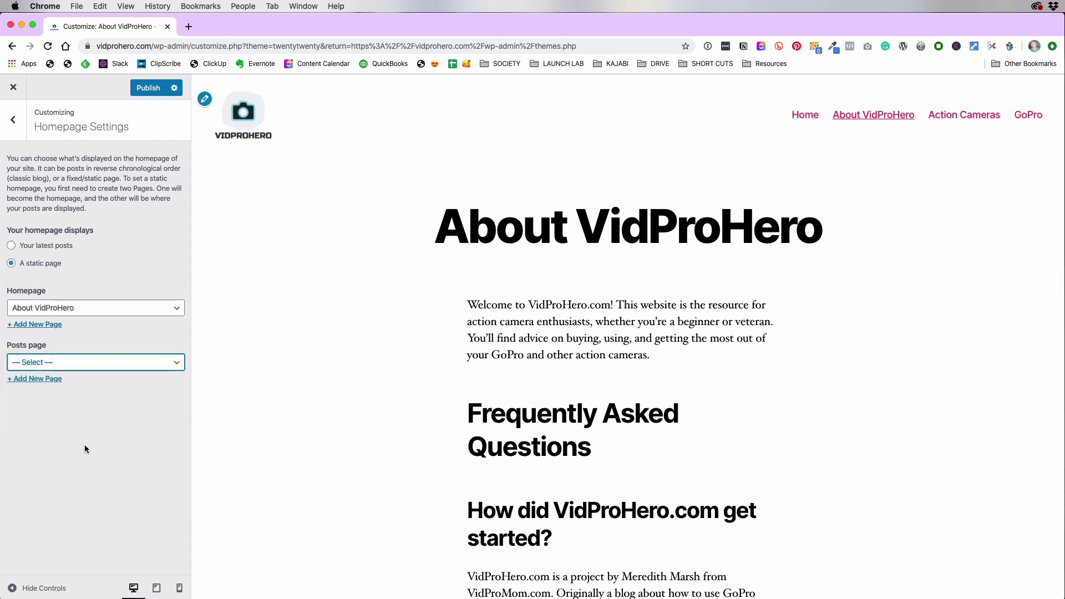
left_click(13, 121)
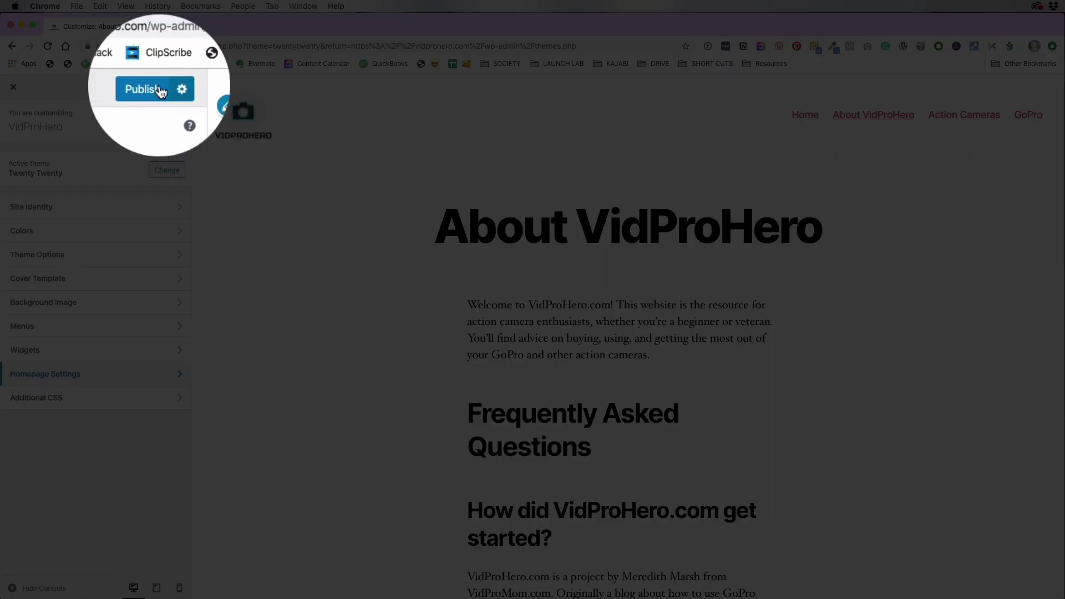
left_click(146, 88)
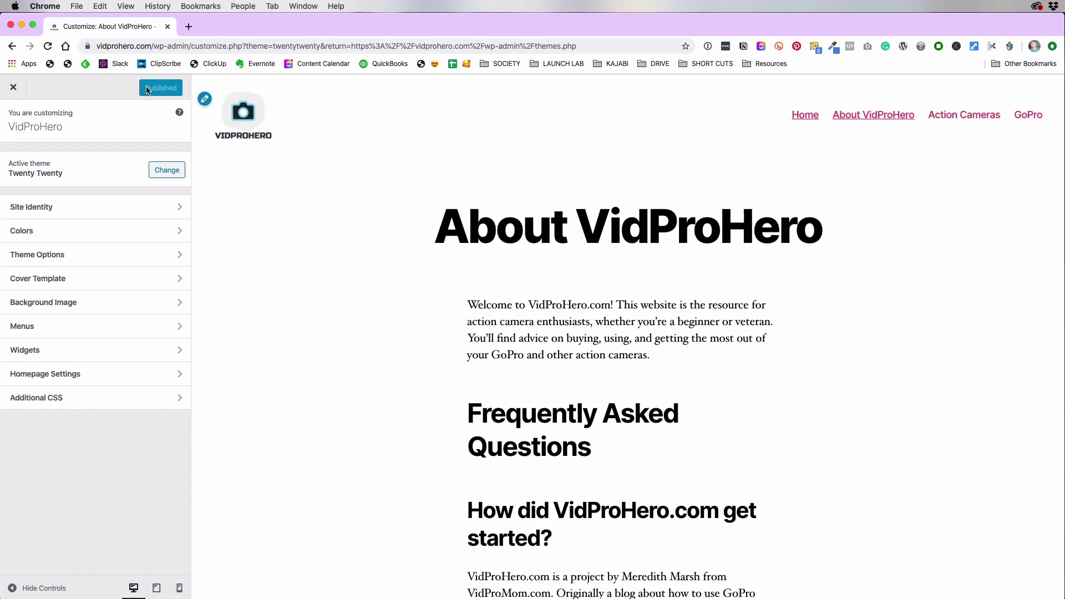
left_click(13, 87)
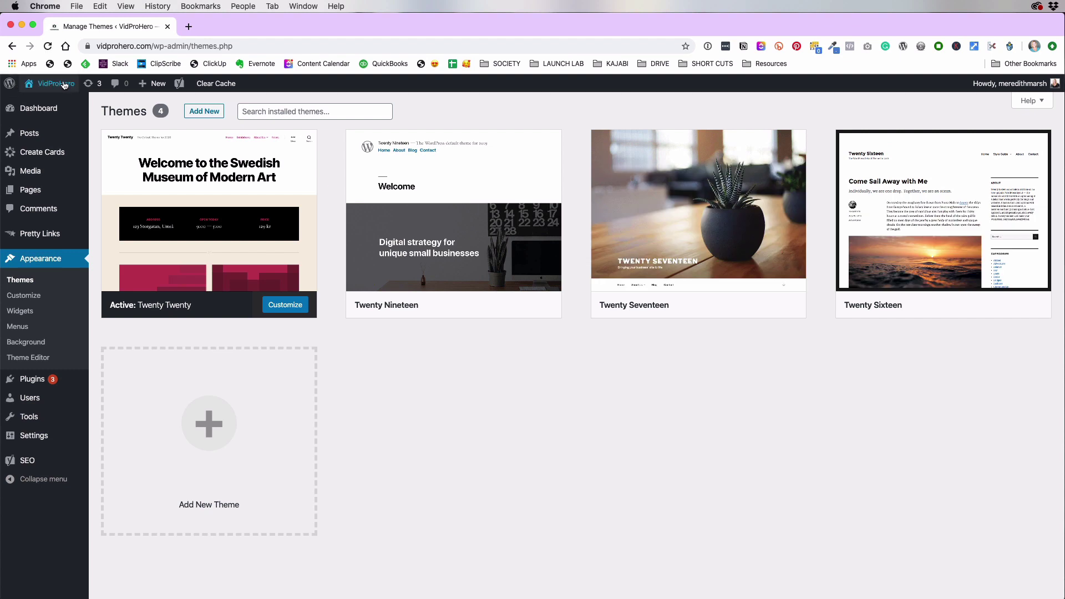
mouse_move(58, 86)
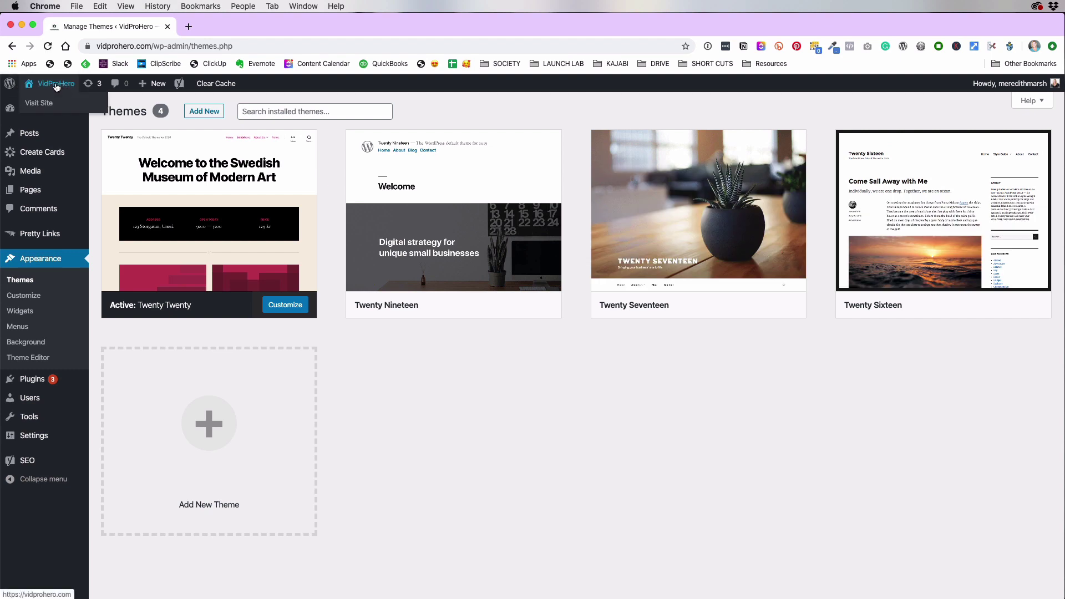
left_click(51, 89, "super")
left_click(231, 26)
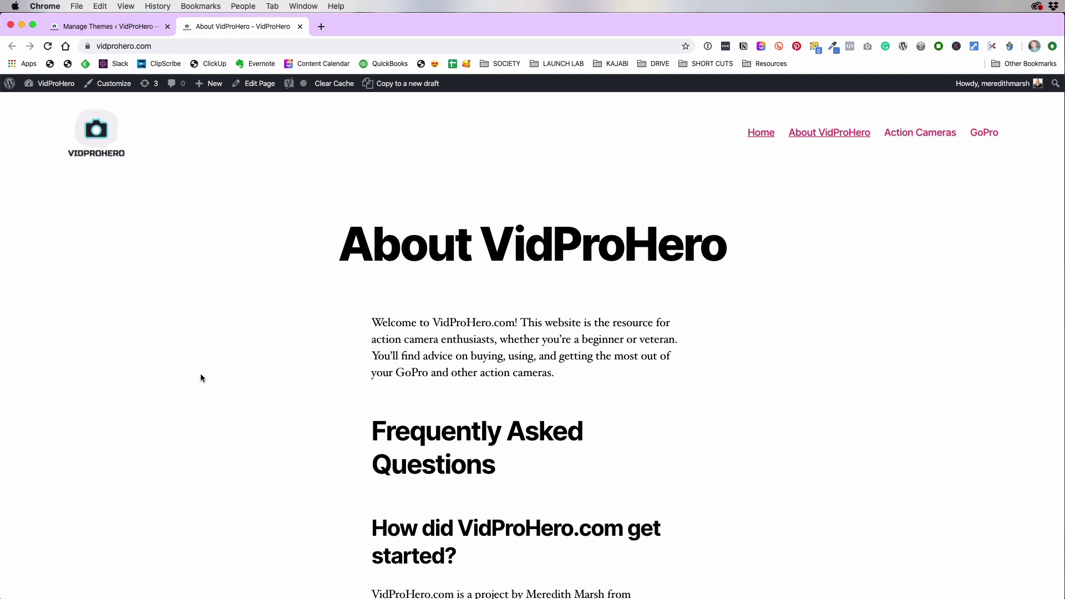
scroll(201, 377, "down", 15)
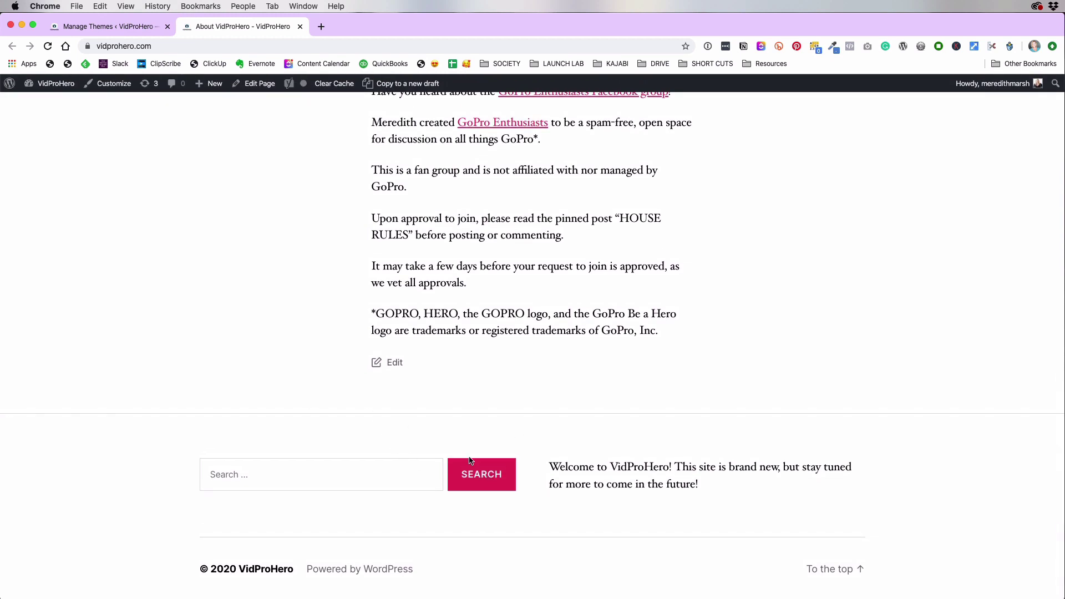
scroll(365, 287, "up", 2)
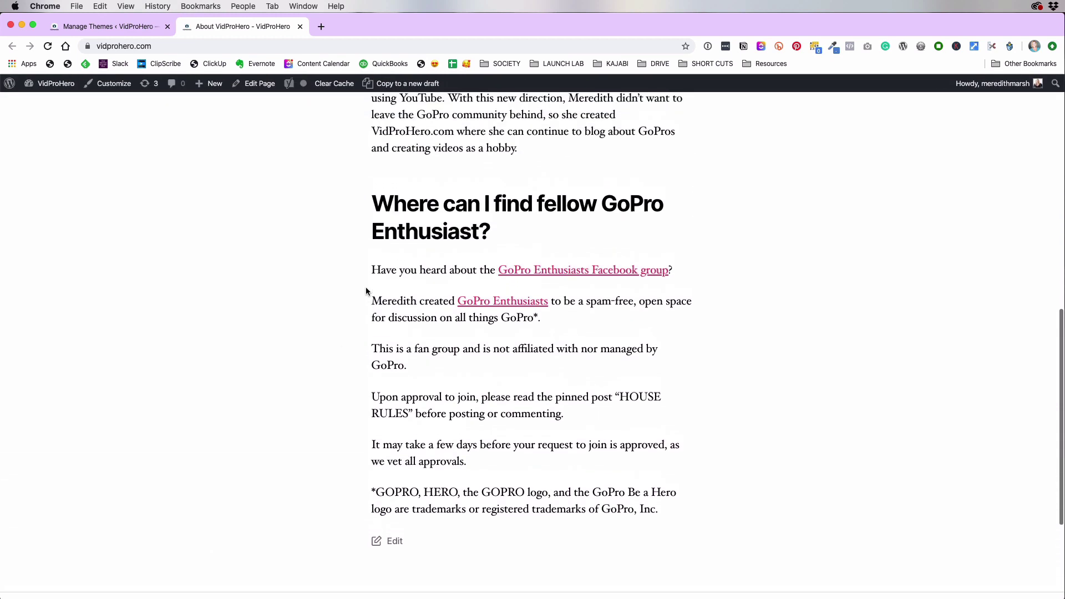
scroll(365, 289, "up", 10)
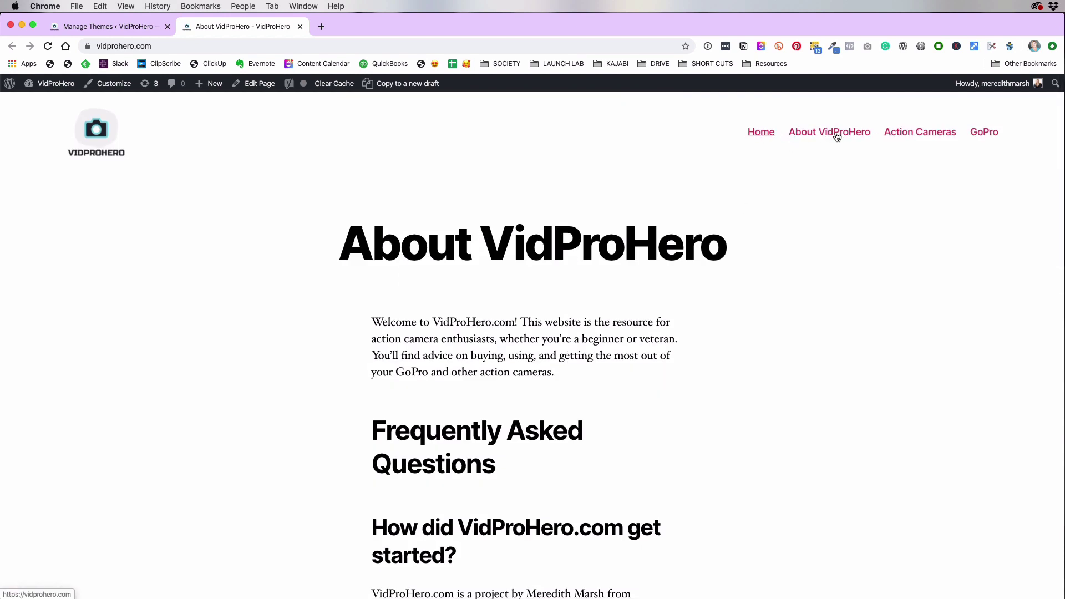
left_click(919, 136)
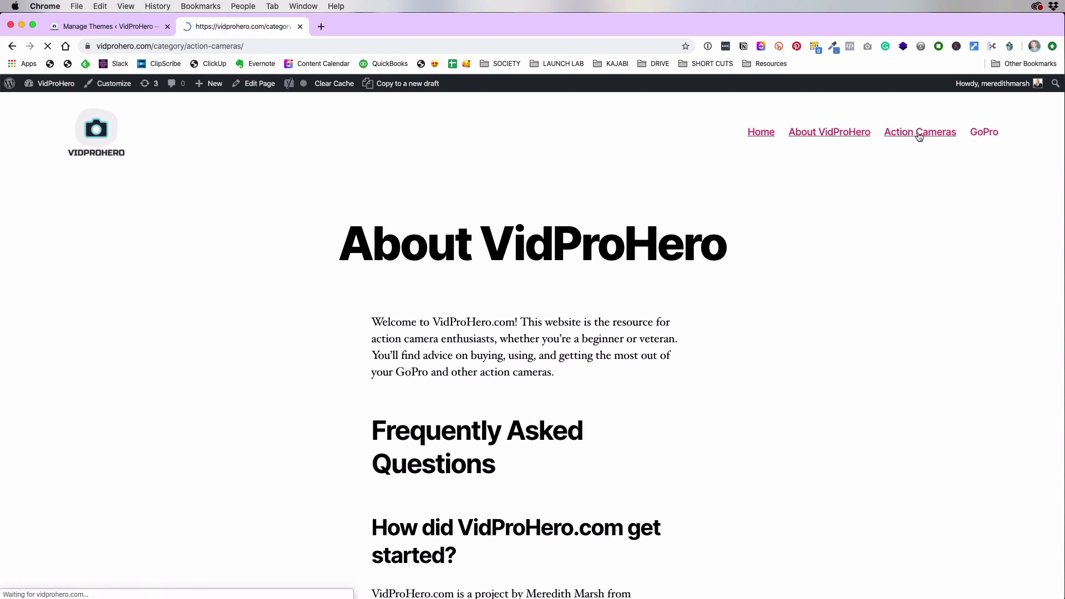
left_click(987, 136)
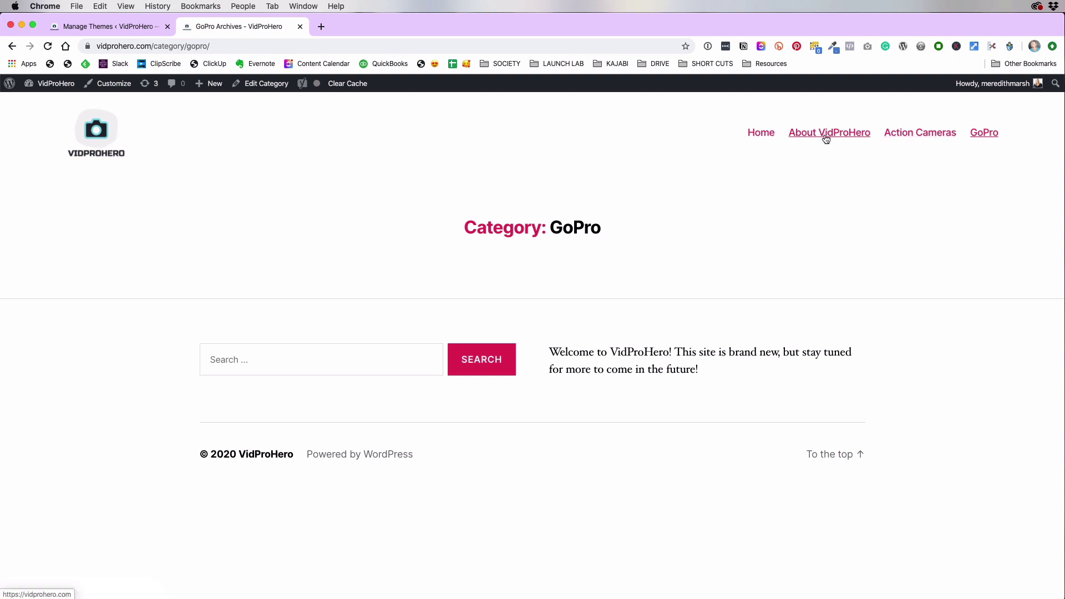
left_click(761, 133)
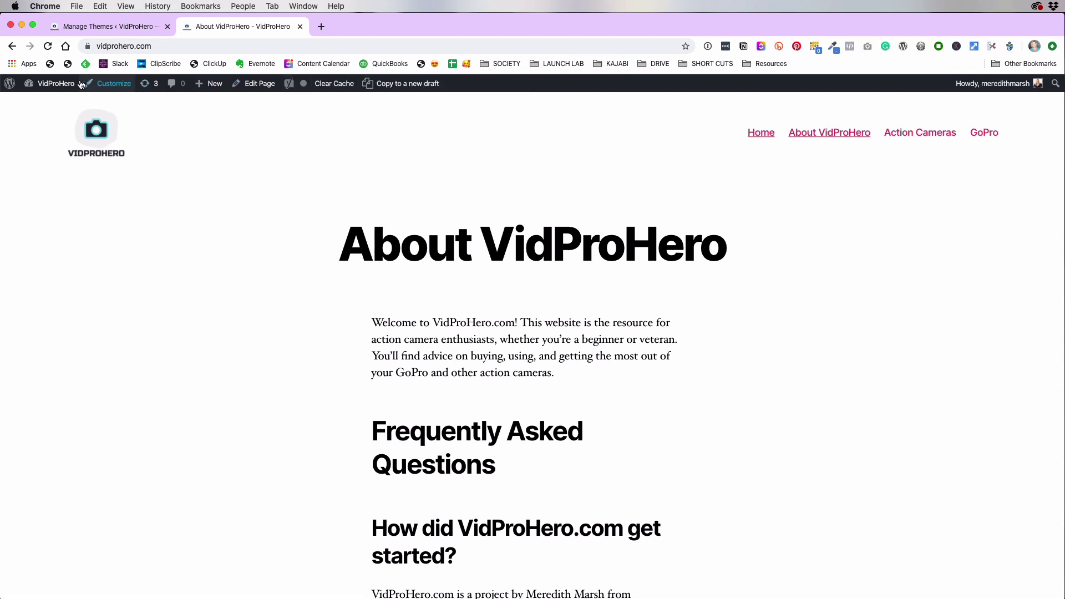
mouse_move(78, 86)
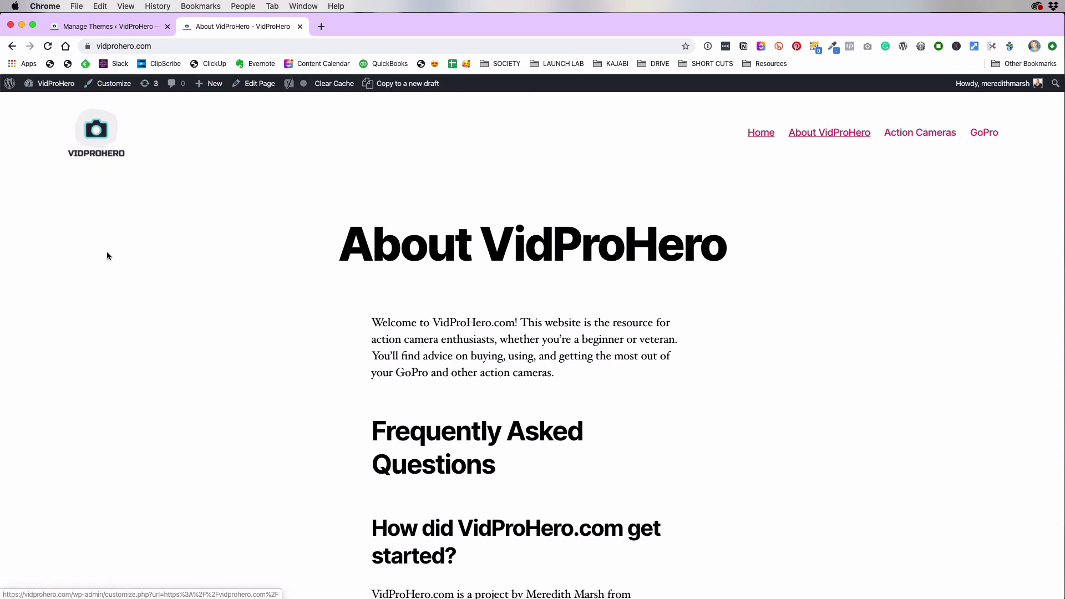
Launch the Customizer and look over the Theme Options and Colors sections.
left_click(116, 87)
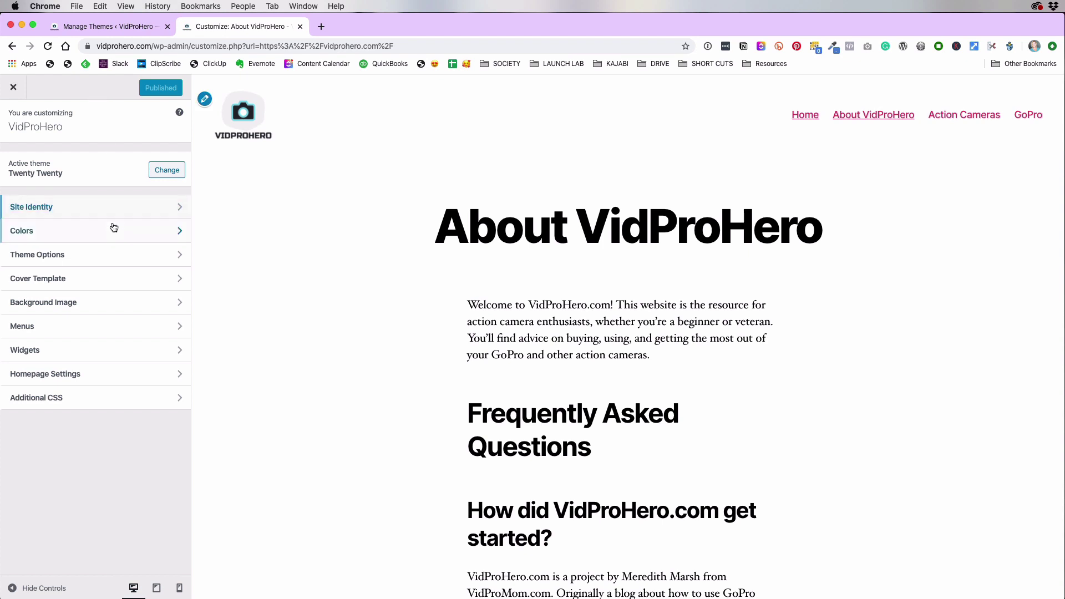
left_click(162, 257)
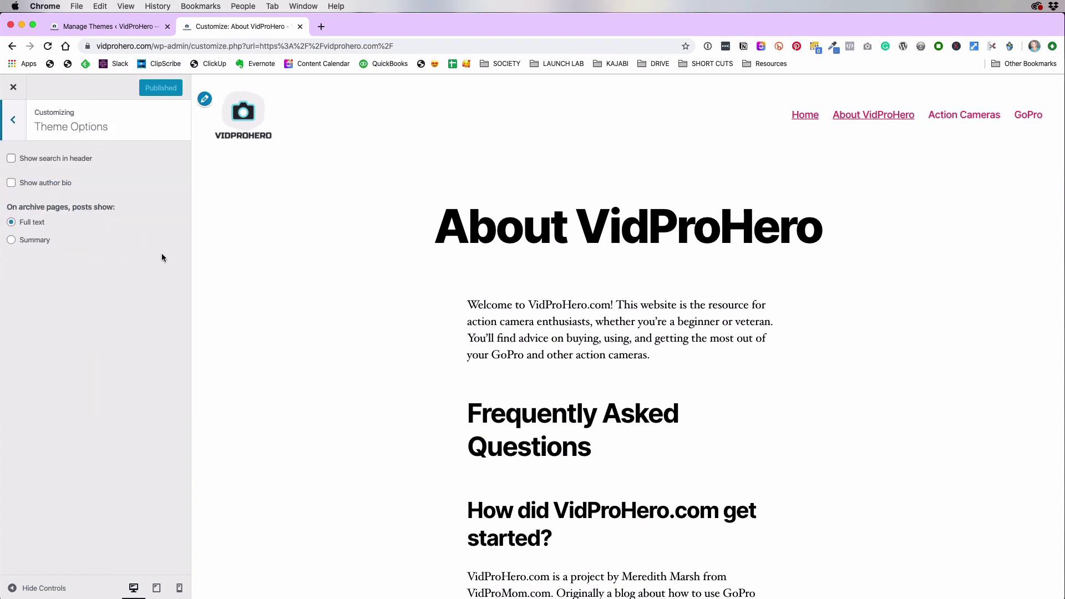
left_click(14, 120)
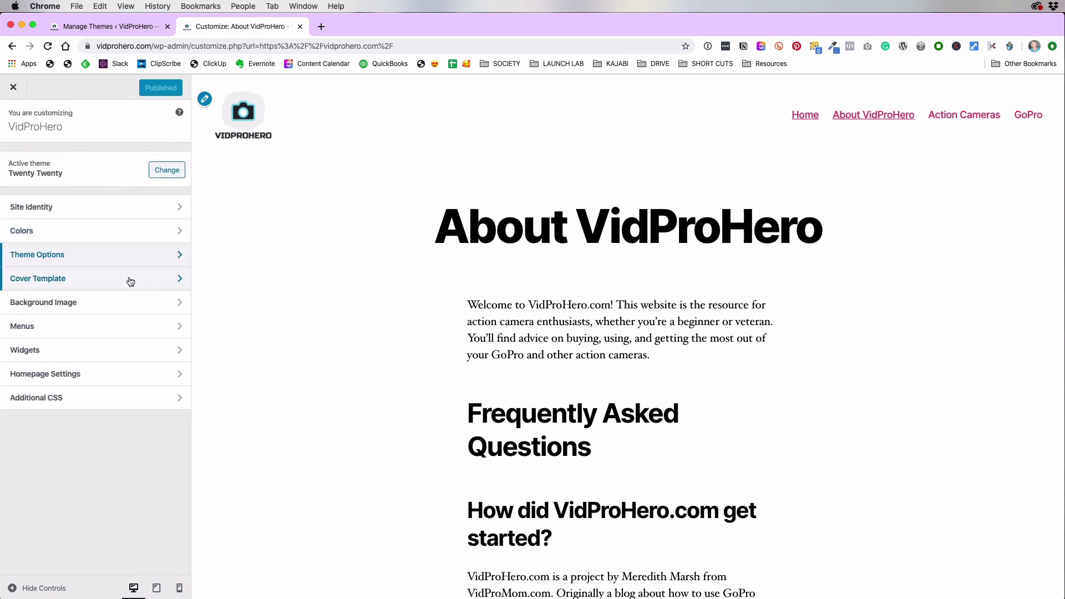
left_click(126, 232)
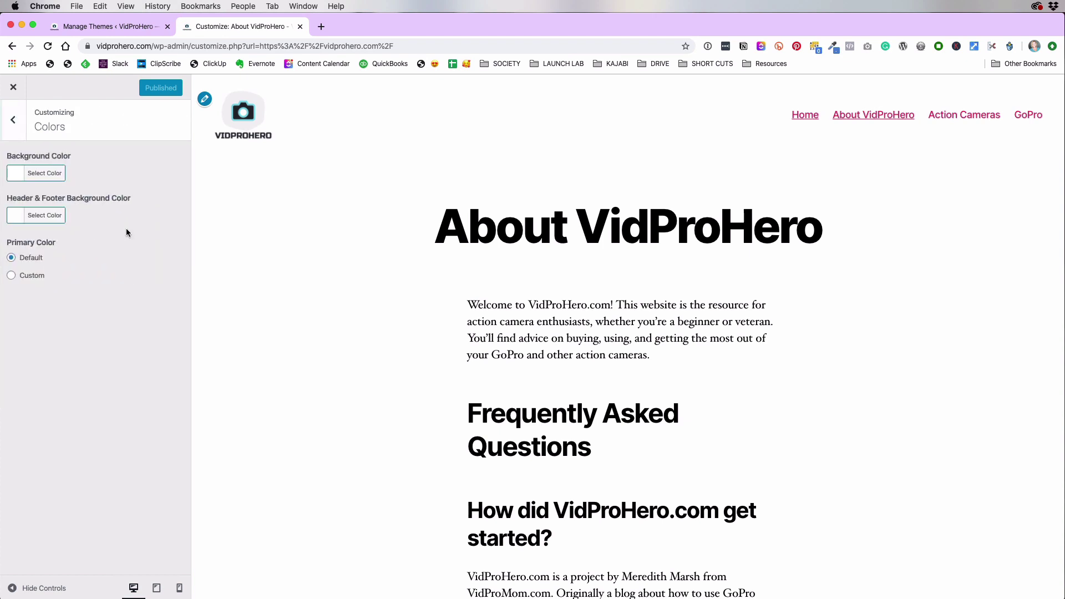
left_click(17, 122)
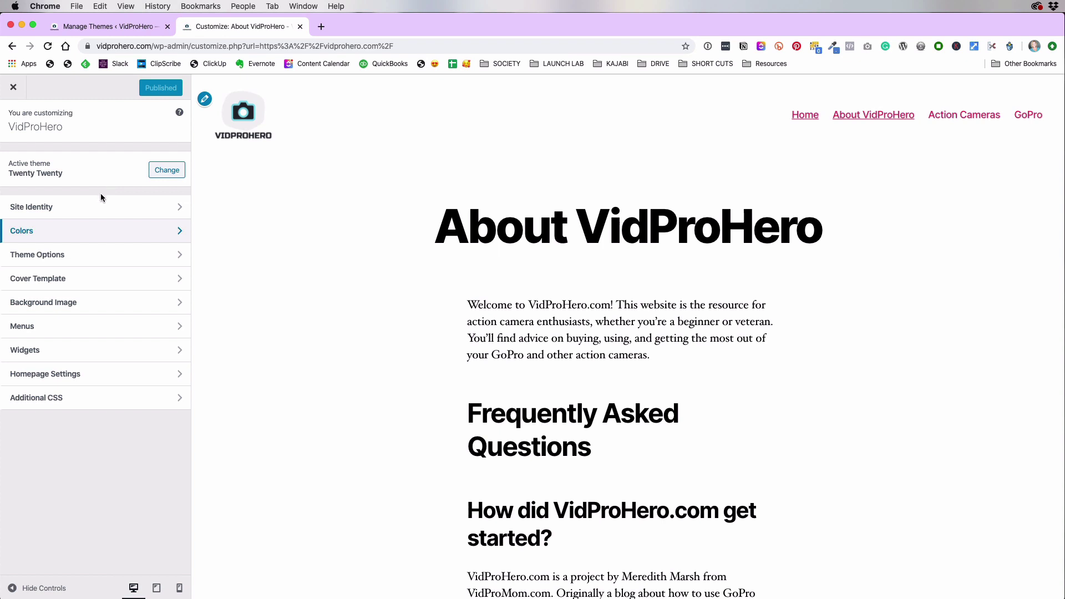
Browse the Cover Template and Additional CSS sections, then open Colors.
left_click(79, 277)
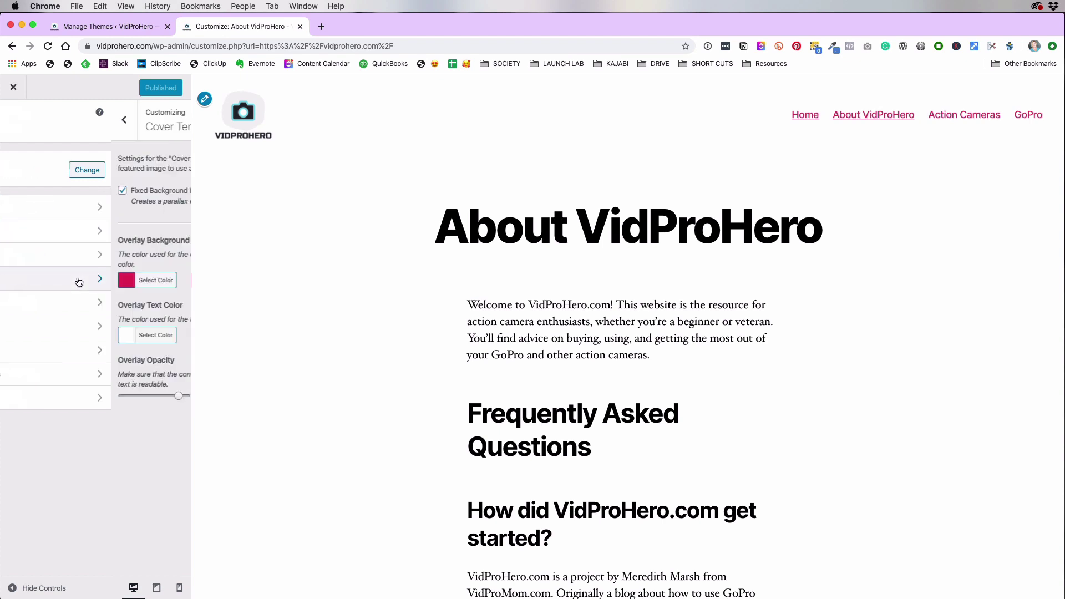
key("Escape")
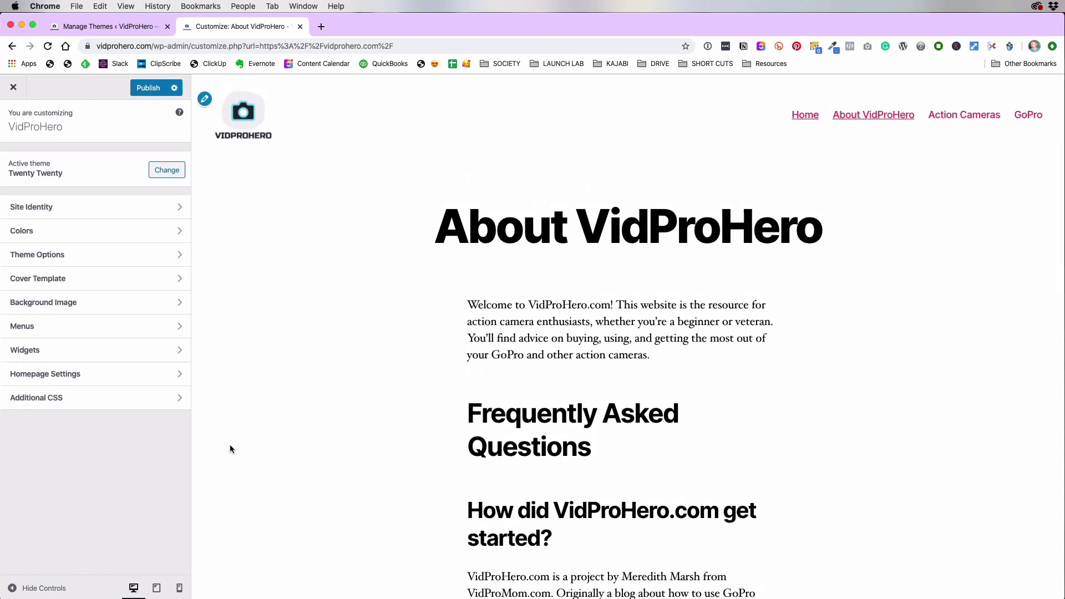
left_click(81, 398)
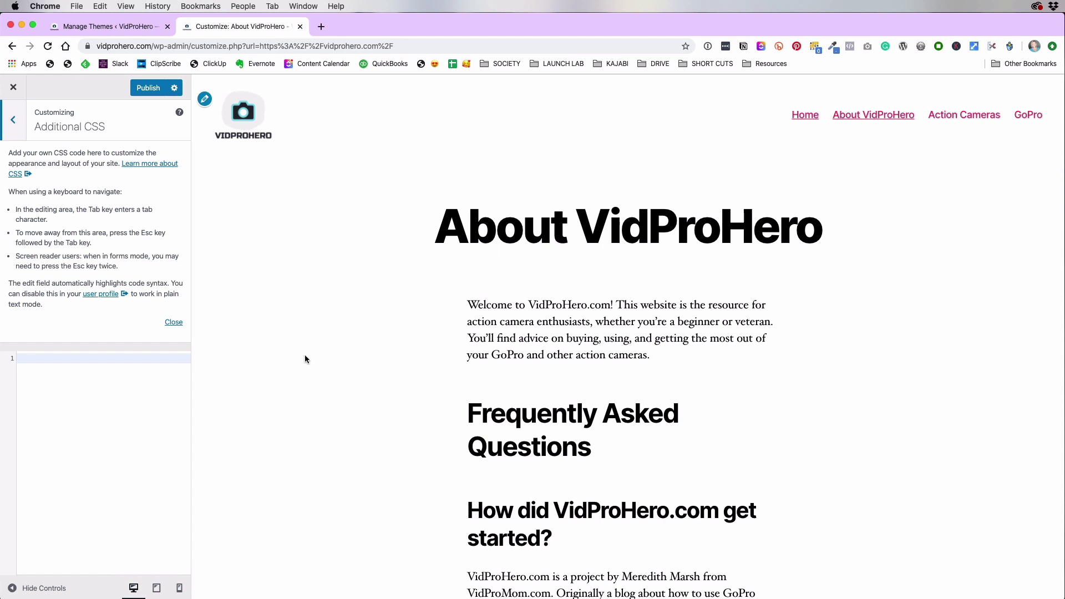
left_click(18, 127)
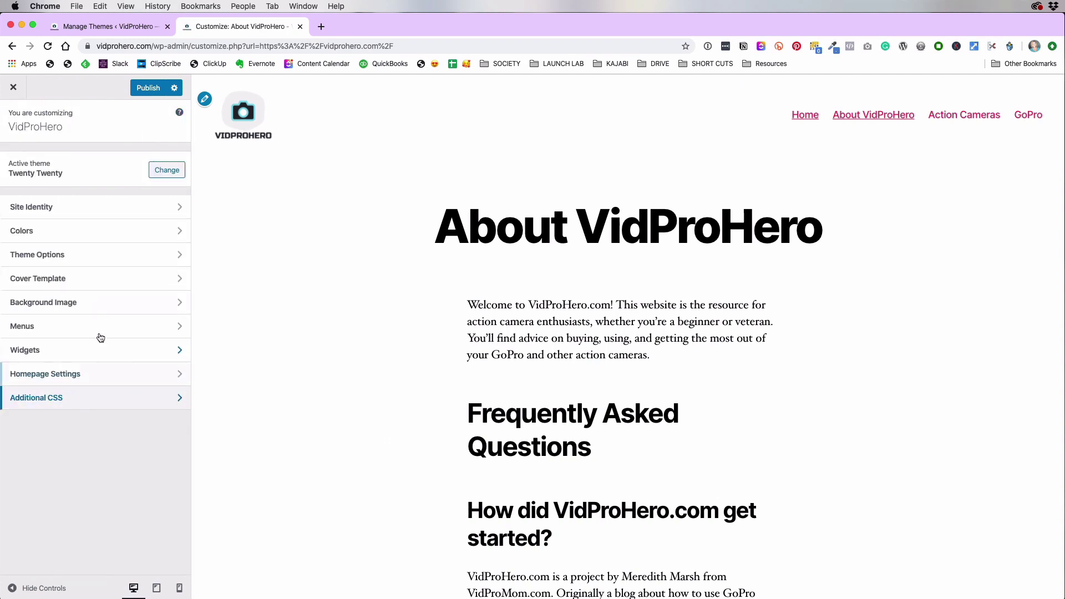
left_click(80, 232)
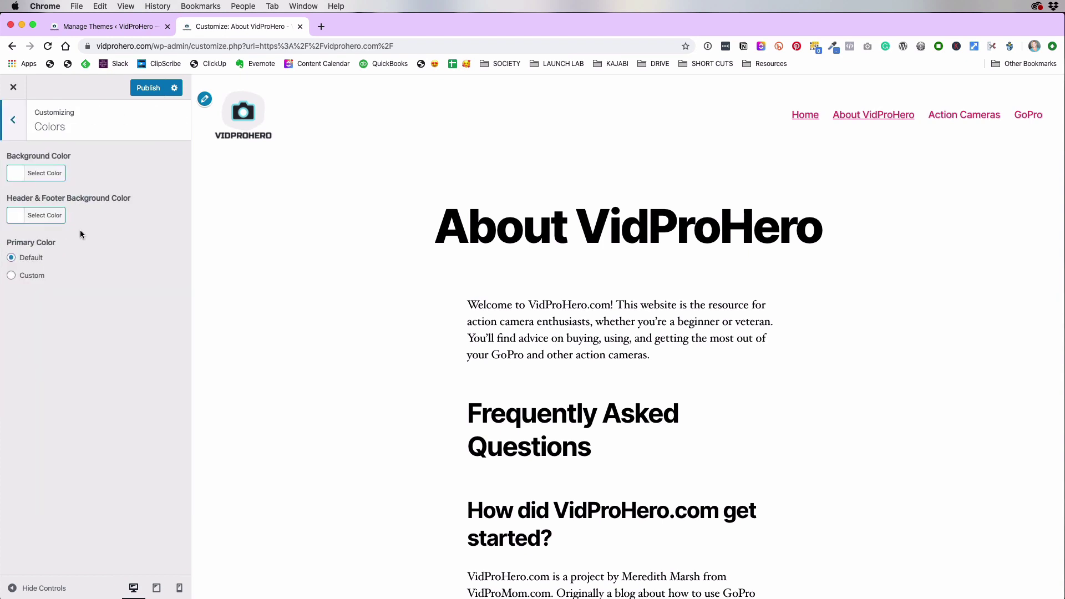
Set a custom blue Primary Color with the hue slider and publish it.
left_click(11, 275)
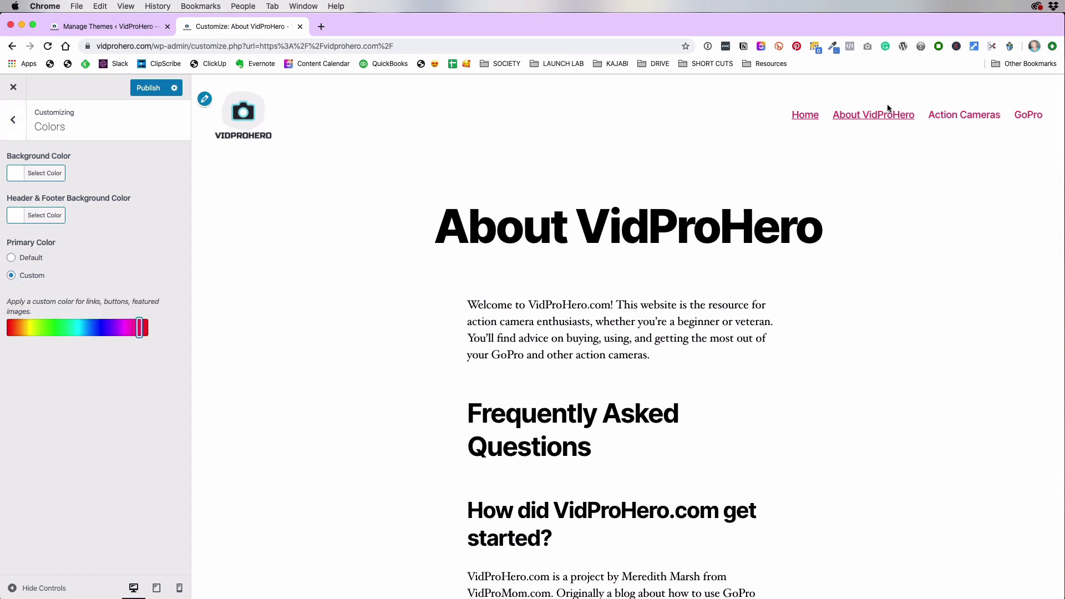
scroll(844, 264, "down", 8)
scroll(845, 268, "down", 2)
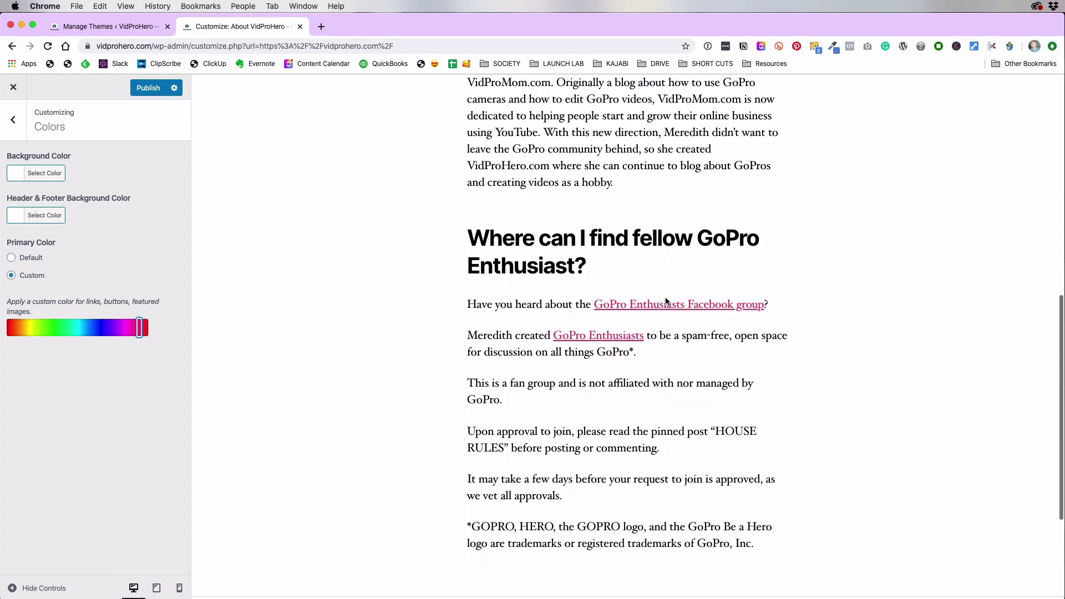
mouse_move(99, 338)
left_mouse_down()
mouse_move(69, 336)
mouse_move(108, 328)
mouse_move(84, 329)
left_mouse_up()
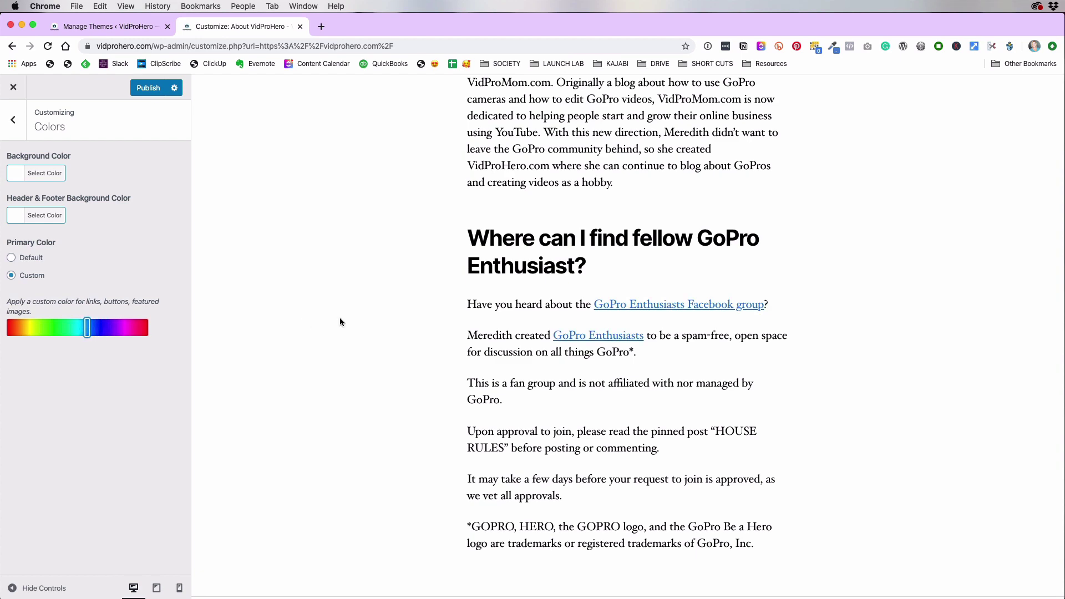
scroll(340, 321, "up", 10)
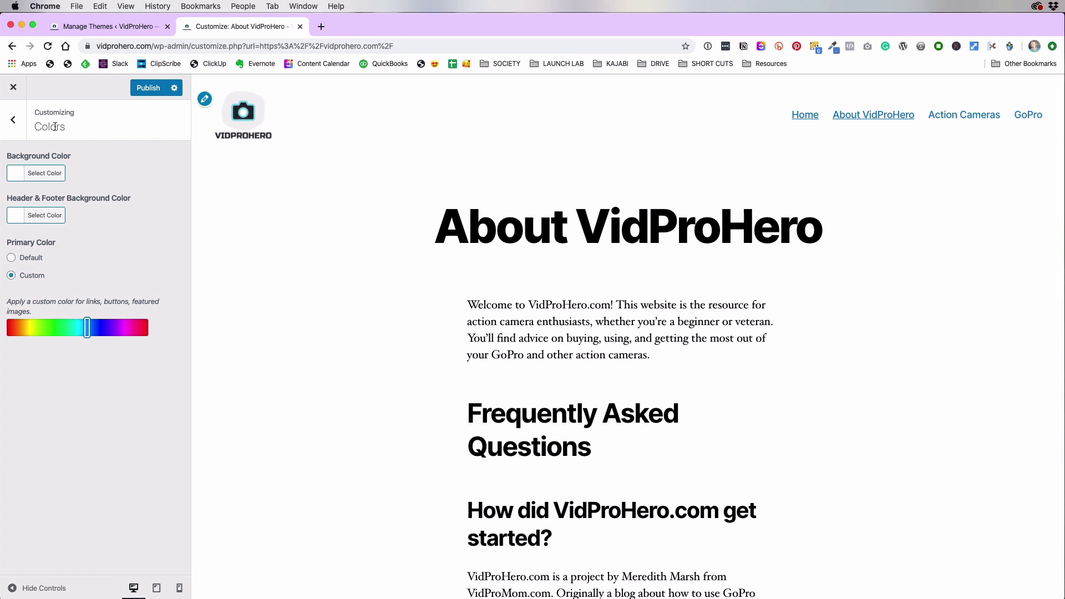
left_click(147, 89)
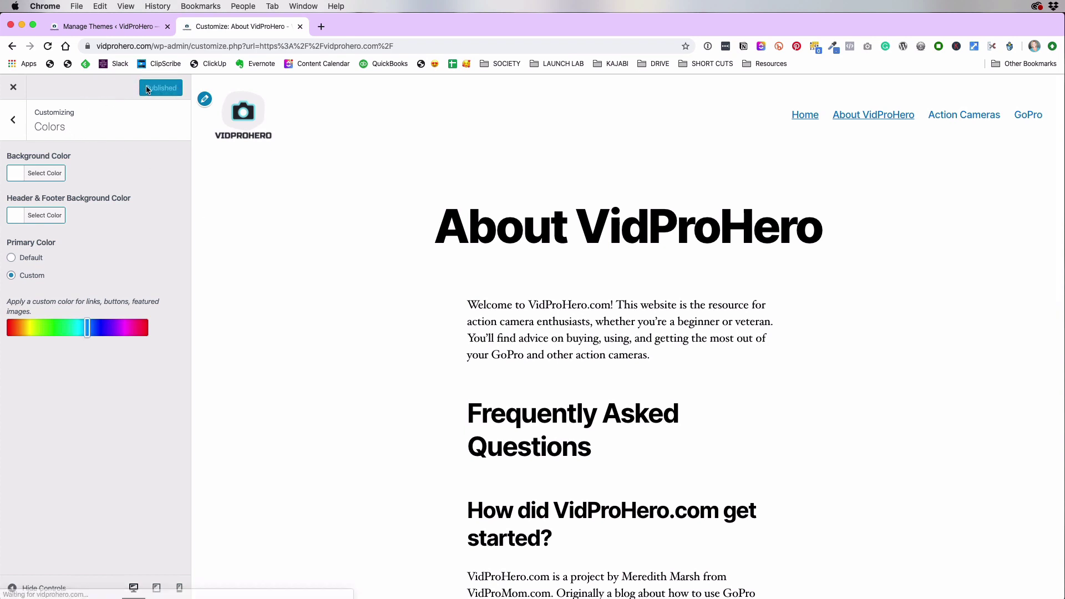
left_click(13, 88)
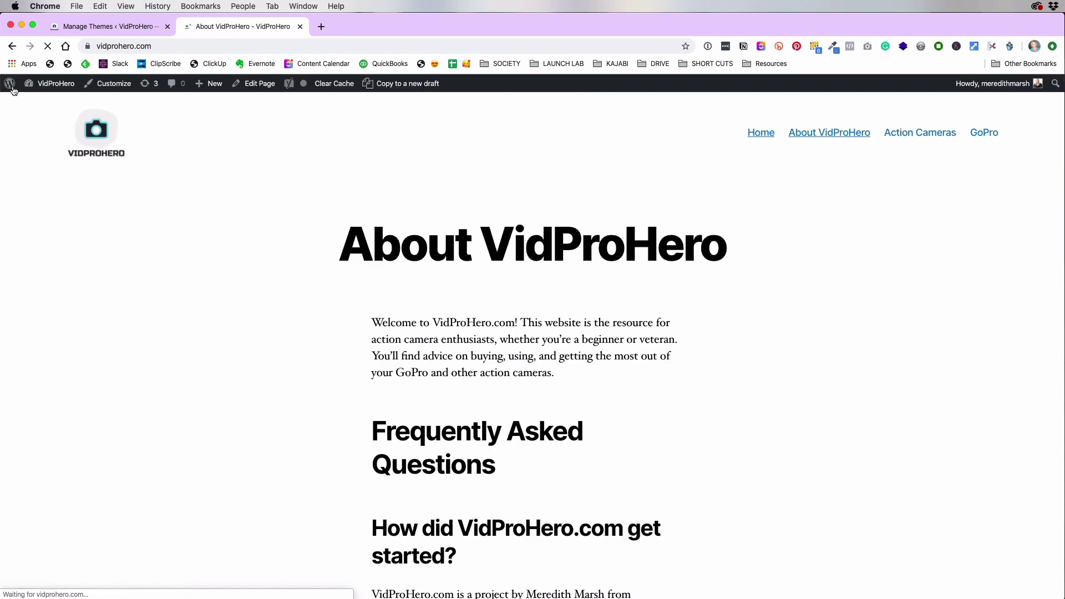
Exit to the admin Dashboard and open the Posts list.
scroll(355, 326, "down", 10)
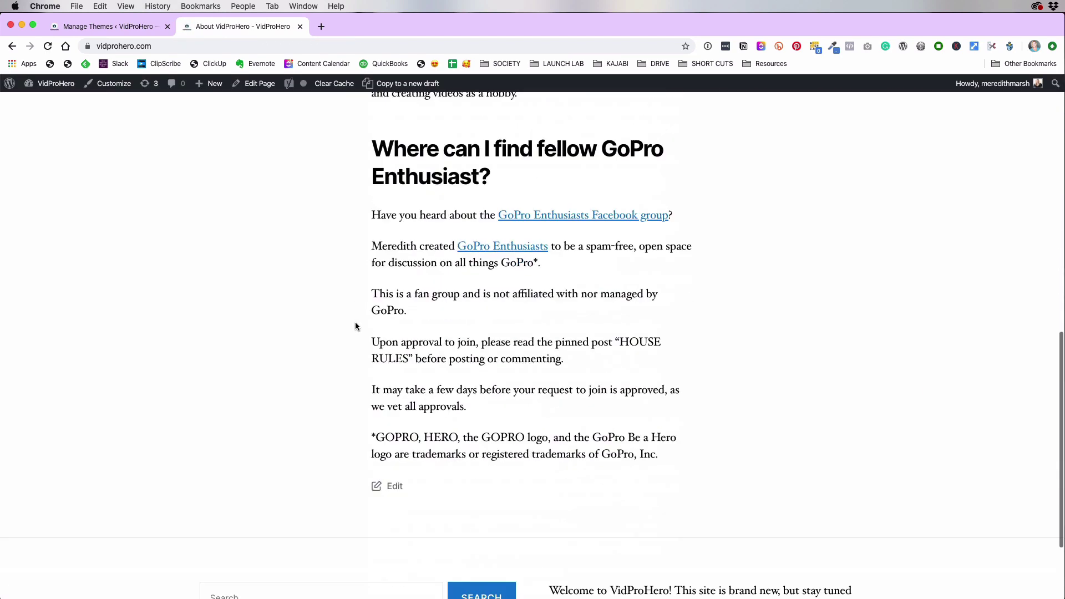
scroll(356, 326, "down", 3)
scroll(355, 326, "up", 15)
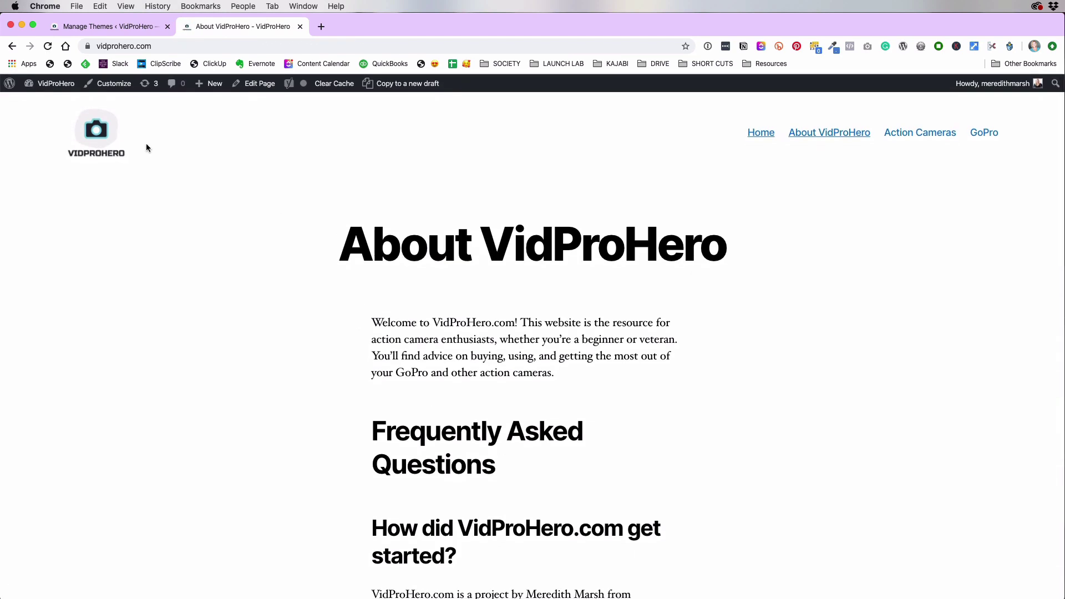
left_click(44, 84)
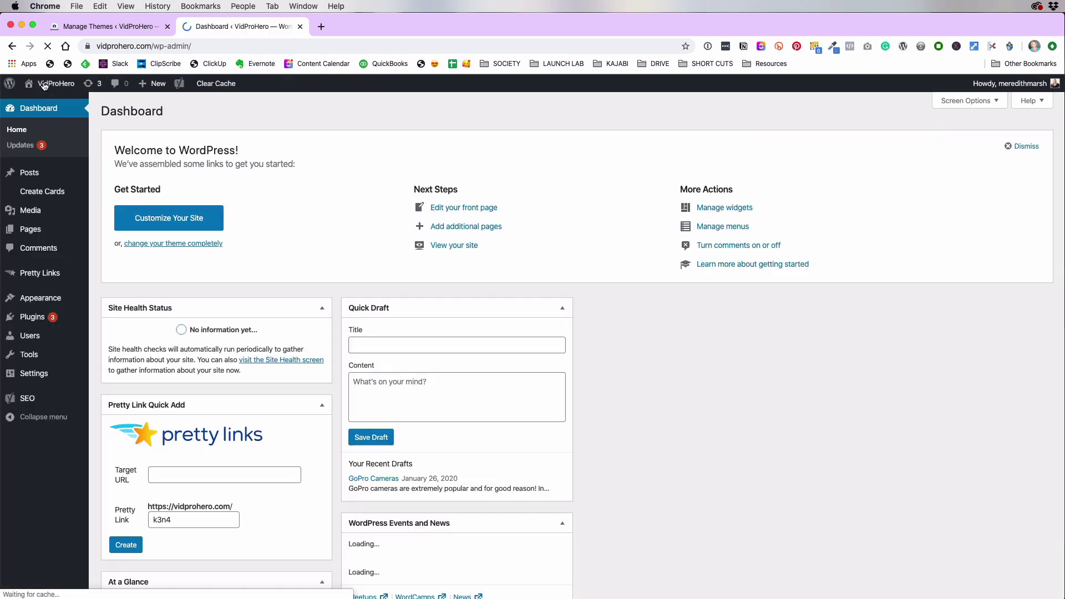
left_click(31, 174)
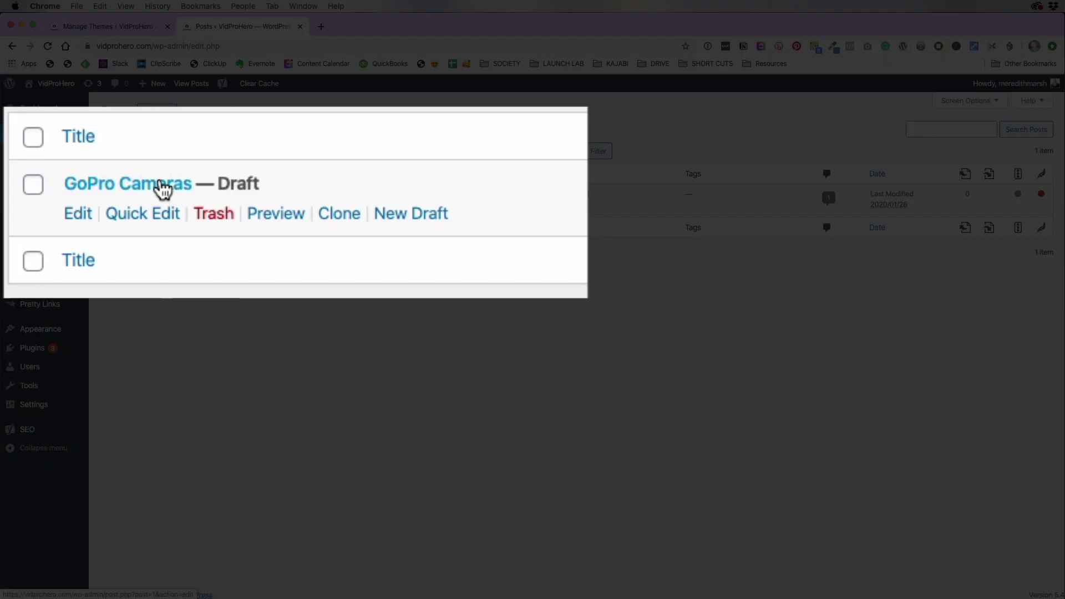
Open the GoPro Cameras draft and close the block editor welcome guide.
left_click(158, 195)
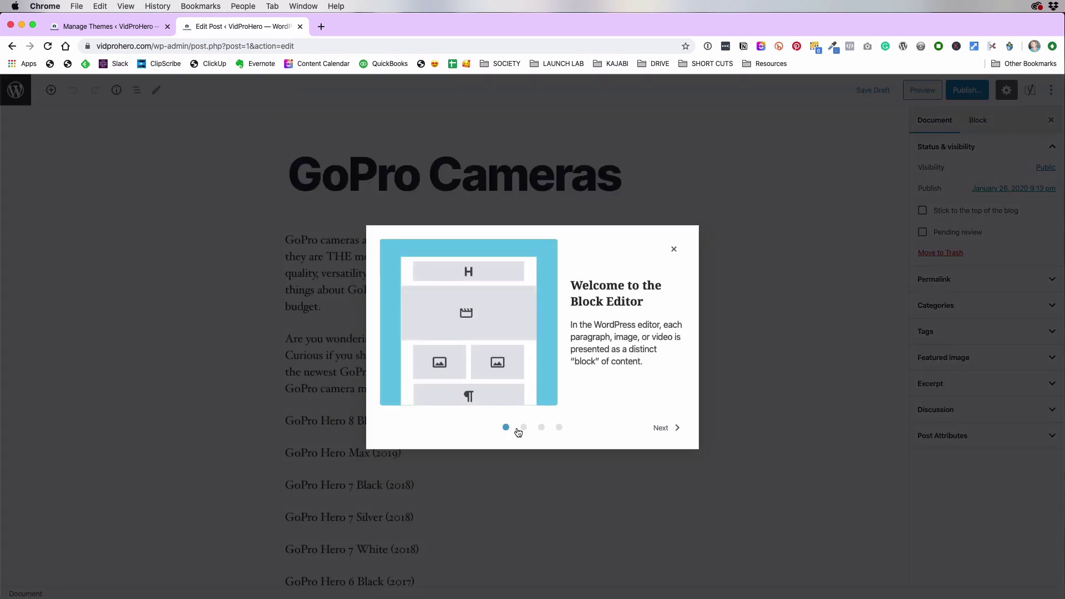
left_click(522, 429)
left_click(542, 428)
left_click(561, 426)
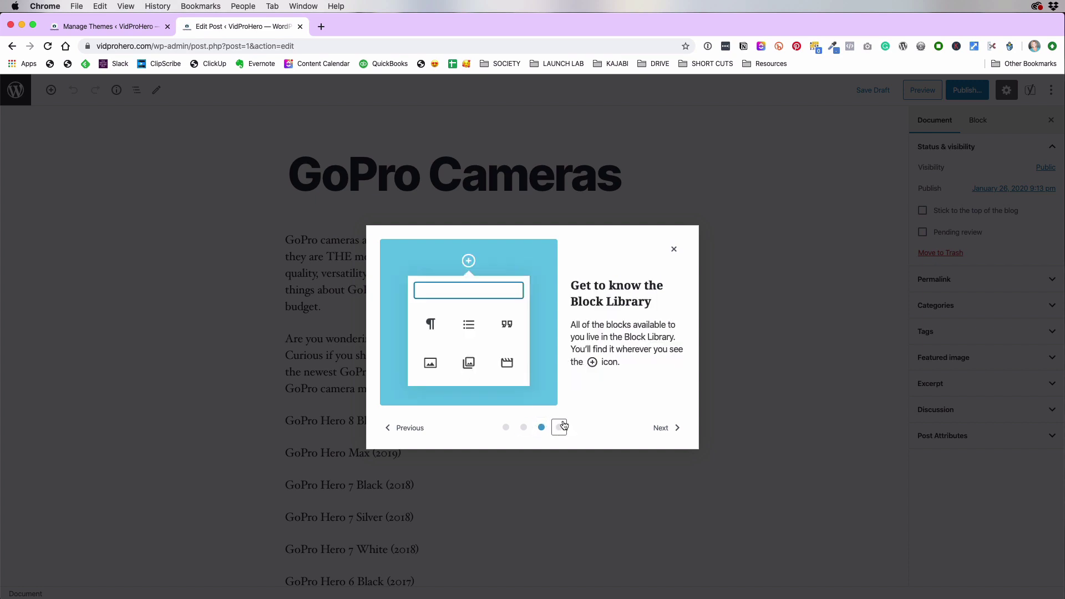
left_click(673, 248)
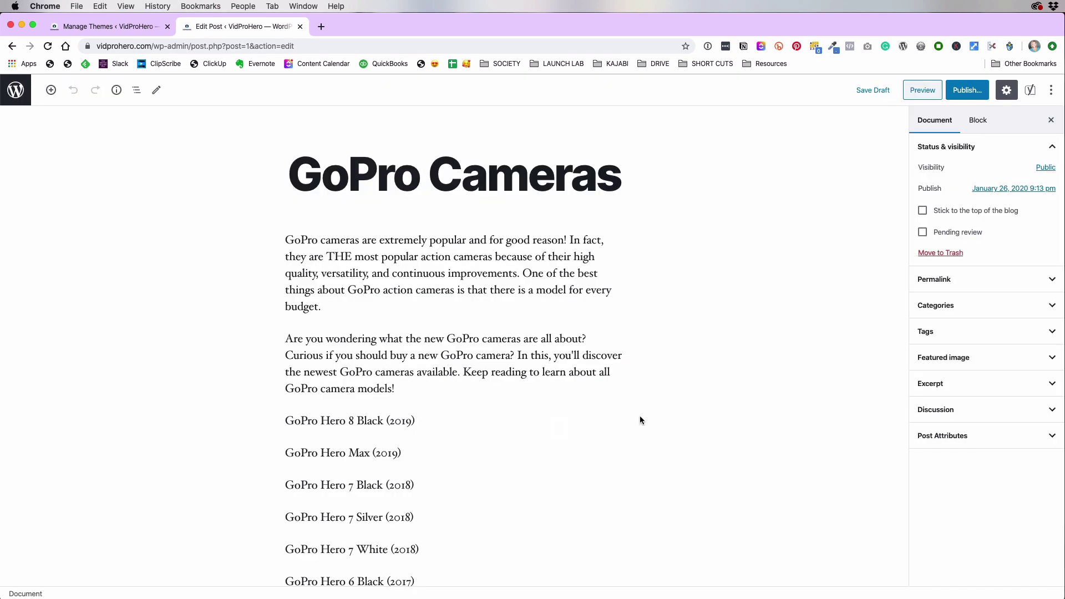
Review the intro paragraphs and GoPro Hero 8 Black (2019) line, then show post settings.
scroll(640, 420, "down", 10)
scroll(616, 419, "up", 3)
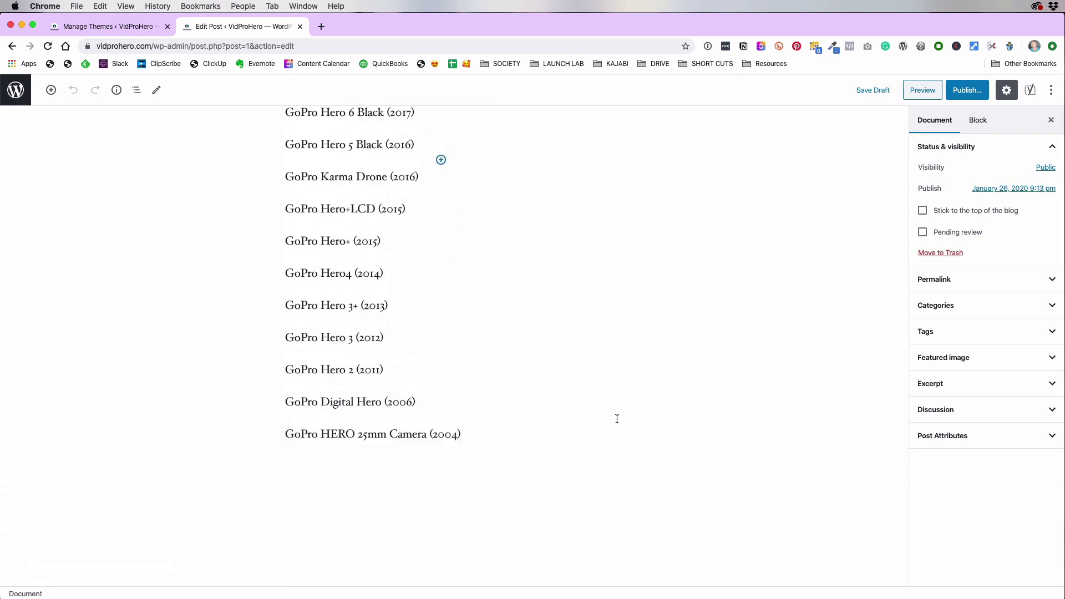
scroll(616, 419, "up", 8)
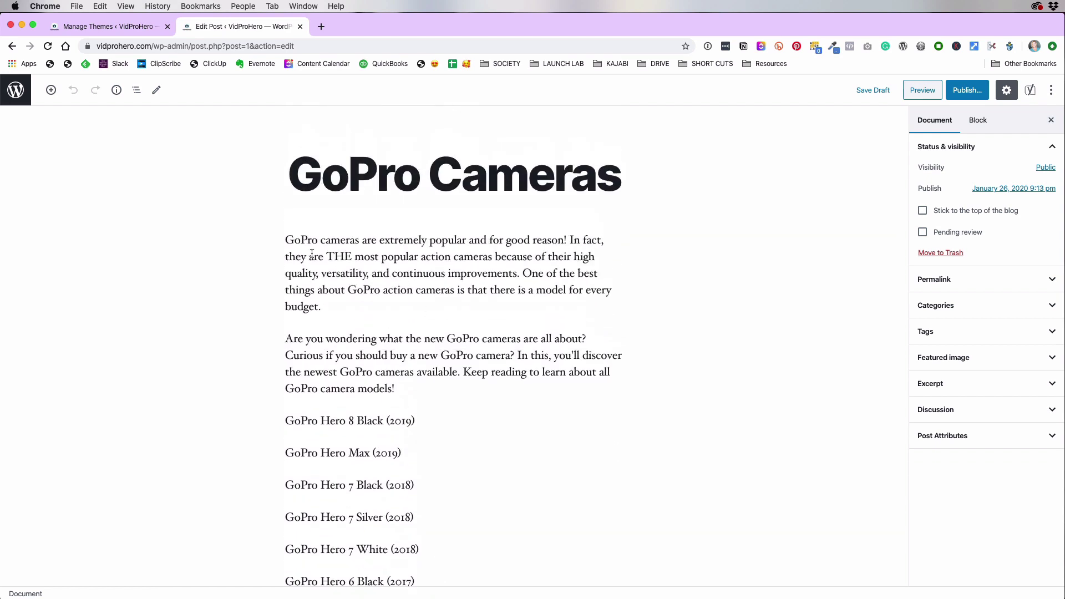
left_click_drag(374, 337, 344, 277)
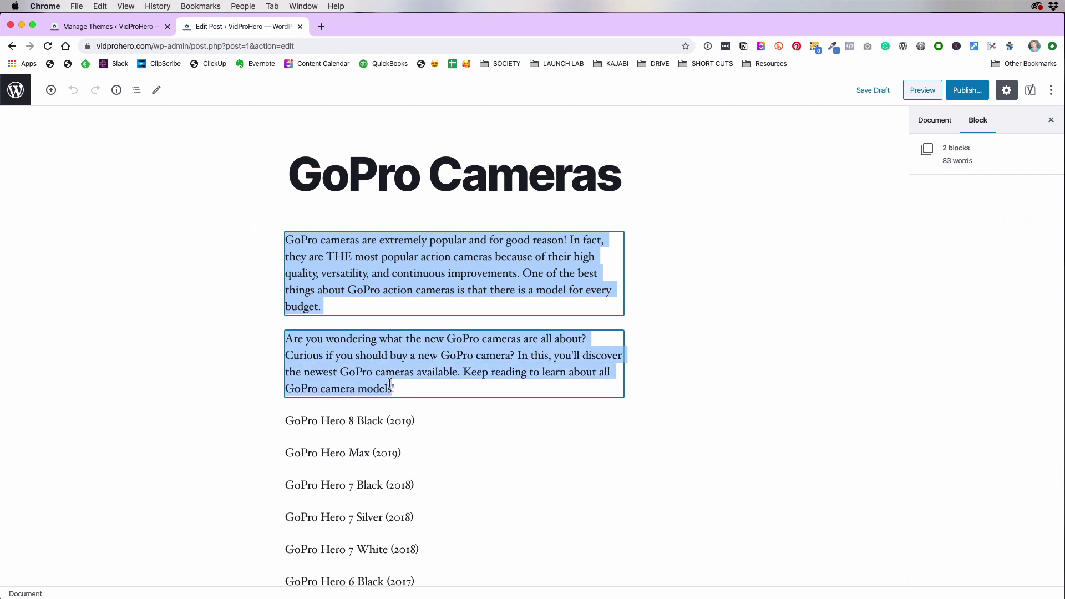
left_click(391, 387)
scroll(400, 438, "down", 2)
scroll(400, 438, "down", 2)
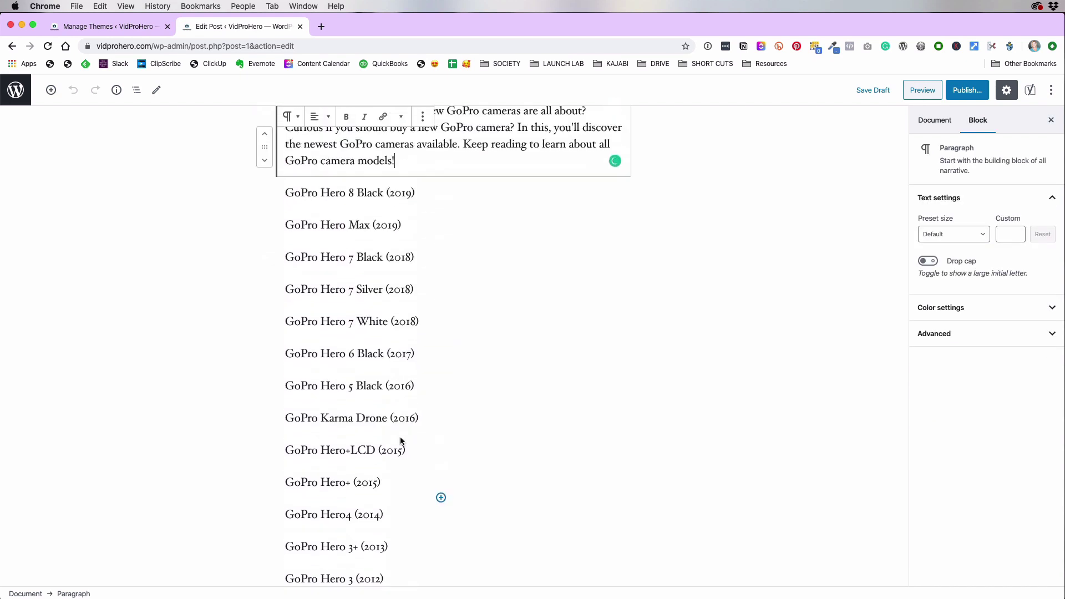
scroll(399, 442, "up", 4)
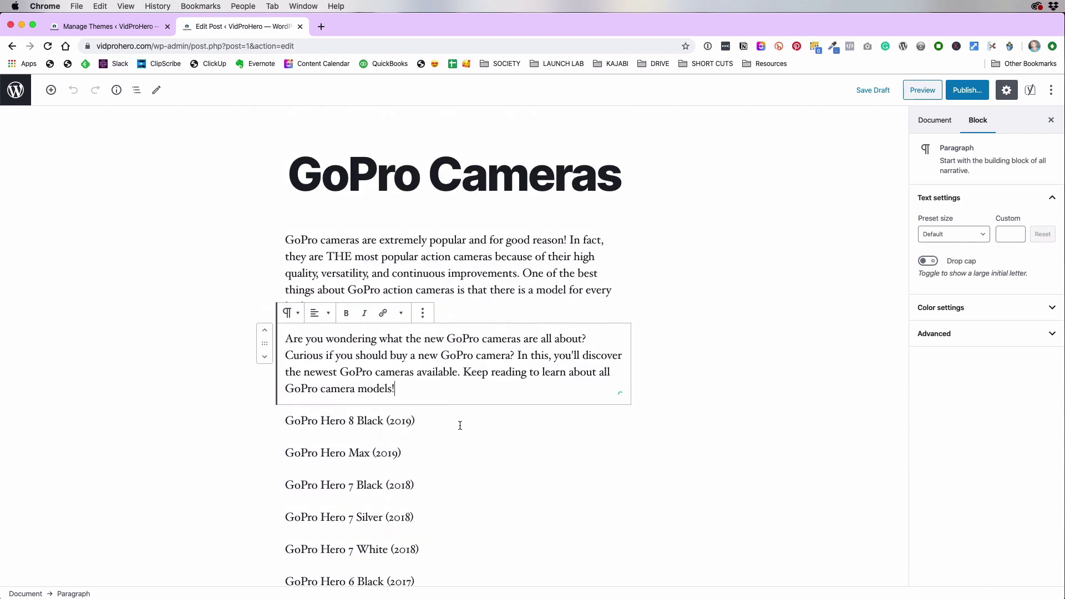
left_click(436, 423)
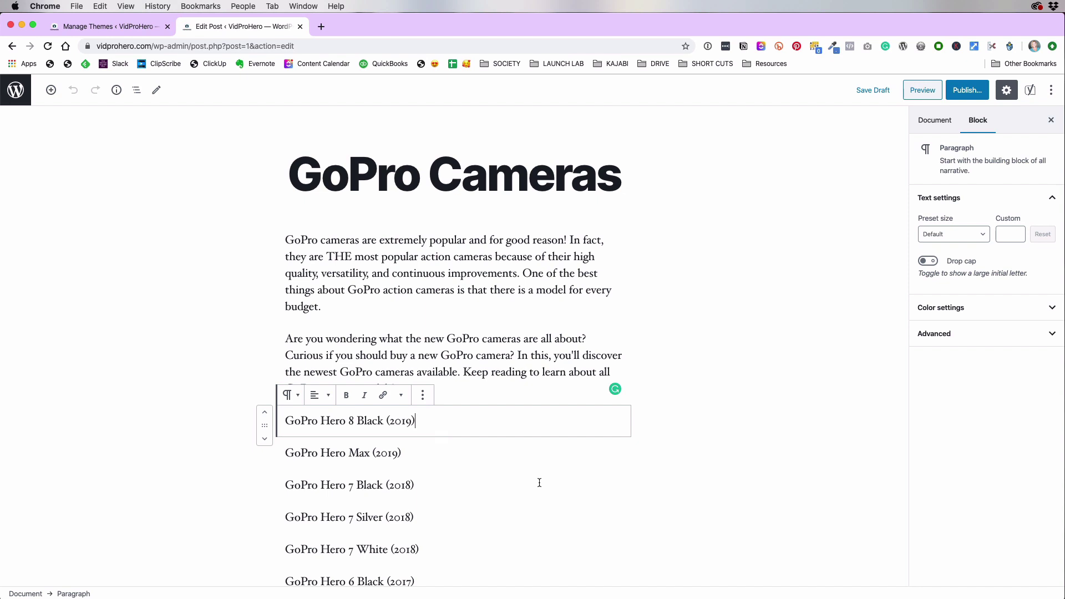
left_click(940, 123)
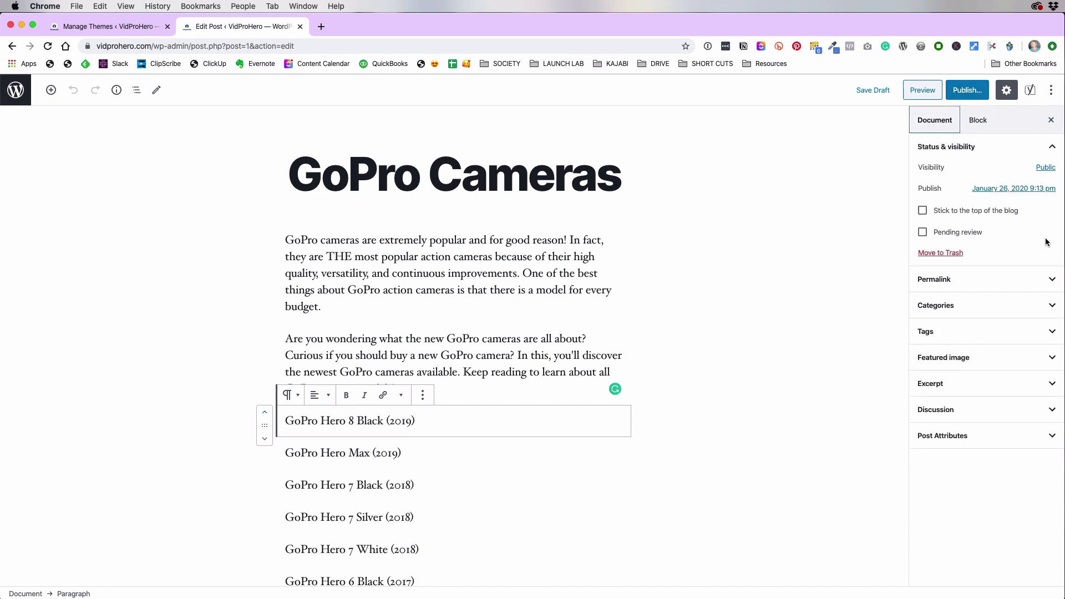
Put the post in the GoPro category and upload X-Clear-water-protection-for-gopro.png to the media library.
left_click(1016, 305)
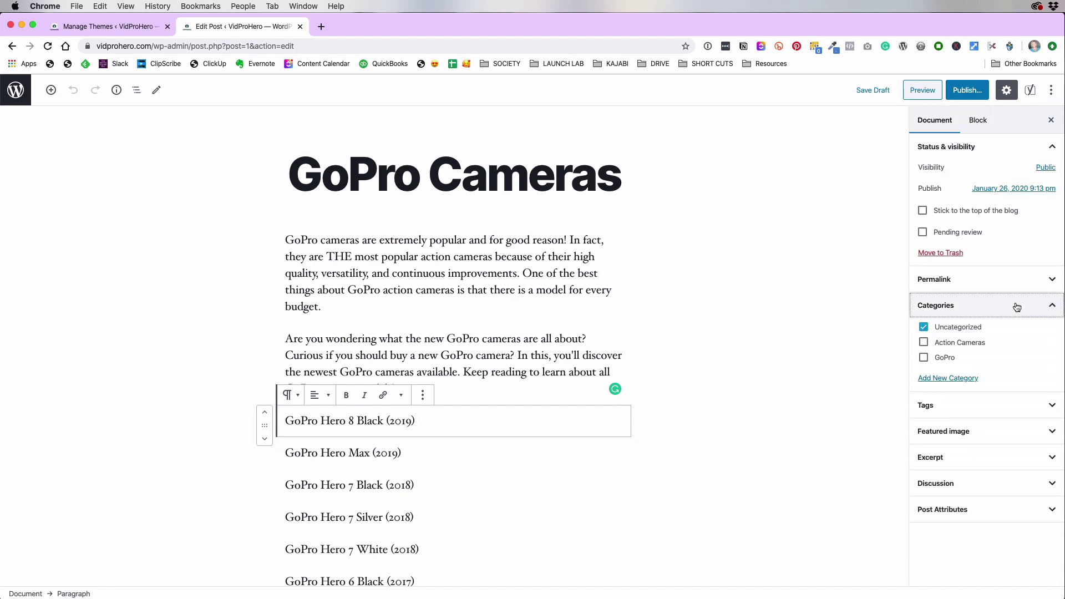
left_click(924, 357)
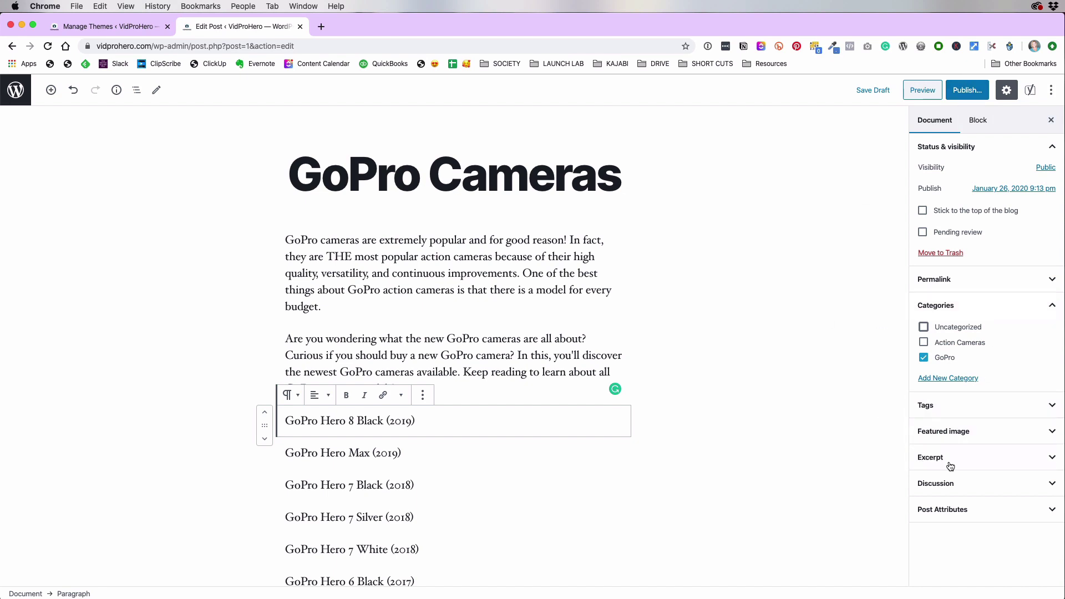
left_click(998, 432)
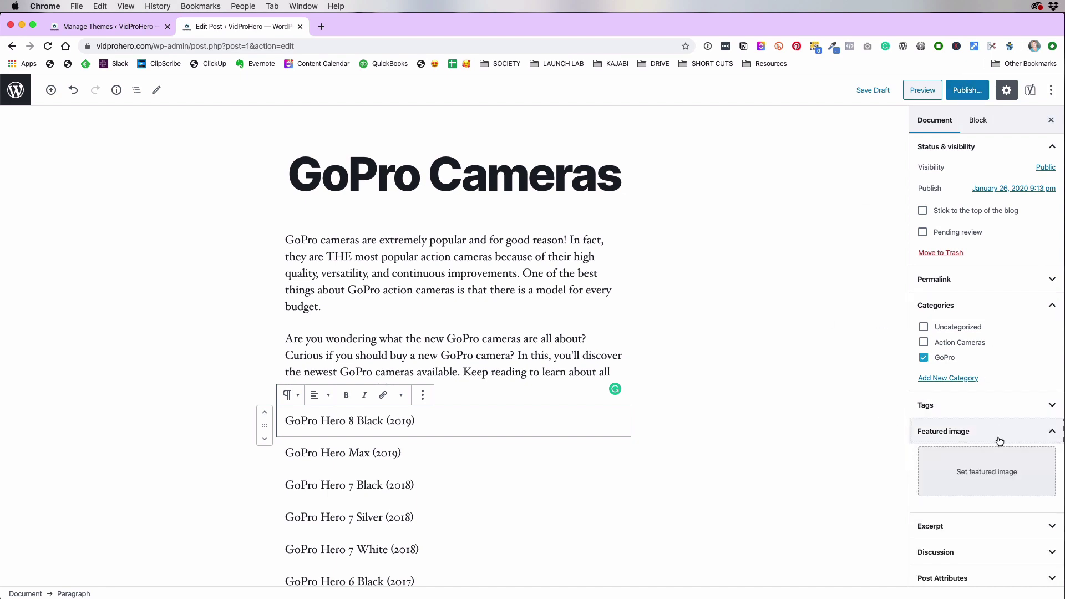
left_click(984, 473)
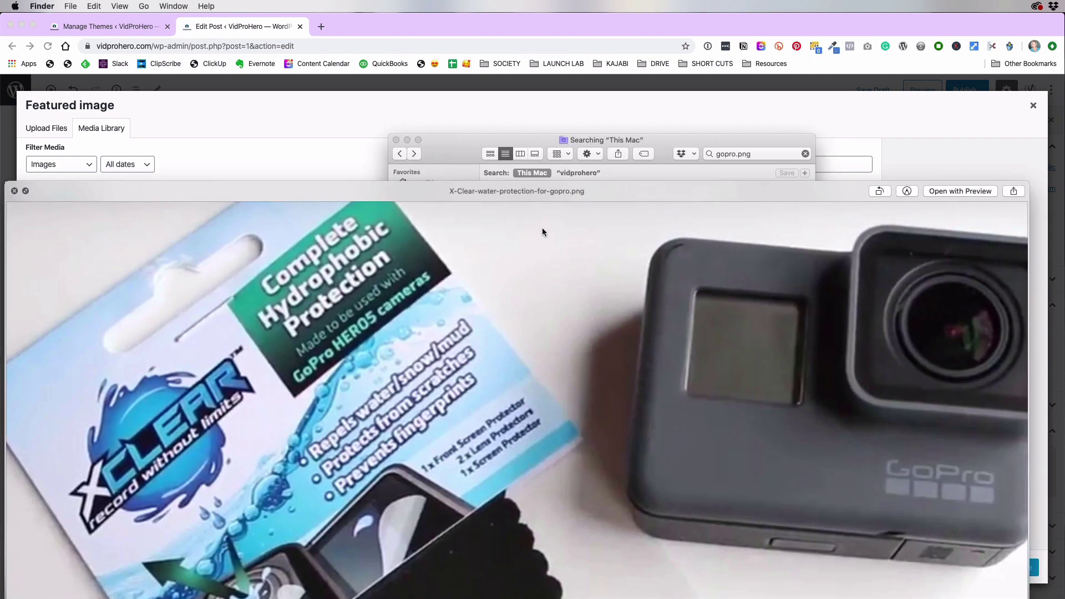
key("space")
left_click_drag(555, 225, 341, 312)
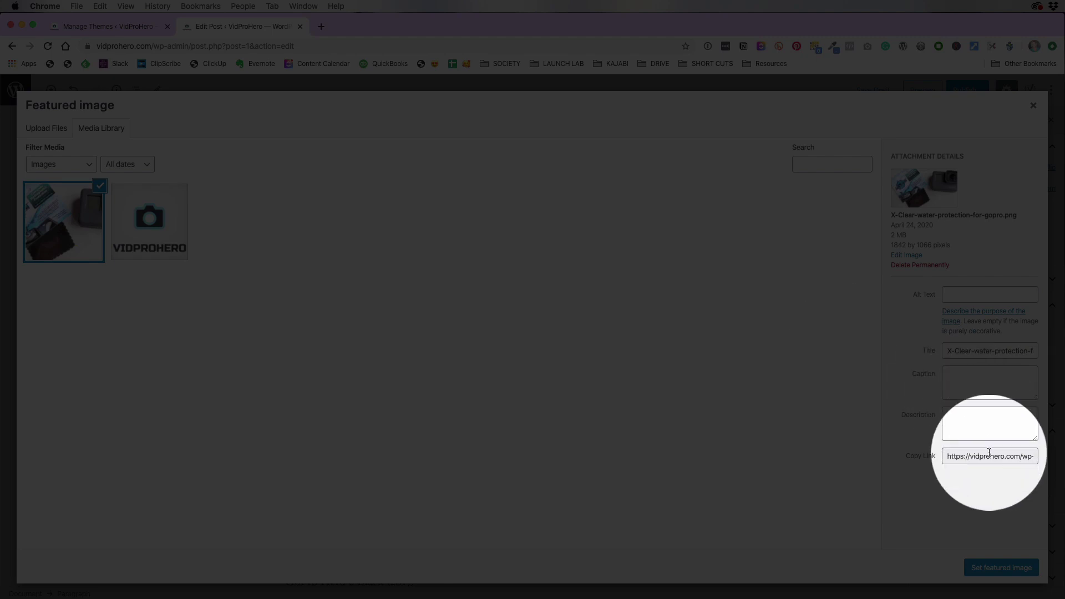
Set the uploaded X-Clear photo as the featured image and bring up the pre-publish checks.
left_click(991, 569)
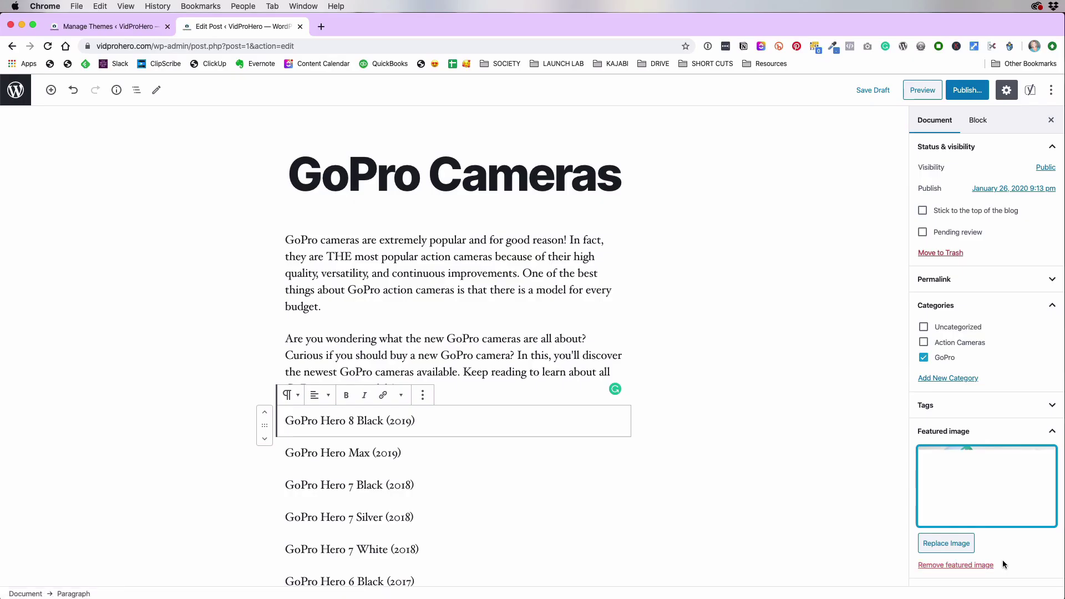
scroll(910, 485, "down", 3)
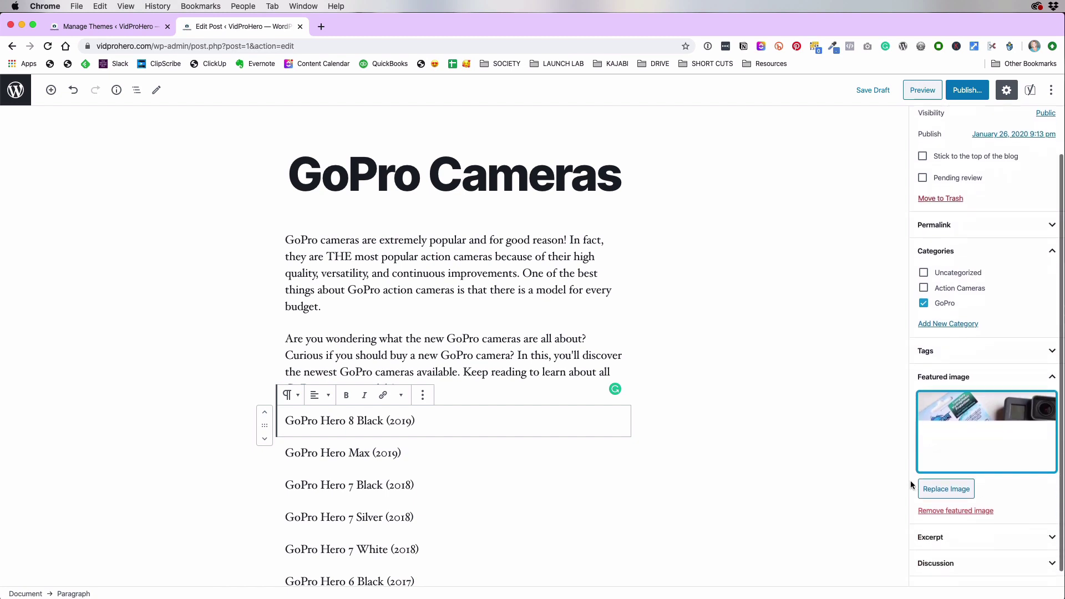
scroll(990, 460, "up", 3)
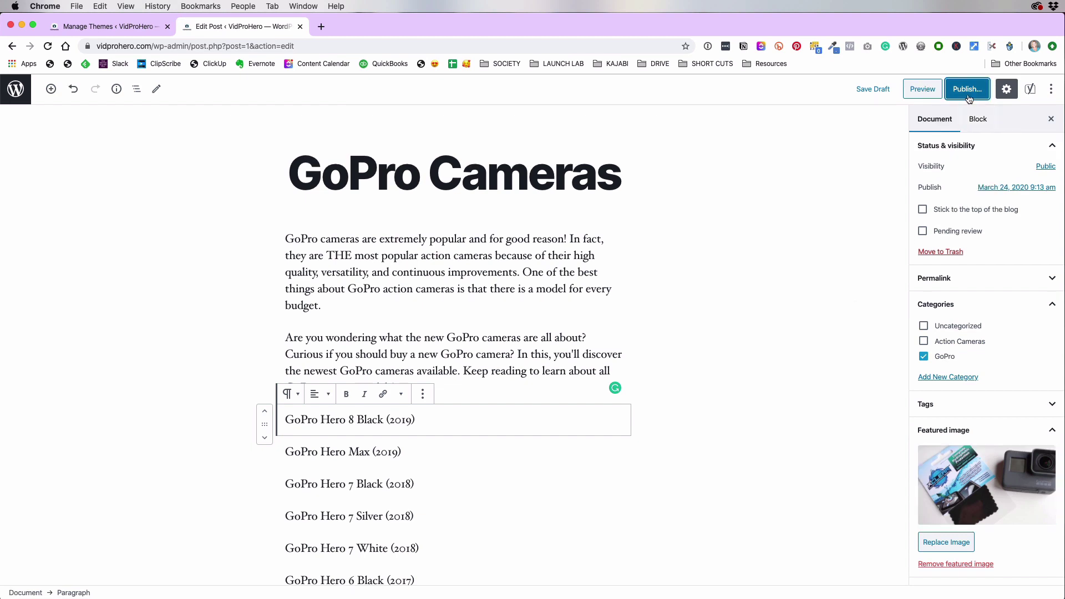
left_click(969, 97)
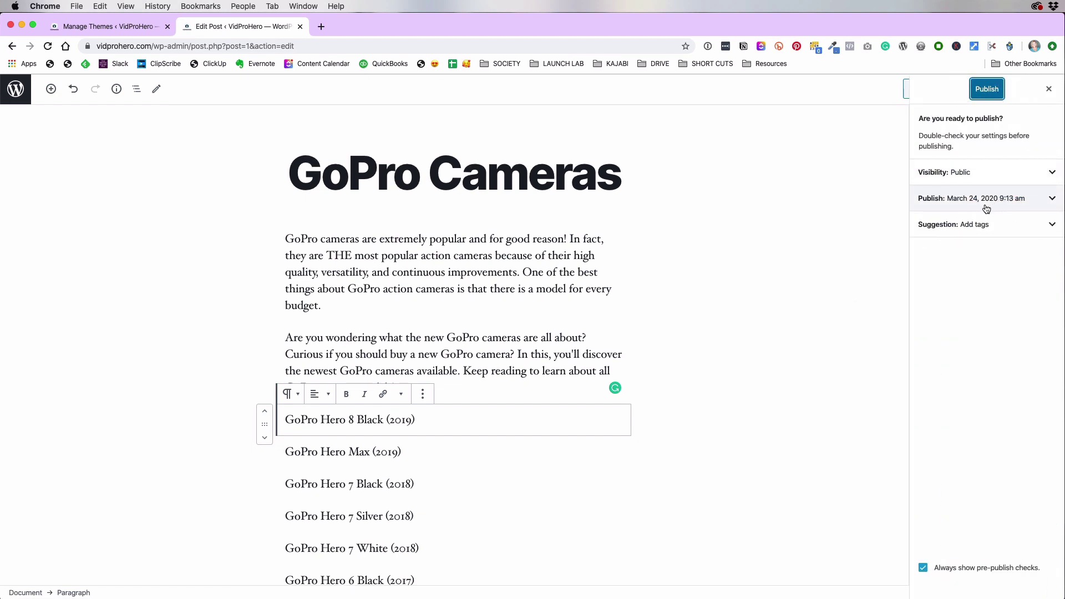
Publish the GoPro Cameras post and preview it in a new tab.
left_click(990, 93)
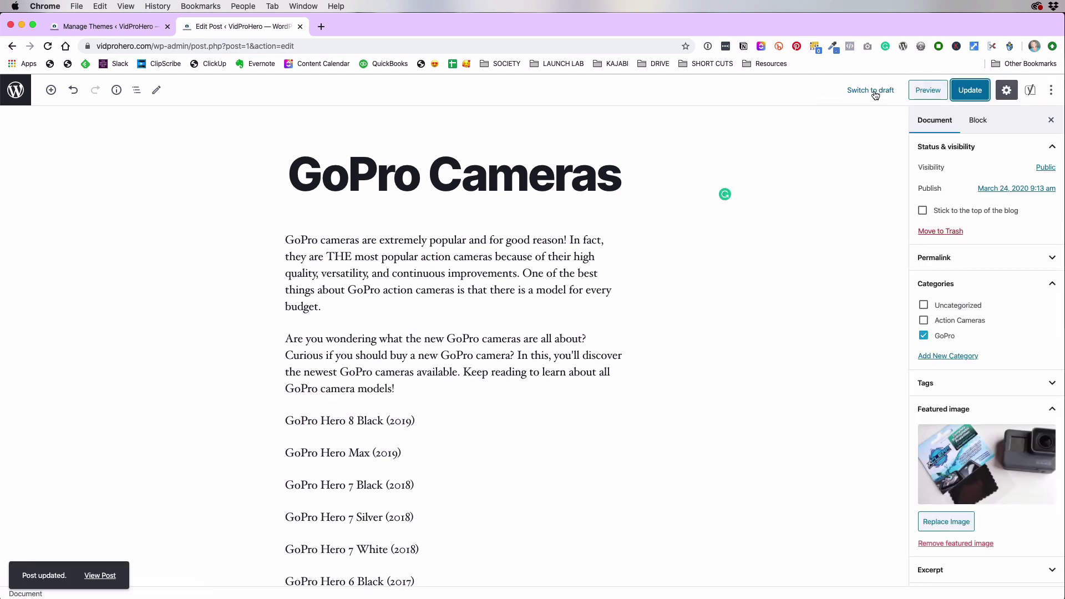
left_click(927, 90)
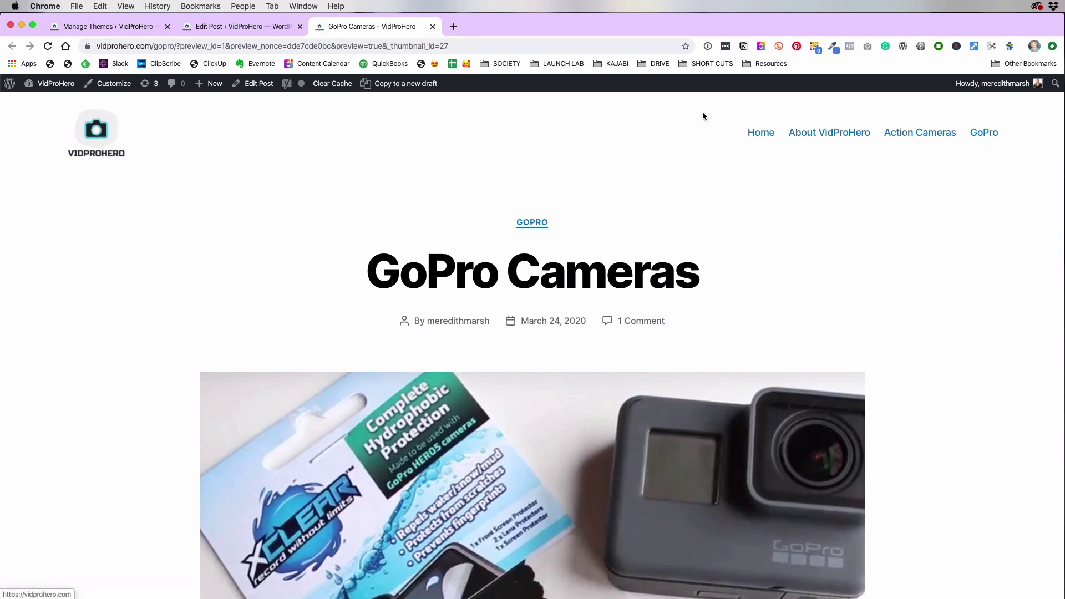
Scroll the GoPro Cameras preview from featured image down to comments, then return to the homepage.
scroll(907, 477, "down", 10)
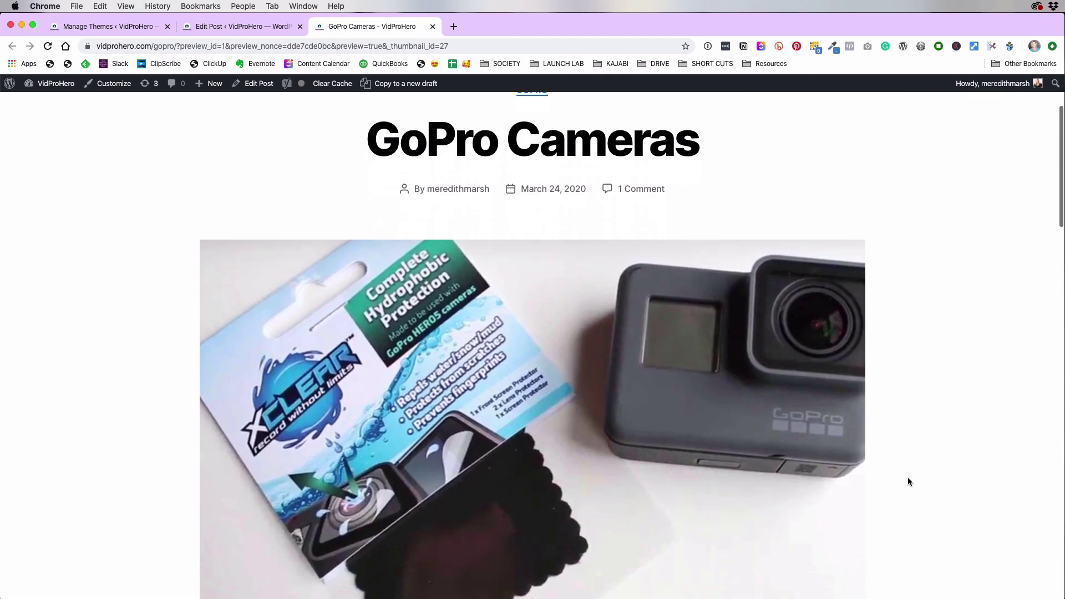
scroll(908, 481, "up", 10)
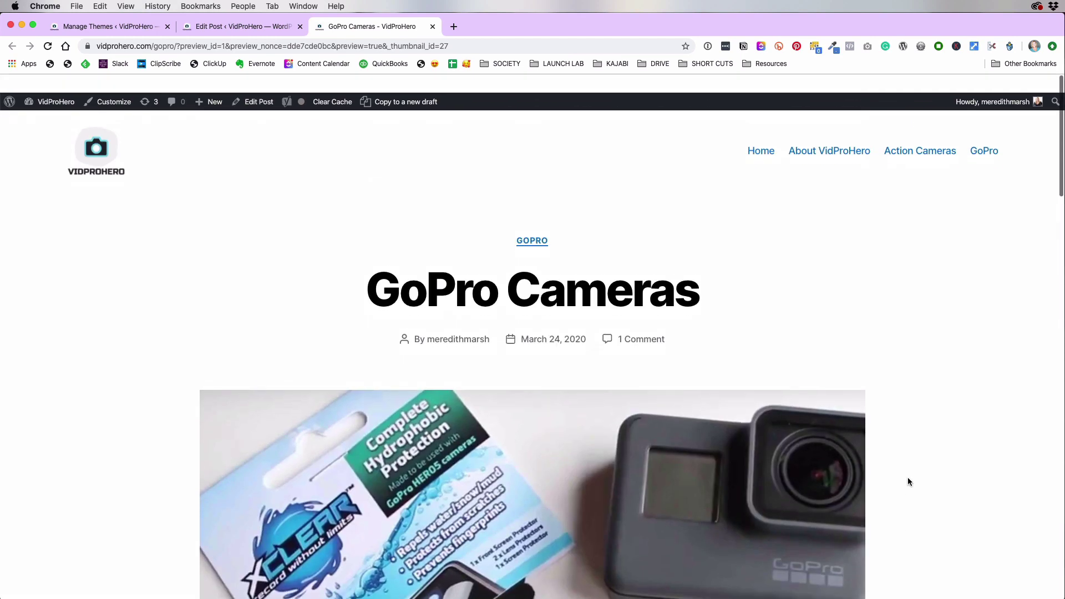
scroll(908, 481, "down", 3)
scroll(488, 439, "up", 3)
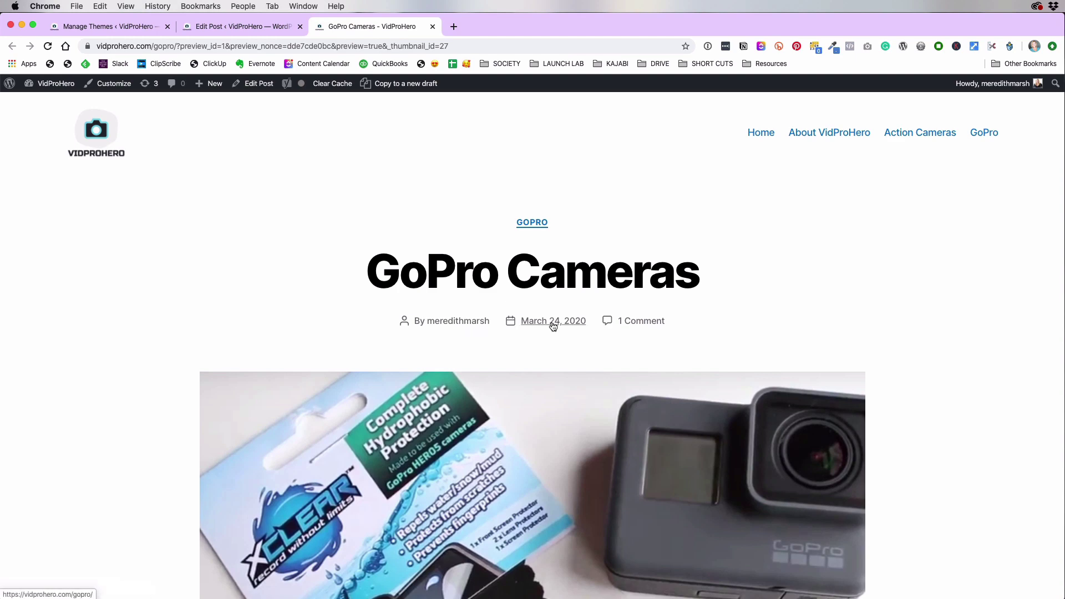
scroll(608, 375, "down", 10)
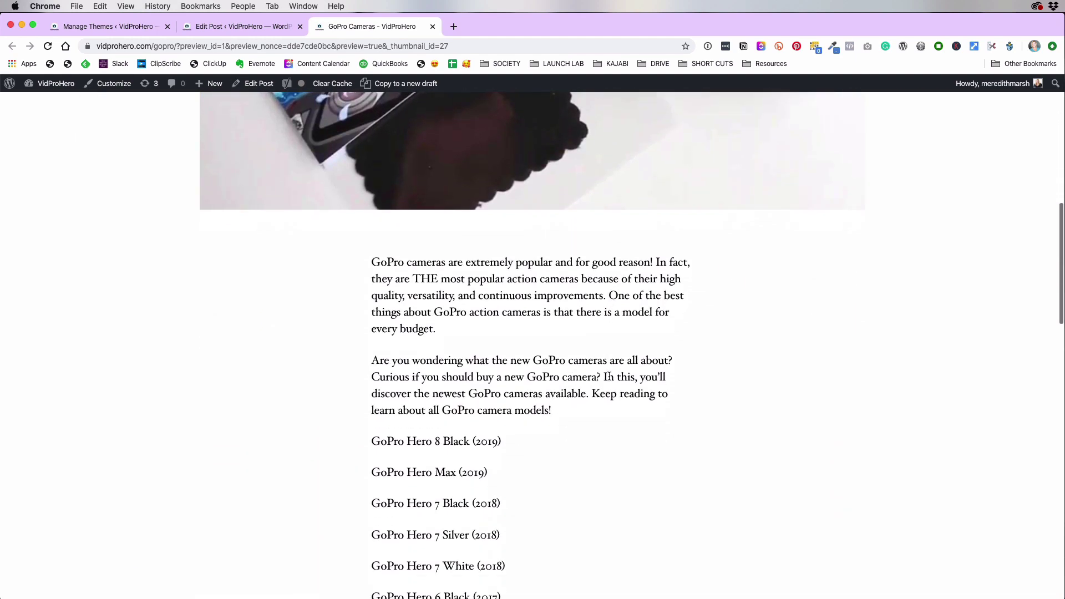
scroll(608, 376, "down", 15)
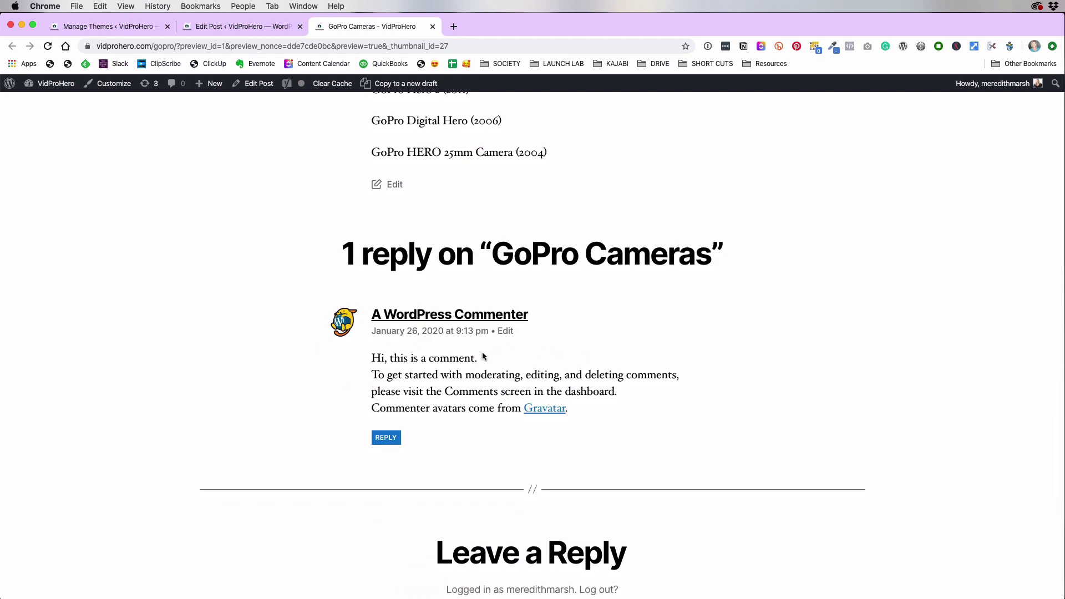
scroll(464, 366, "up", 8)
scroll(463, 366, "up", 15)
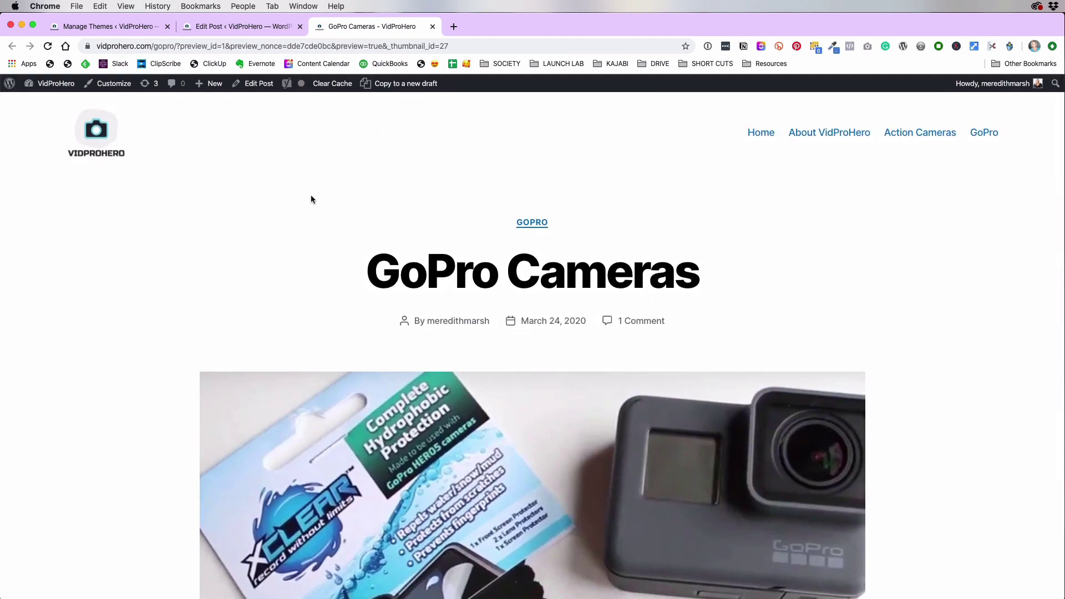
left_click(758, 136)
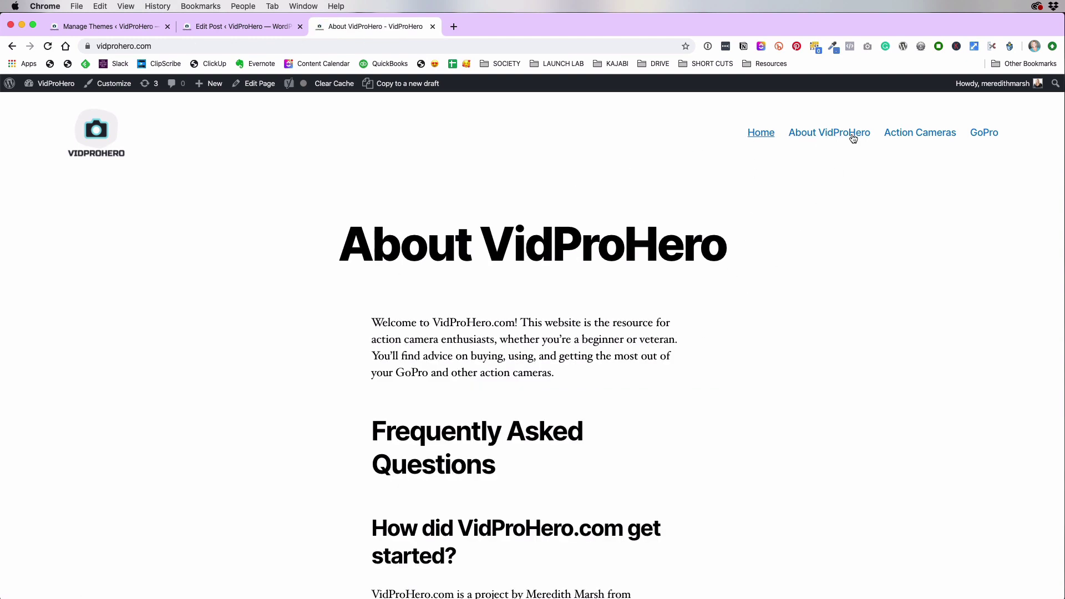
Open the GoPro menu link's category archive and scroll through the listed GoPro Cameras post.
left_click(985, 134)
scroll(922, 288, "down", 5)
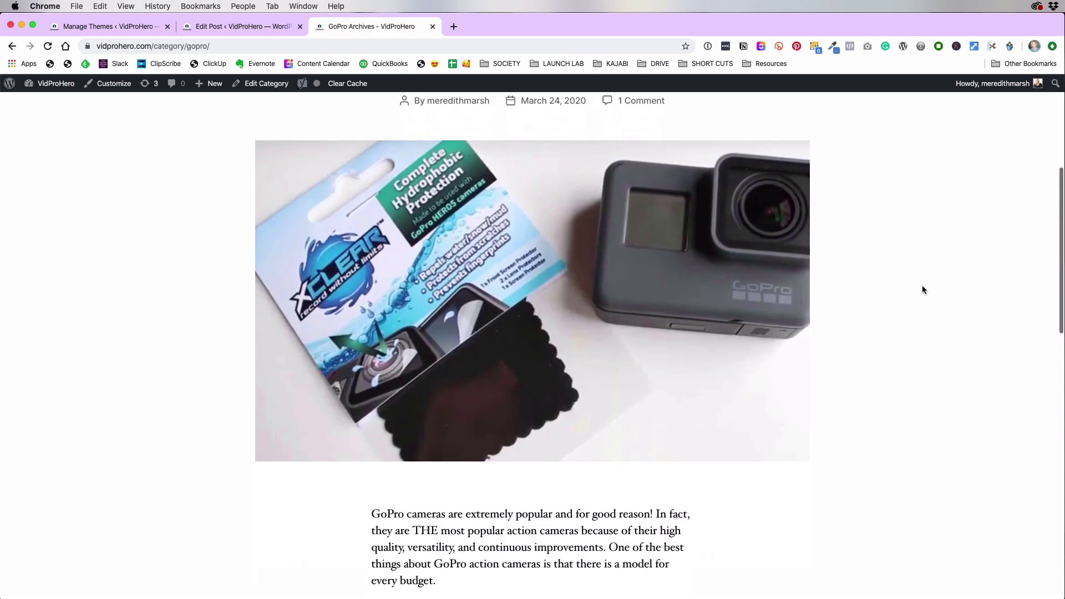
scroll(922, 287, "down", 10)
scroll(922, 290, "up", 15)
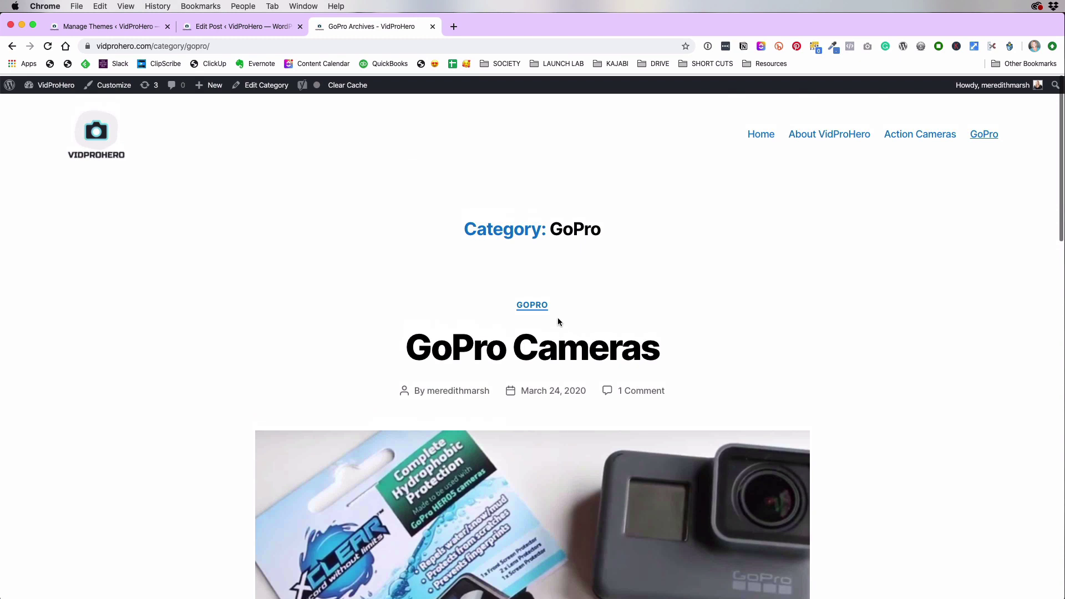